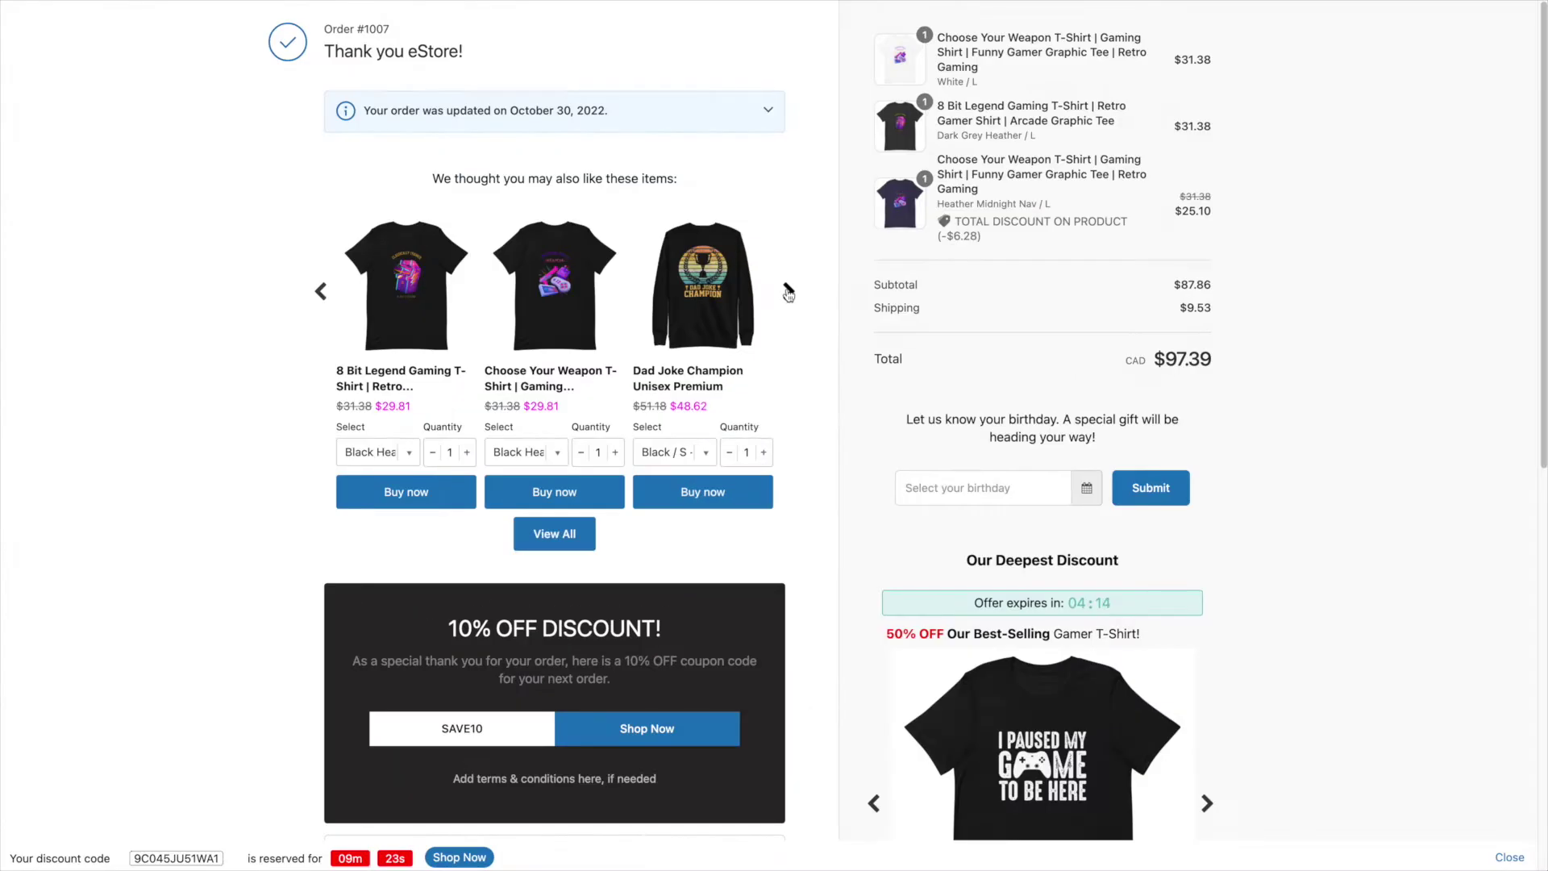
Advance the live thank-you page's recommended products carousel twice to browse more items
click(788, 292)
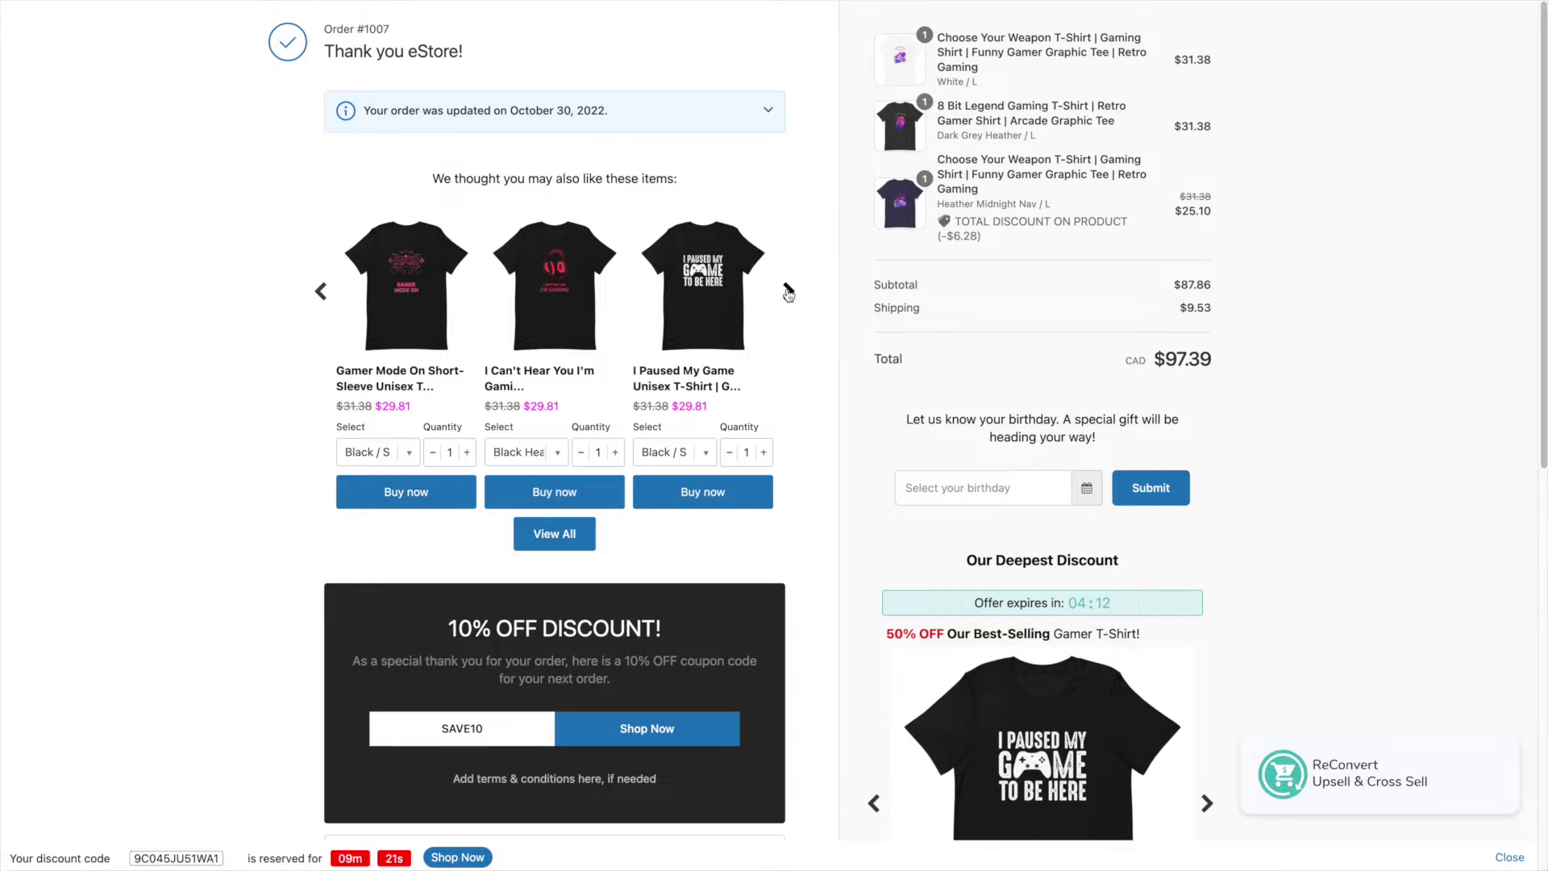
click(788, 291)
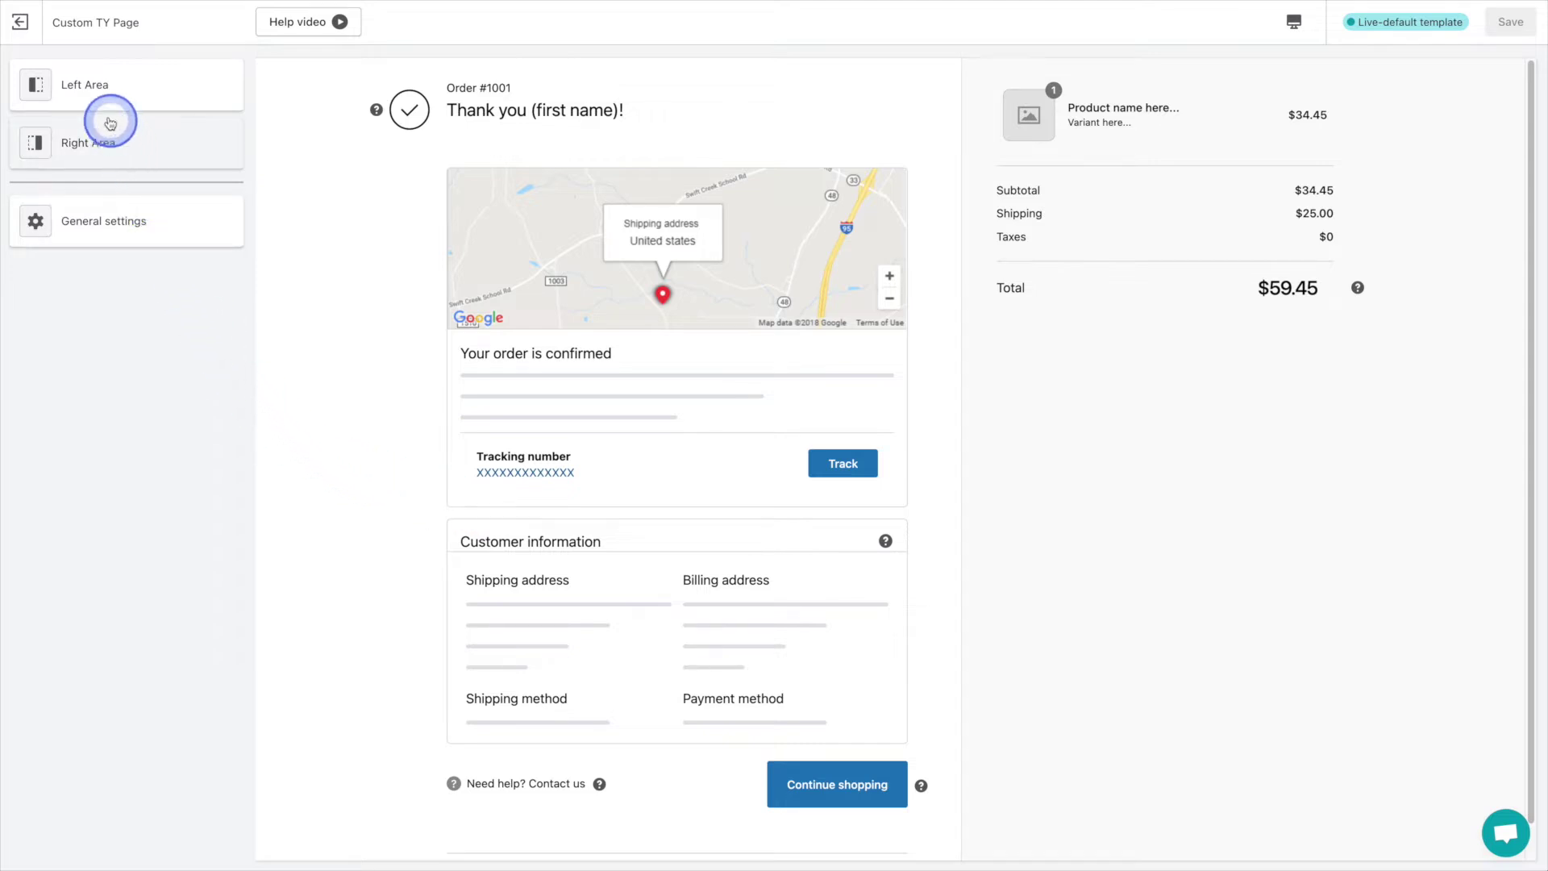
Add the Donate for Ukraine section, with its Stand with Ukraine message and donation button, to the left area
click(98, 95)
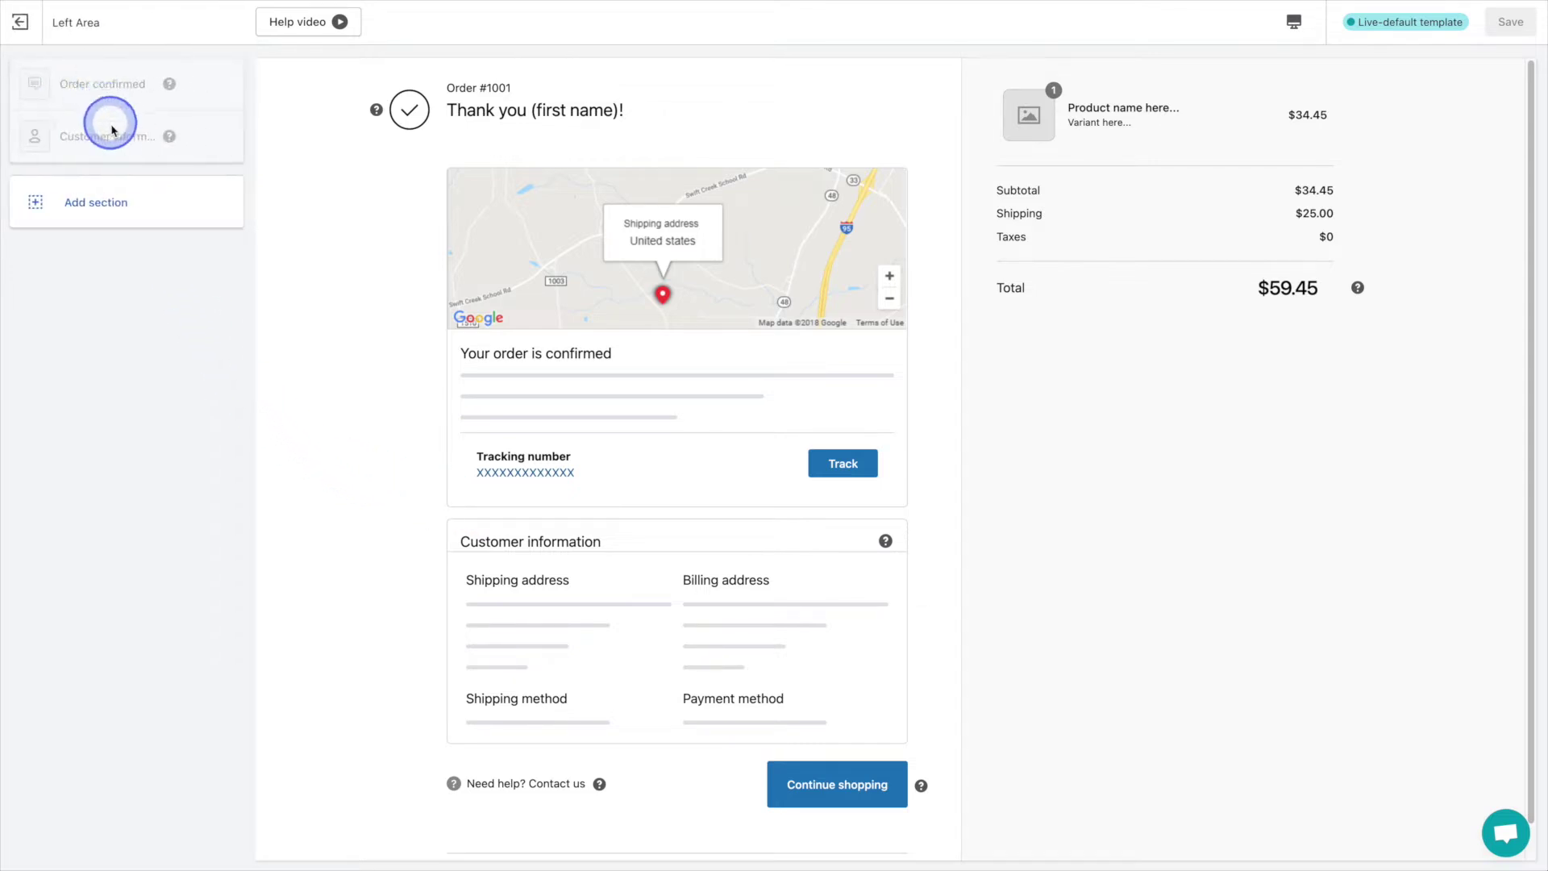
click(169, 209)
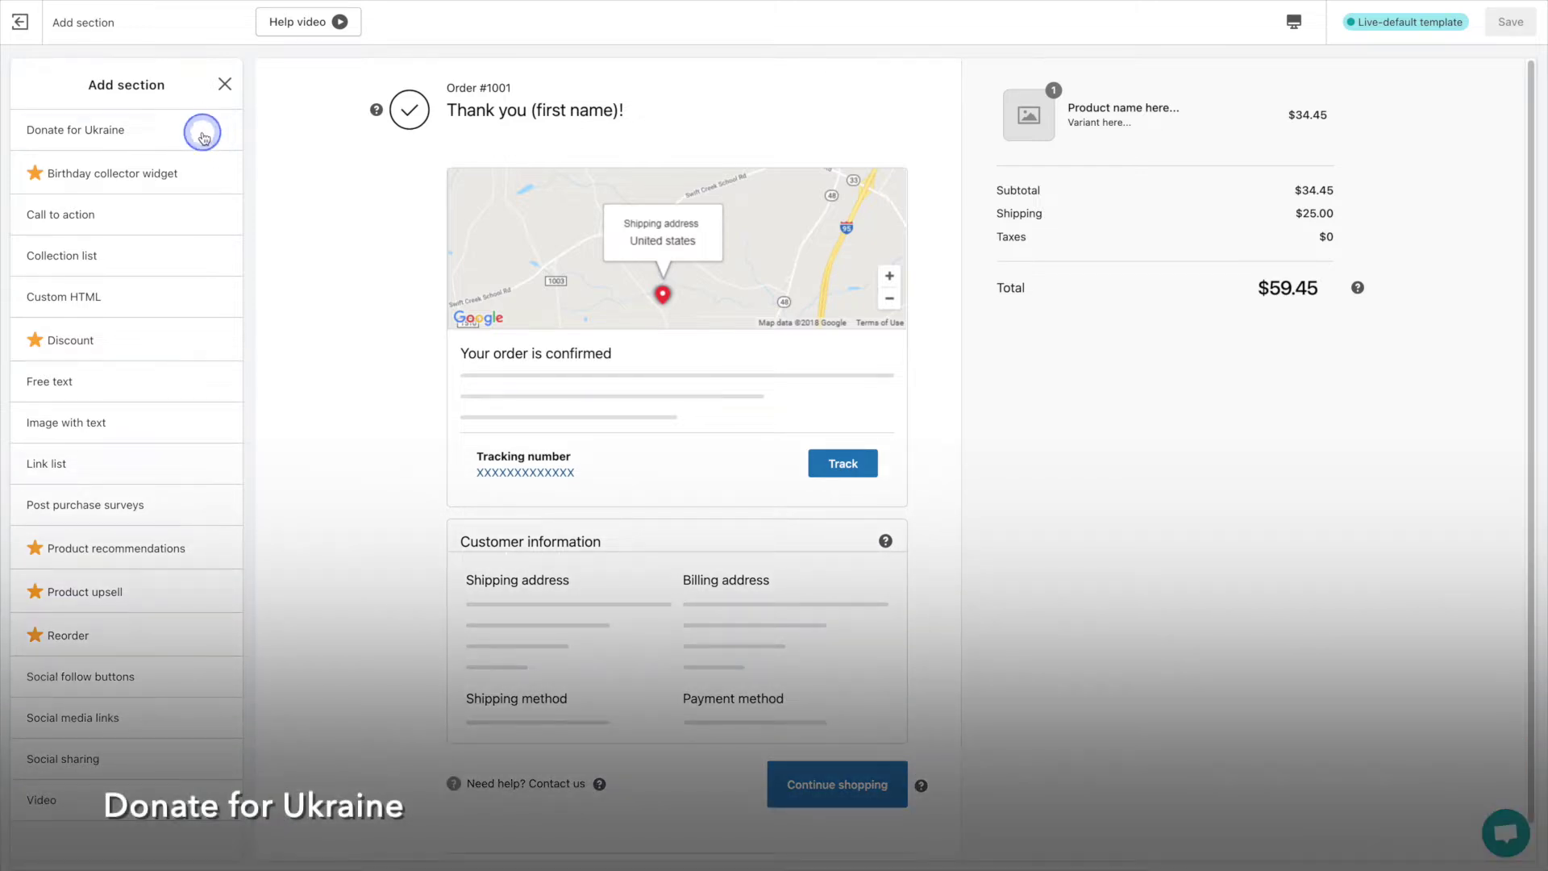
click(204, 137)
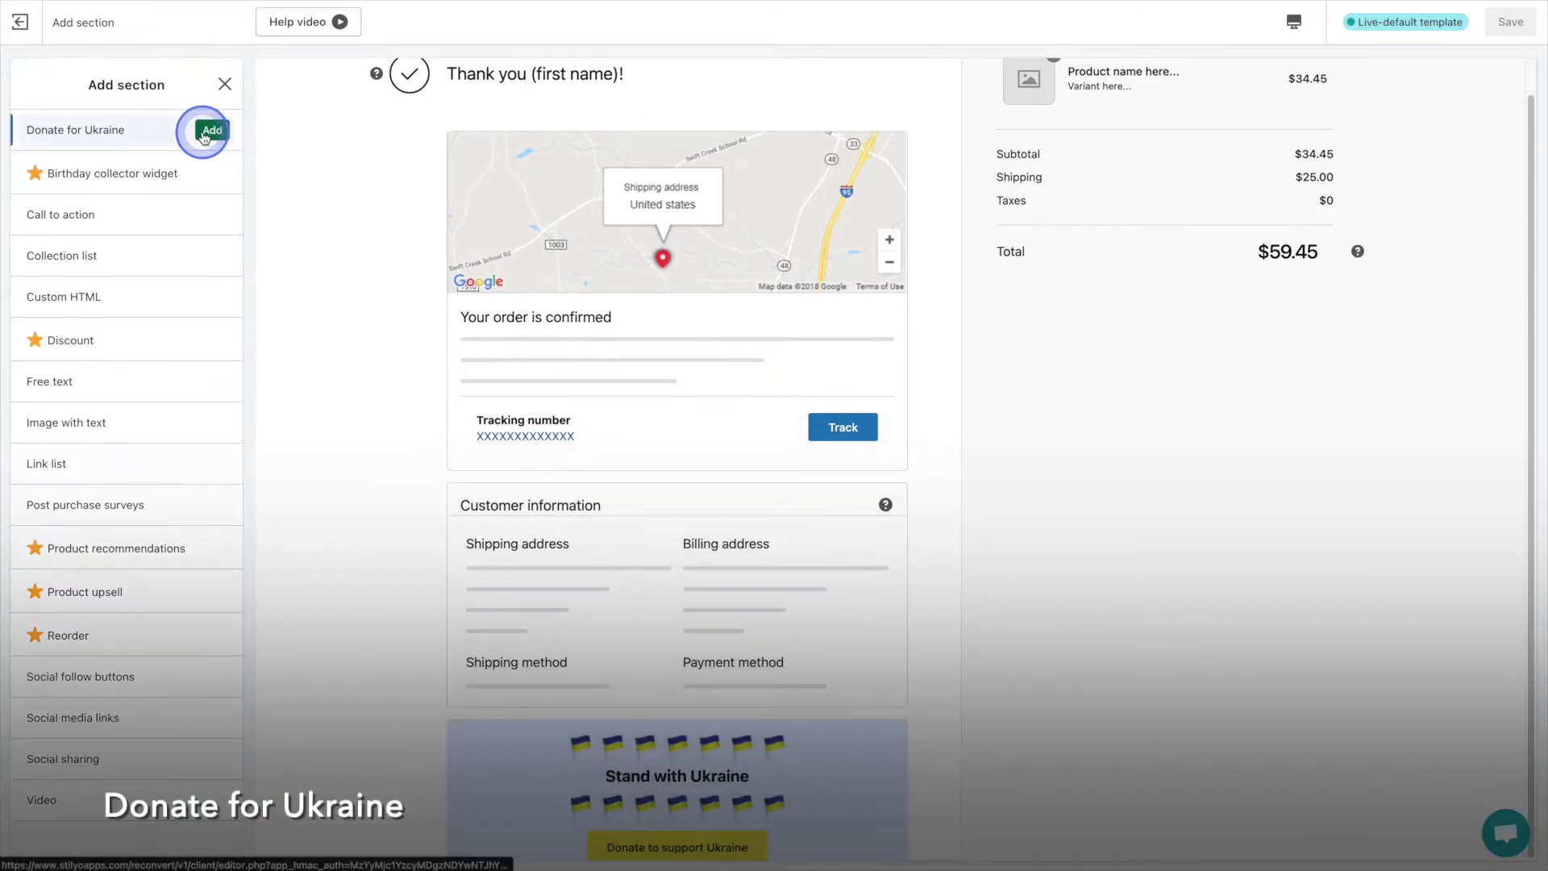
click(225, 131)
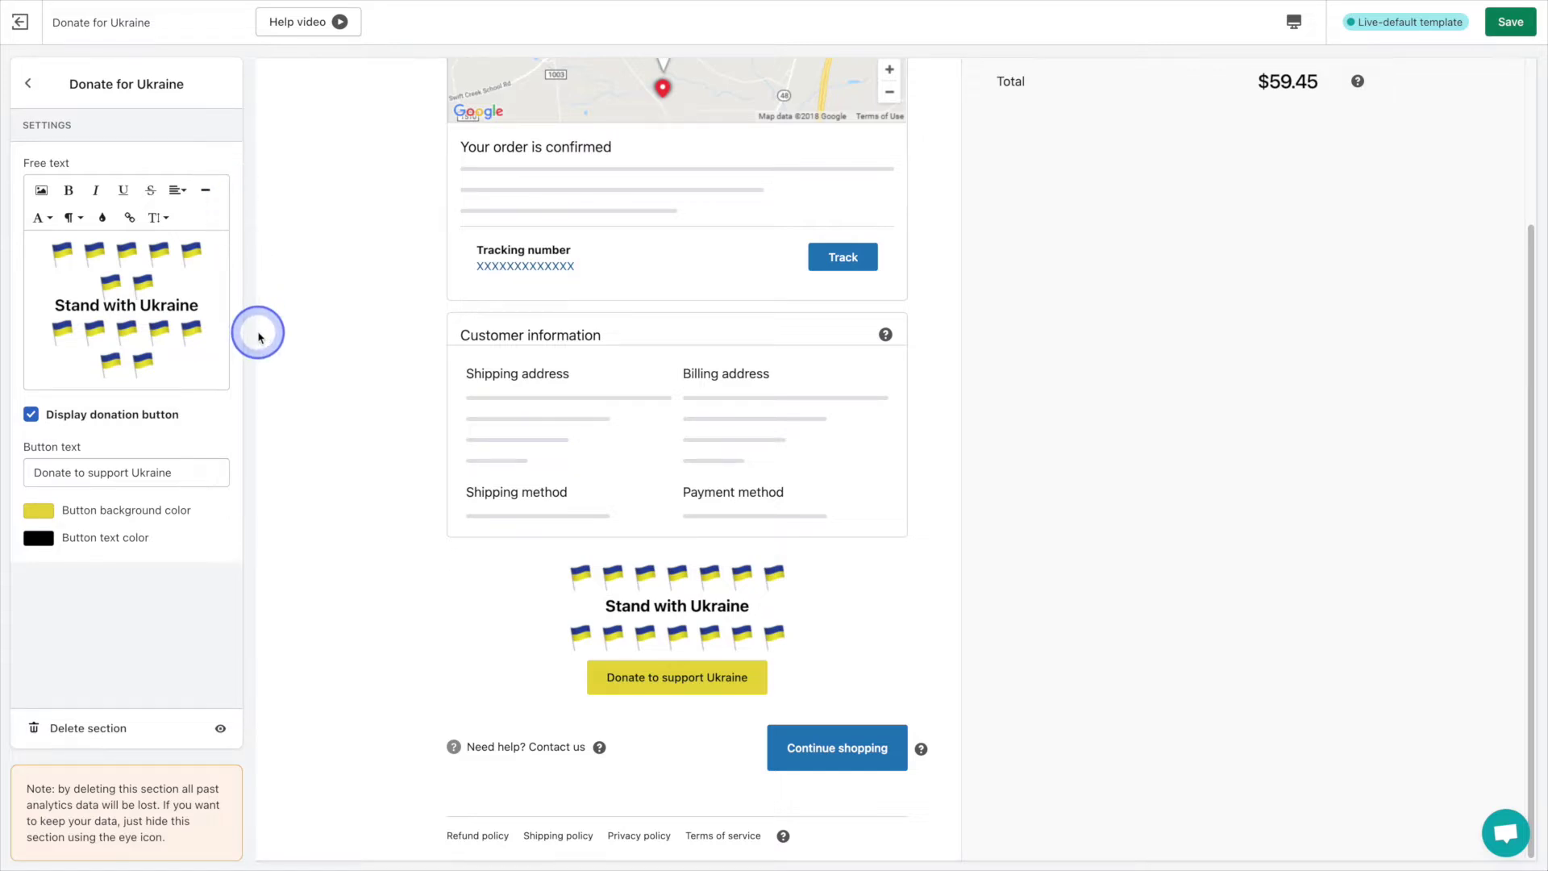
click(27, 77)
Add a Birthday collector widget to the right area whose message asks for birthdays to send a very special gift
click(20, 21)
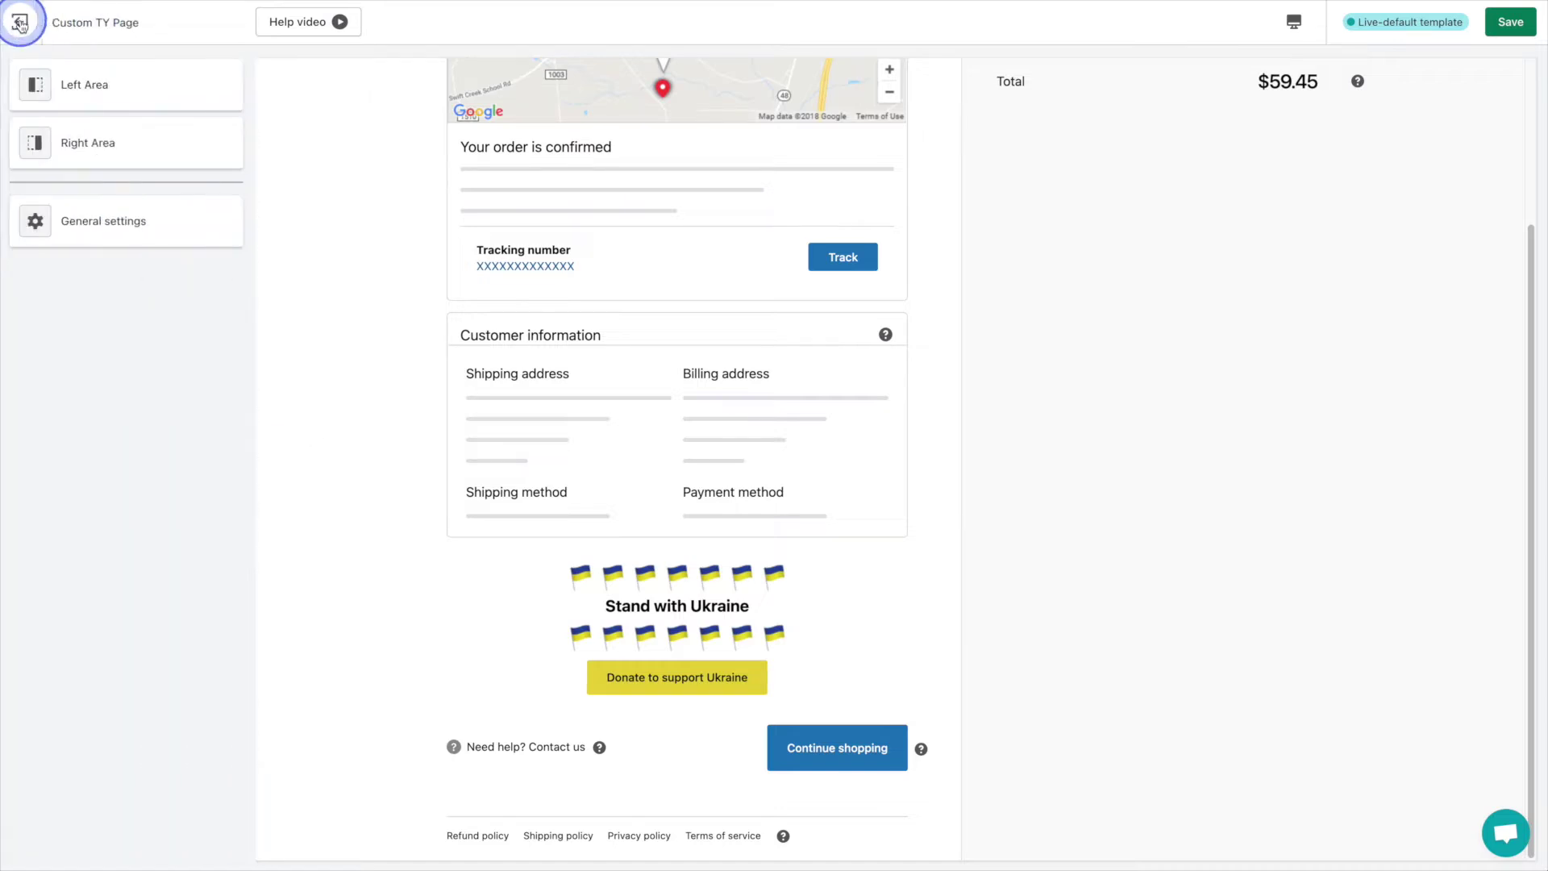
click(113, 138)
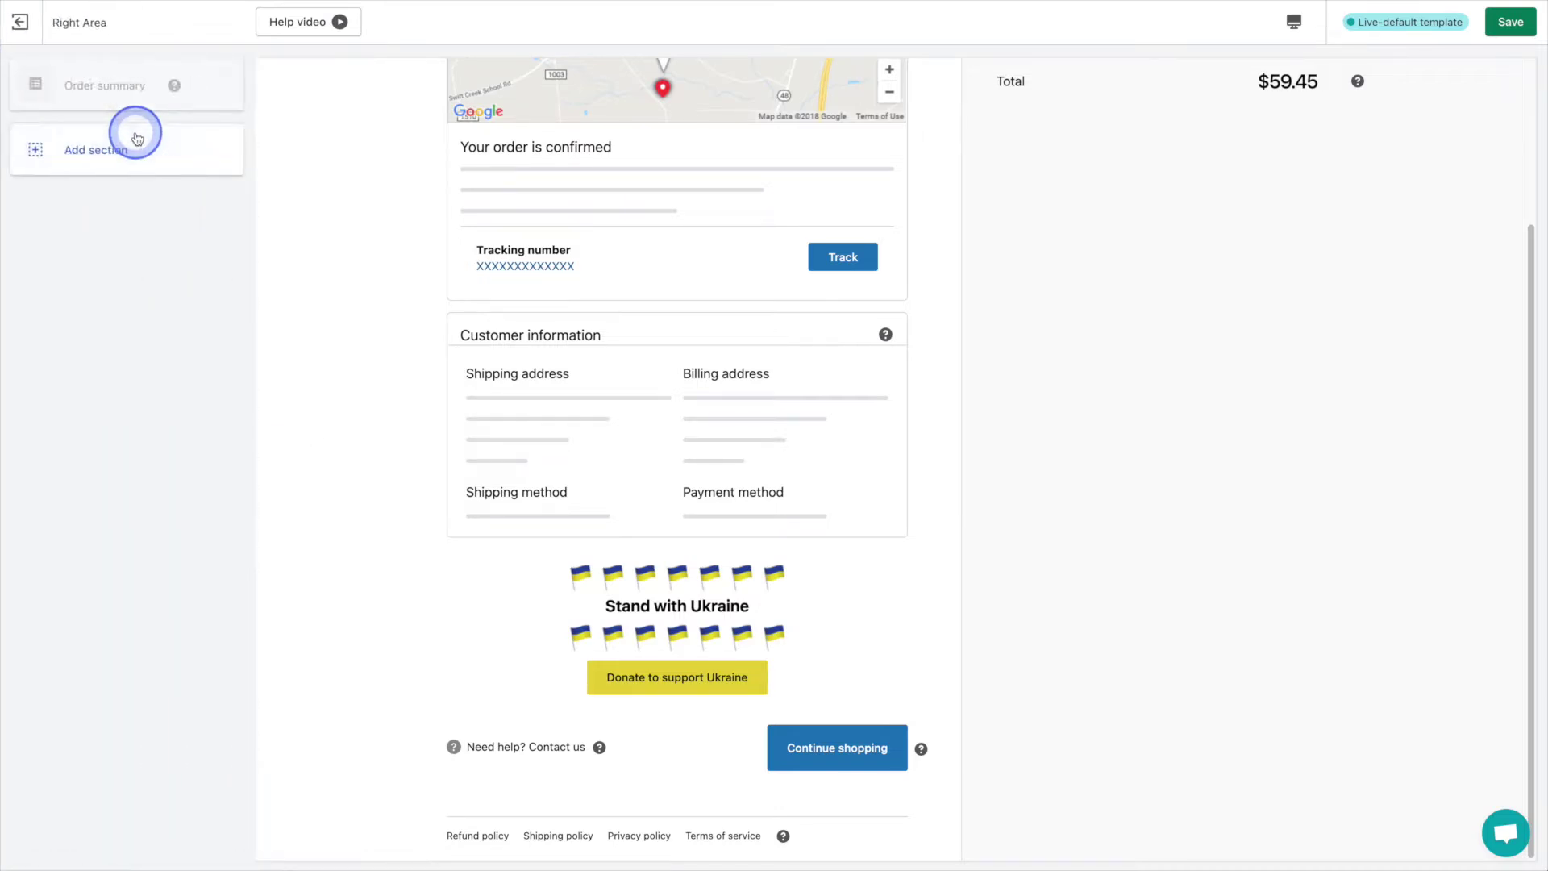
click(143, 151)
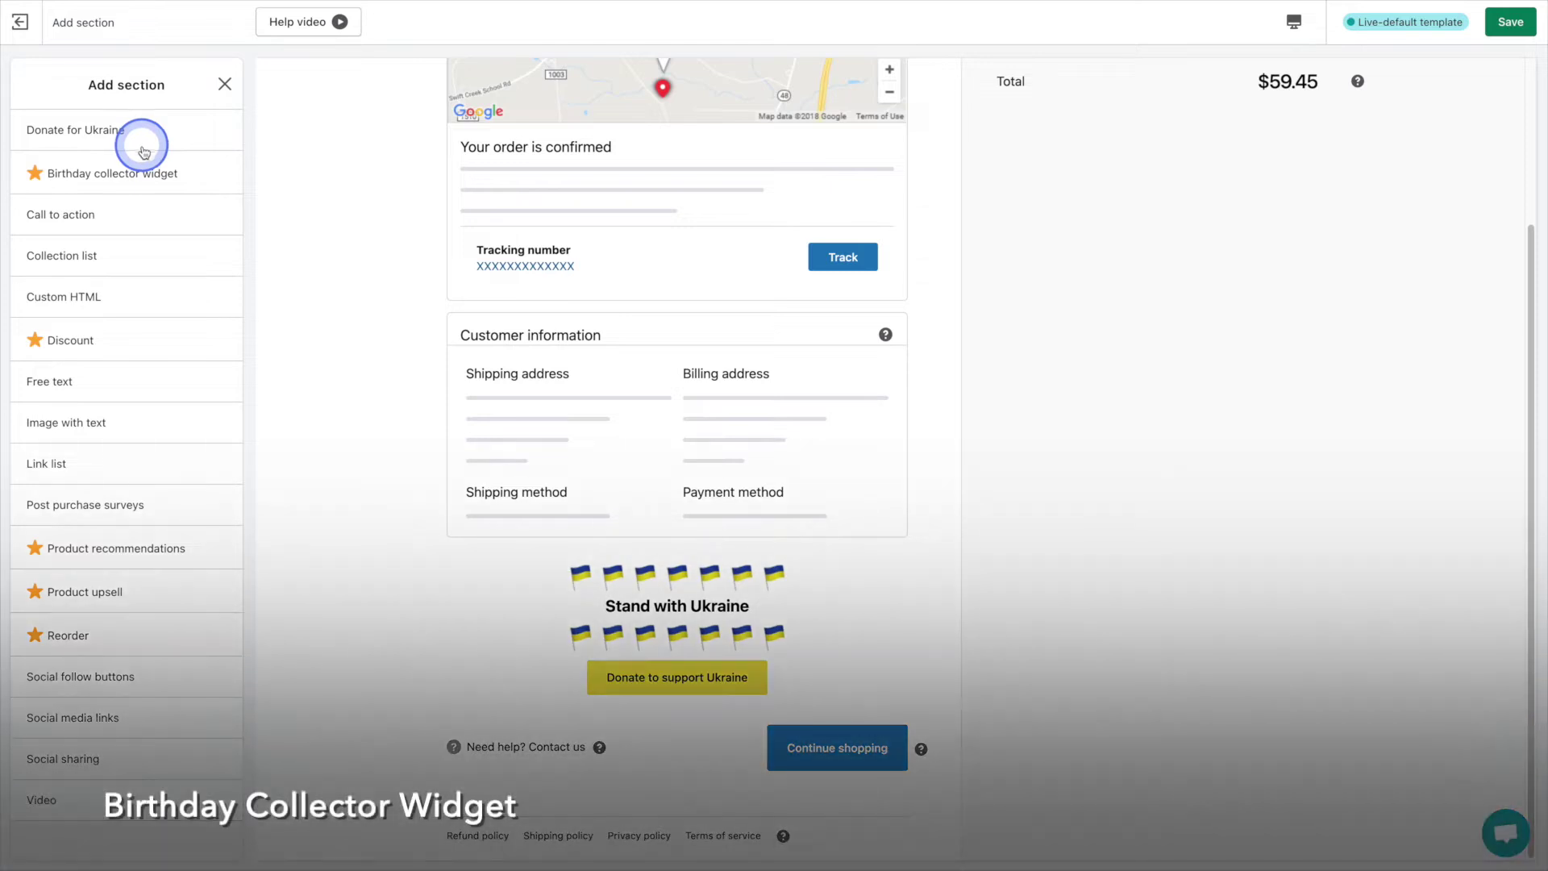
click(214, 173)
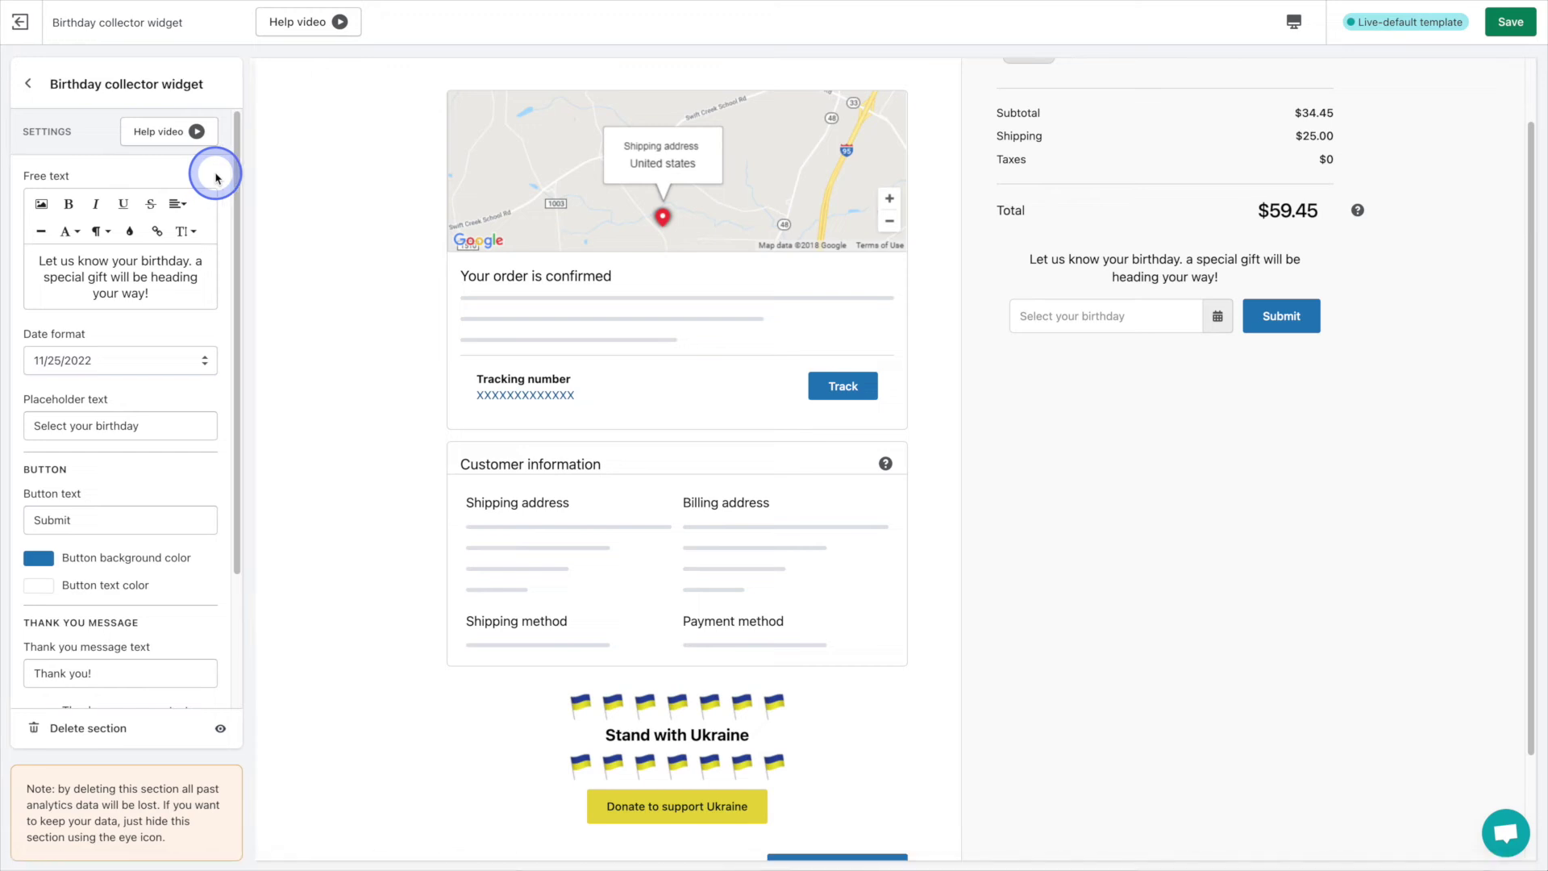
triple_click(191, 260)
text(Let us know y)
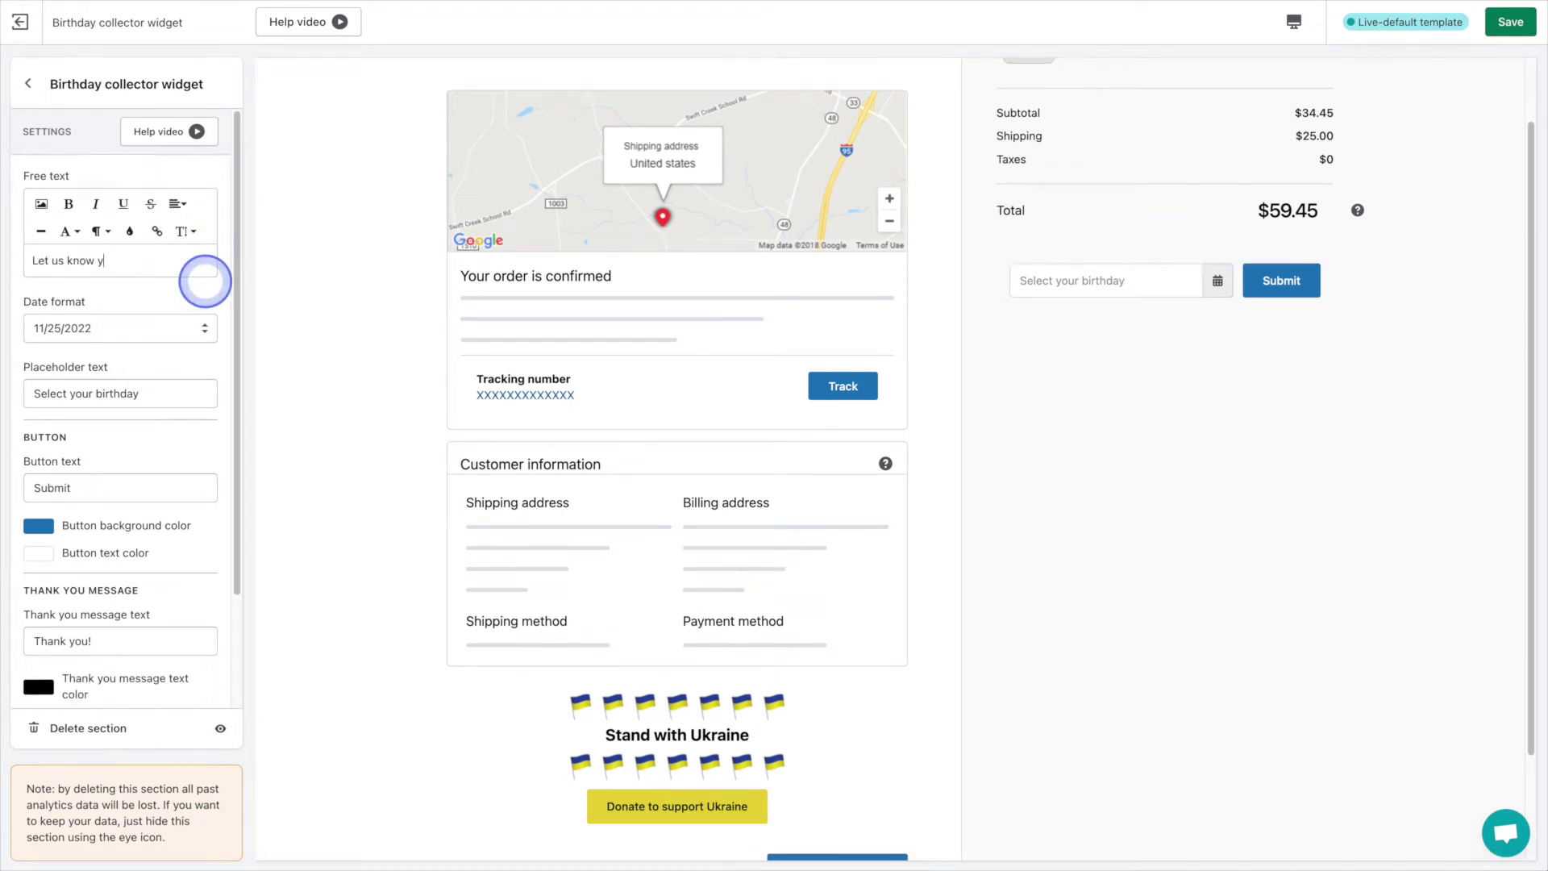
text(our birthday so that we ca)
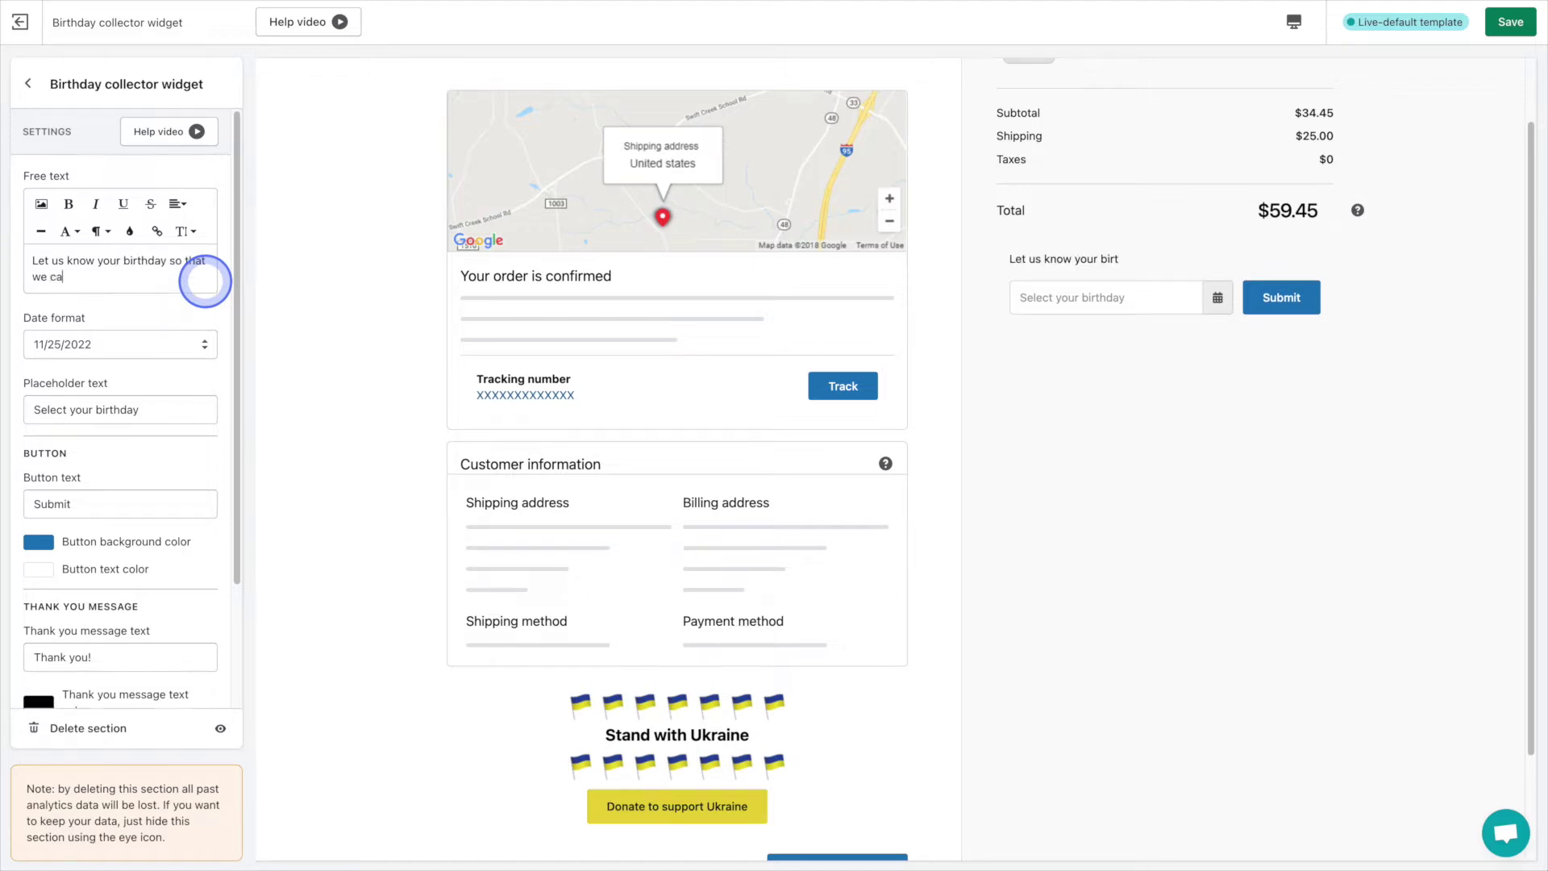
text(n send you a very speica)
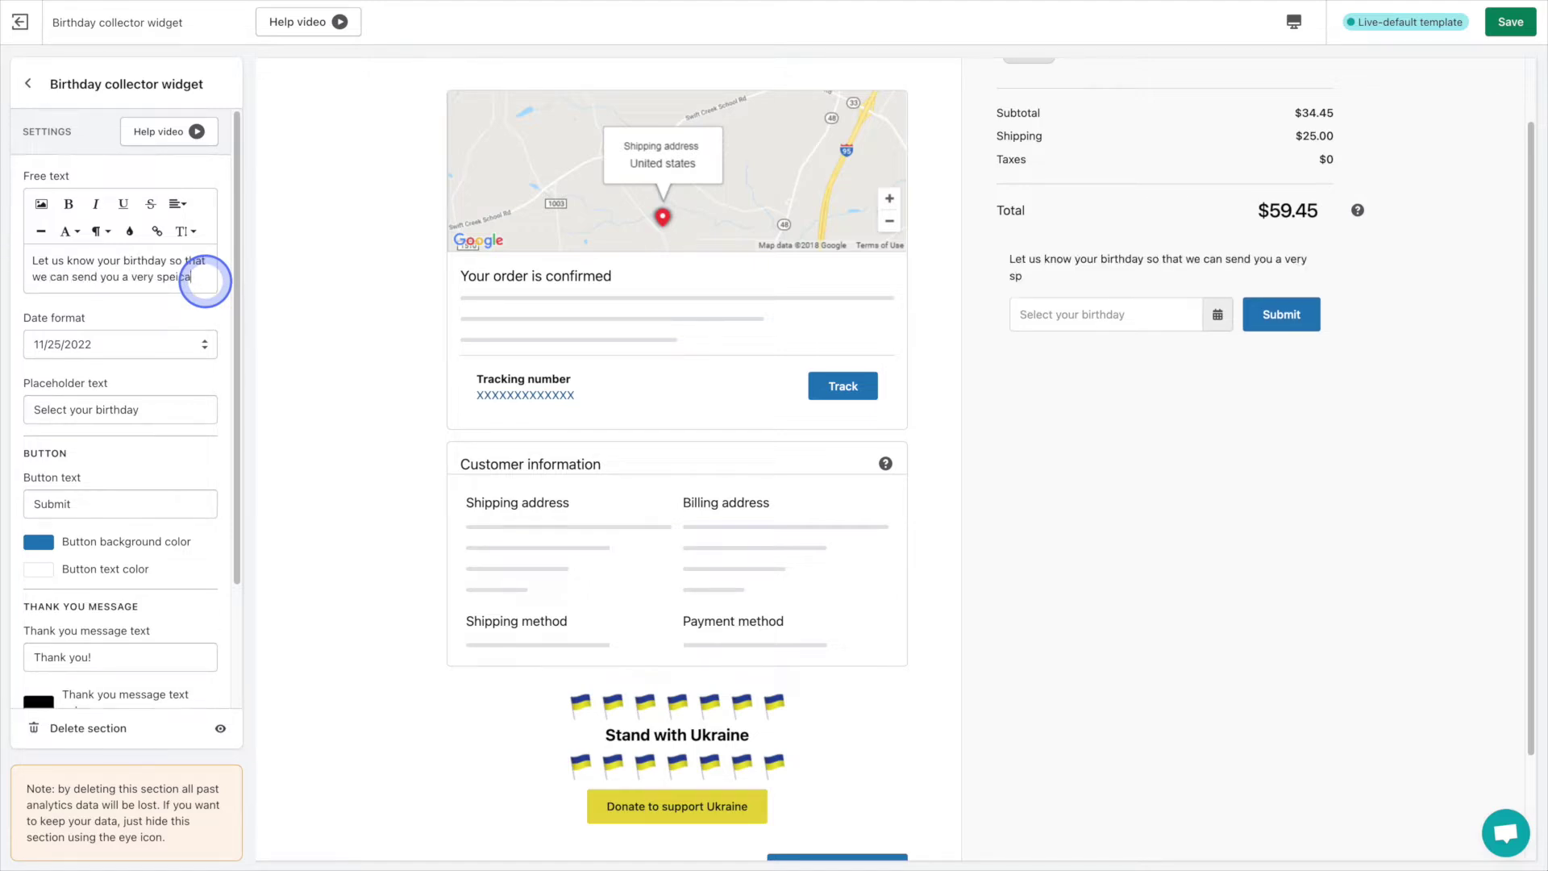
key(BackSpace)
key(BackSpace)
key(BackSpace)
text(cial gift!)
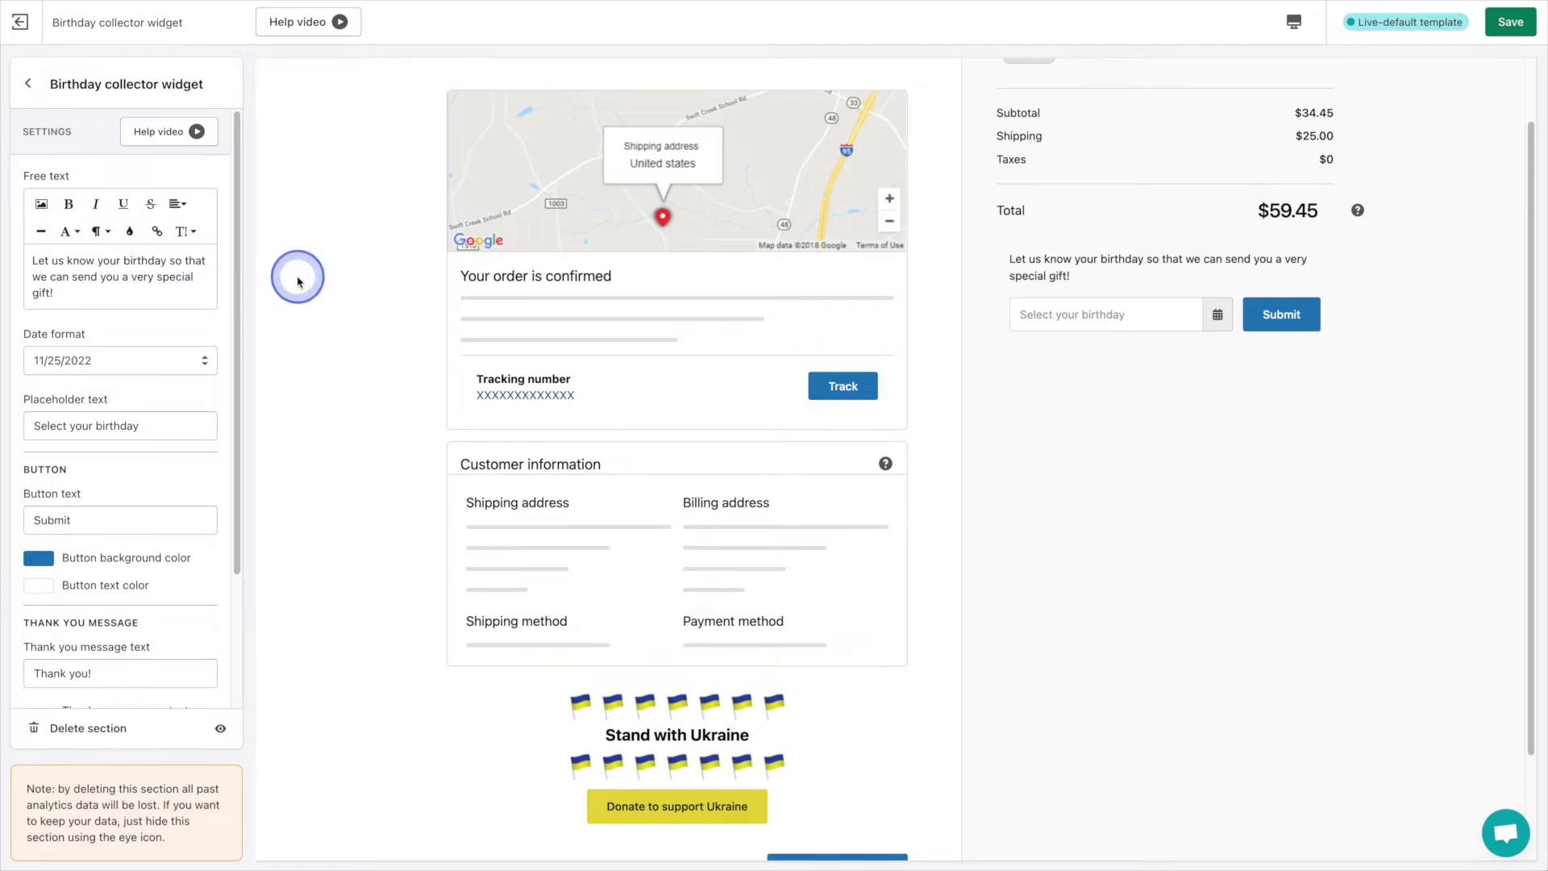
Add a Call to action section to the left area
click(25, 81)
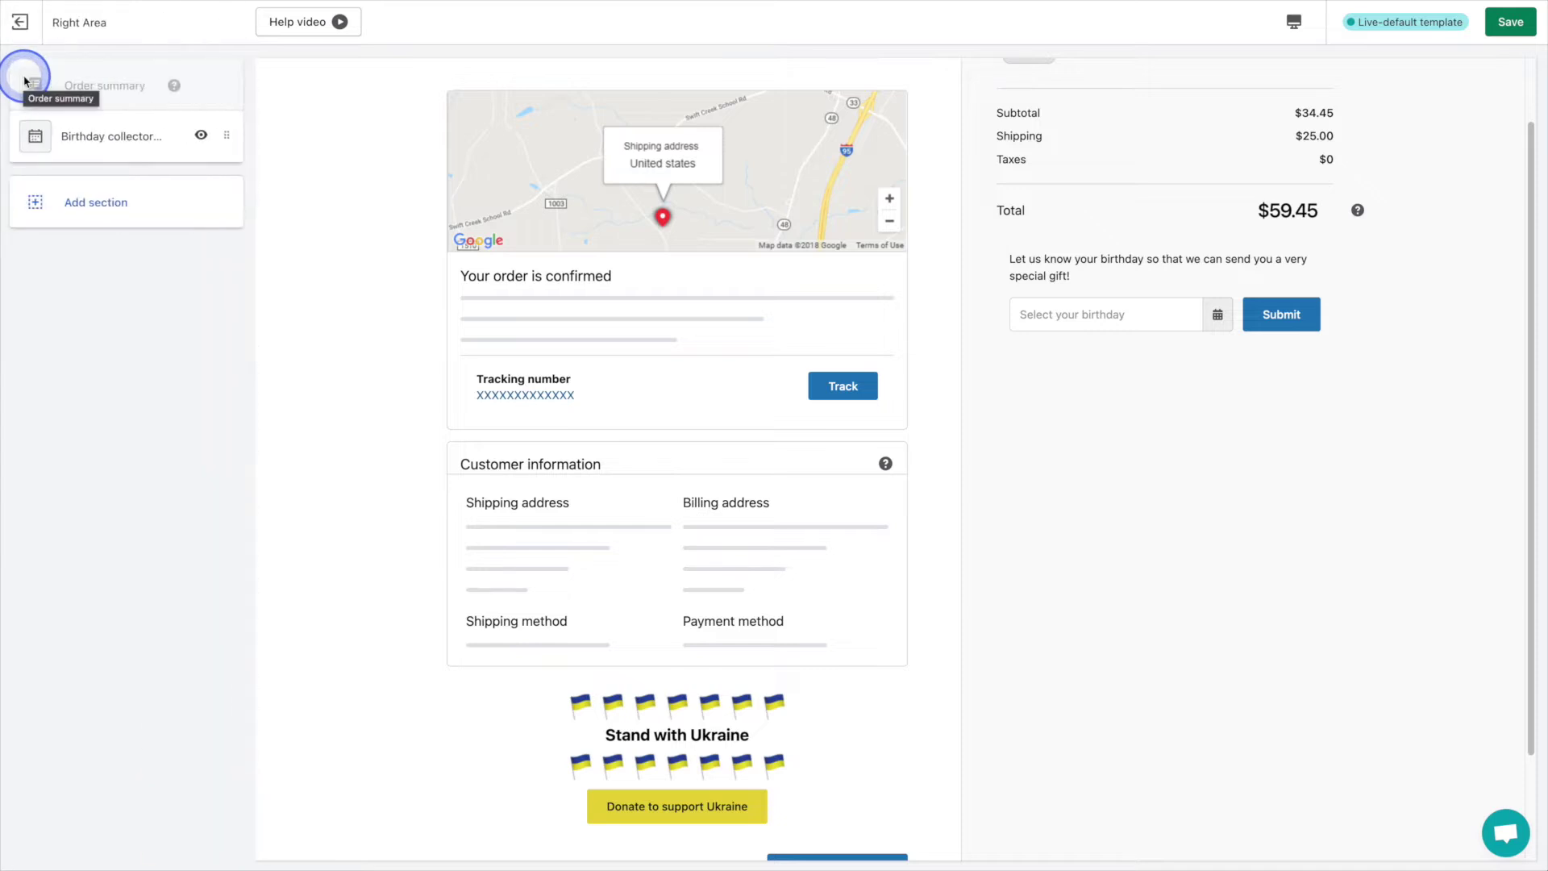
click(20, 24)
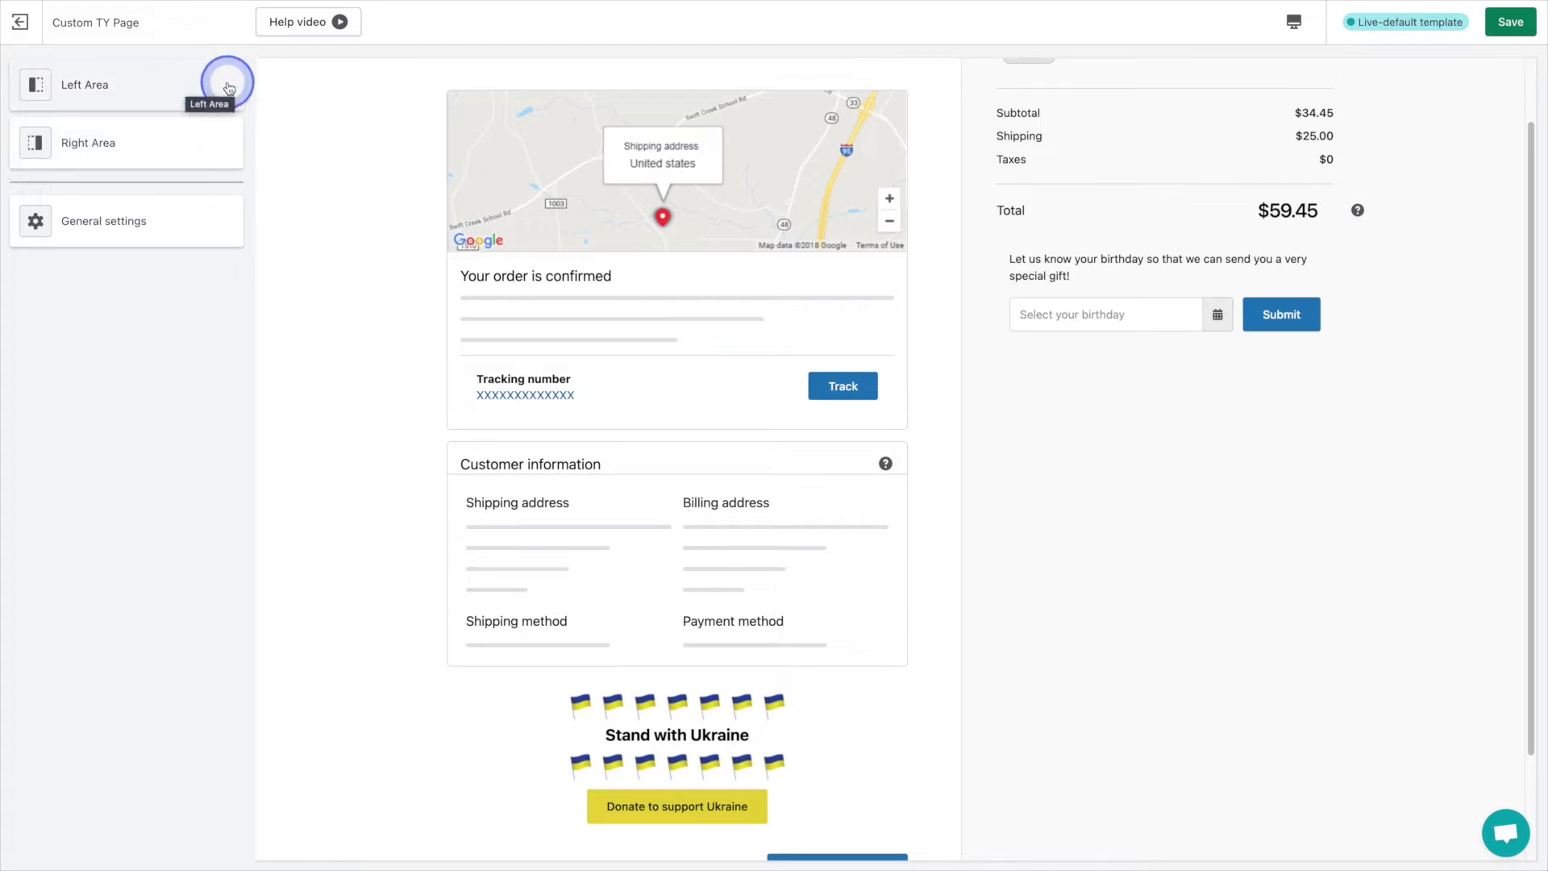
click(229, 87)
click(230, 254)
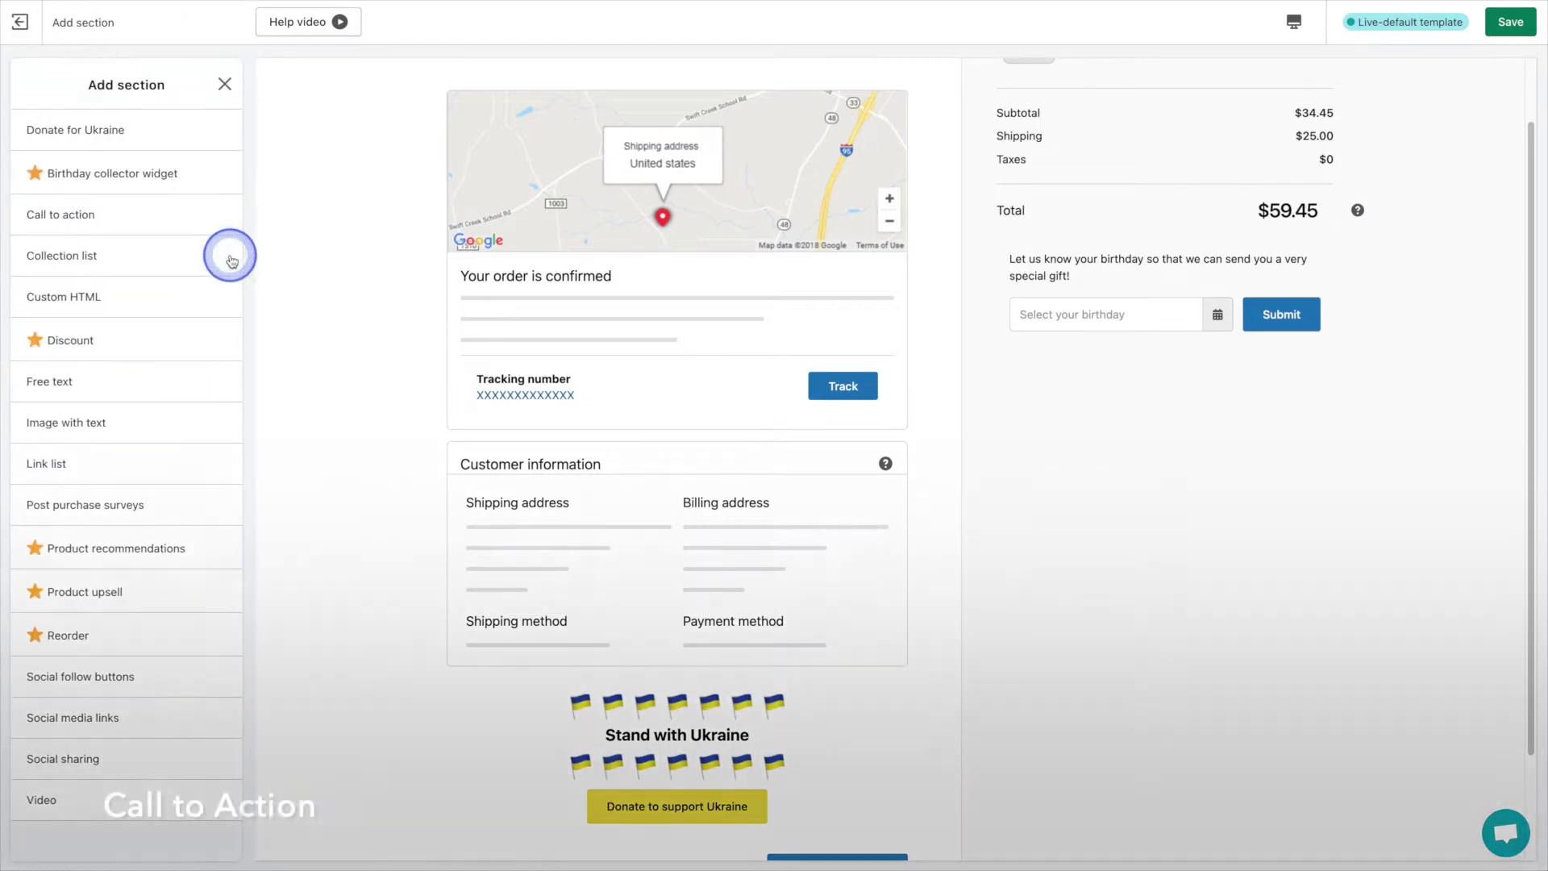
mouse_move(175, 228)
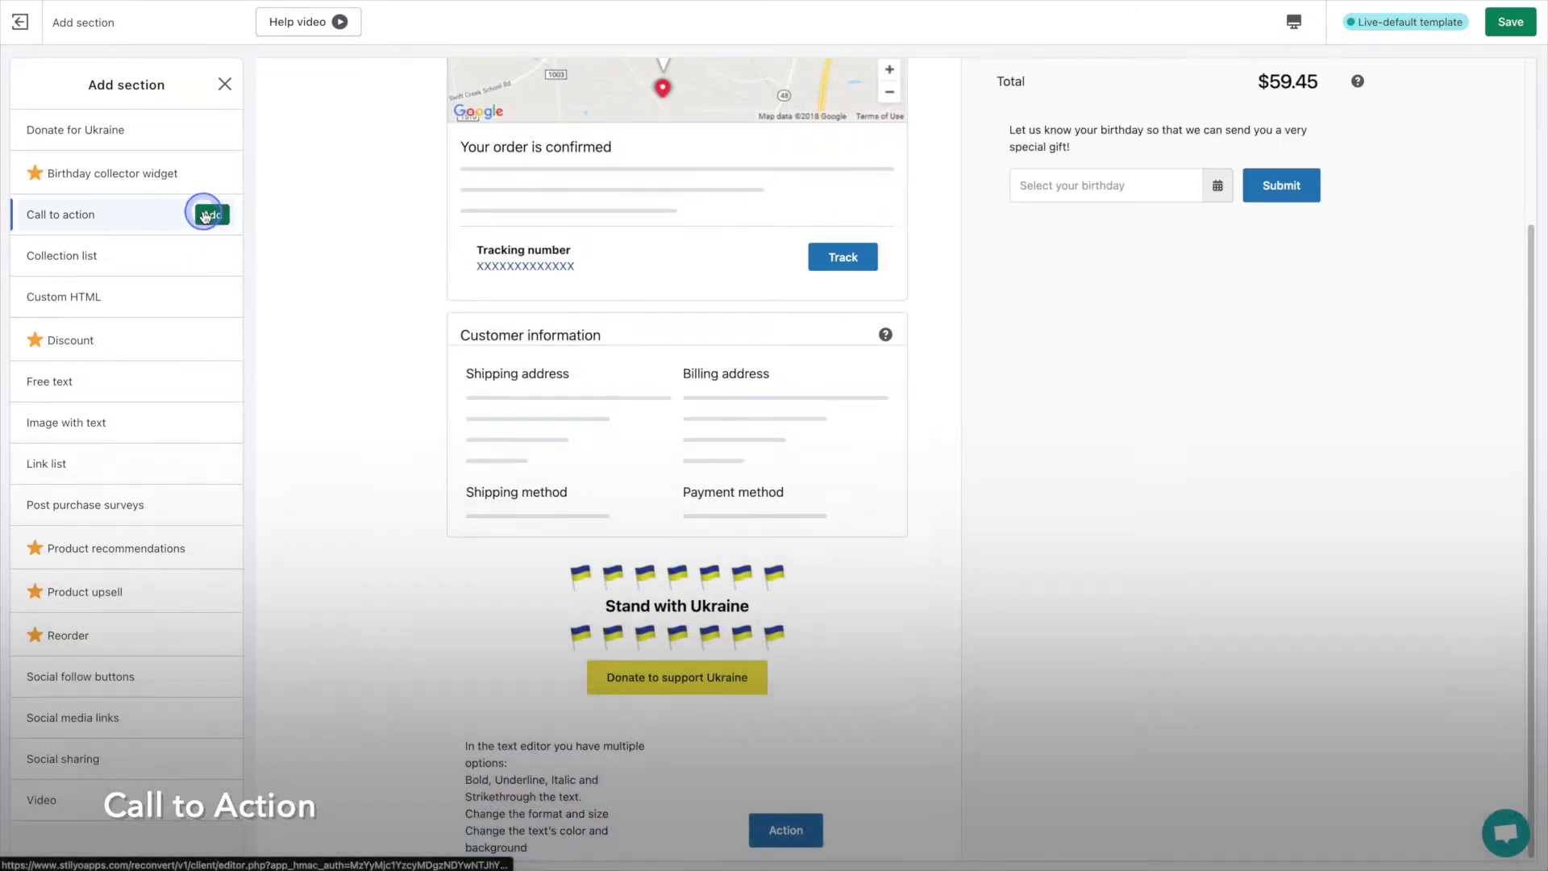
click(205, 216)
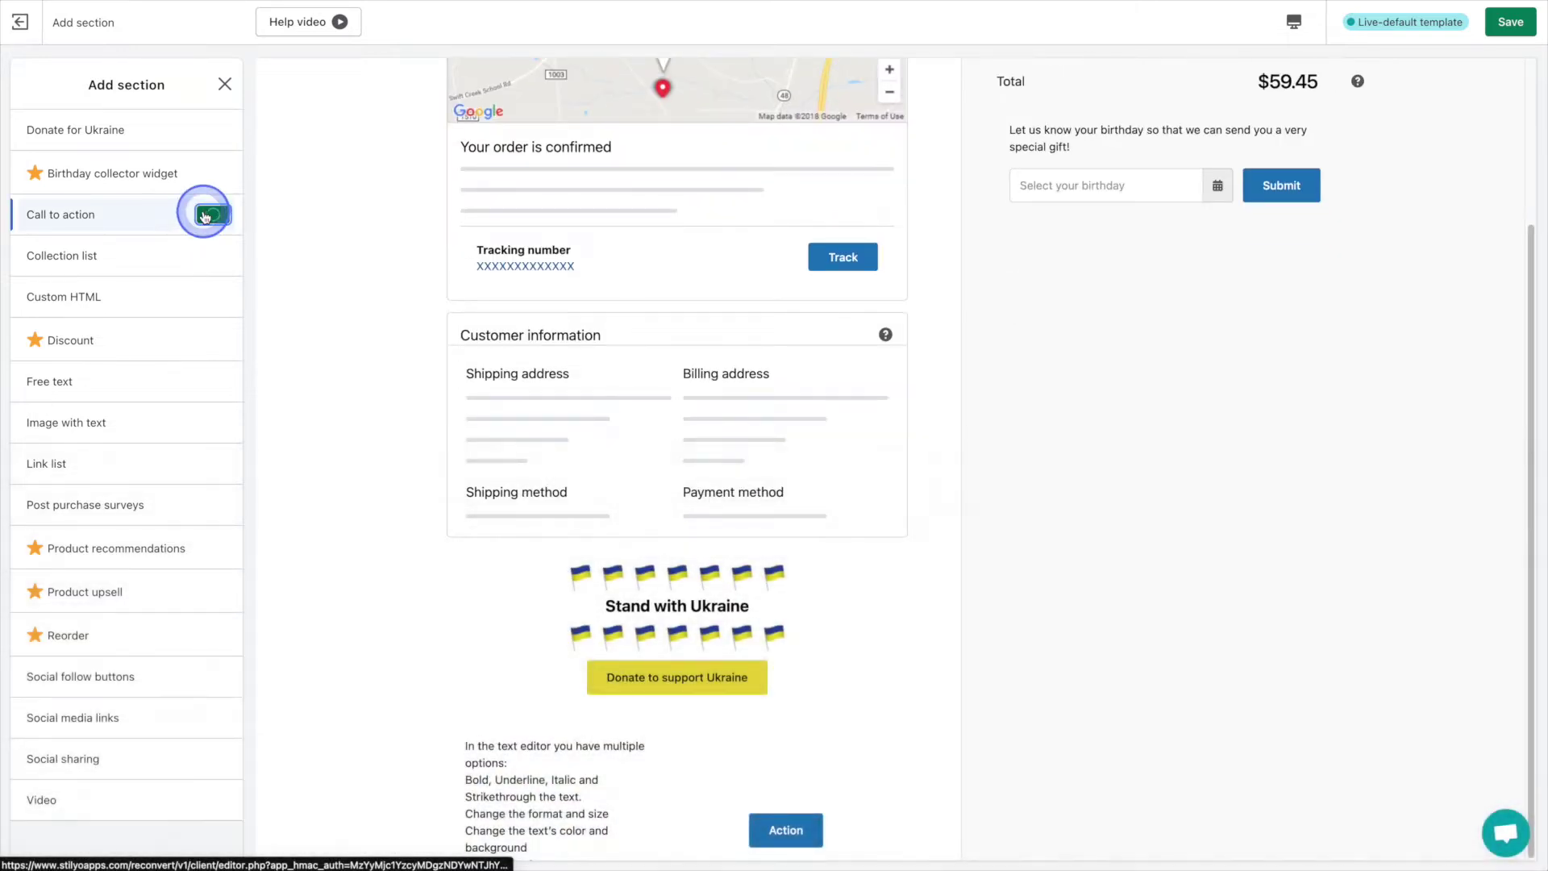
Write 'Follow us on Facebook for exclusive offers and much more!' with the opening phrase bolded, and point the Follow Us button to facebook.com
click(162, 304)
key(ctrl+a)
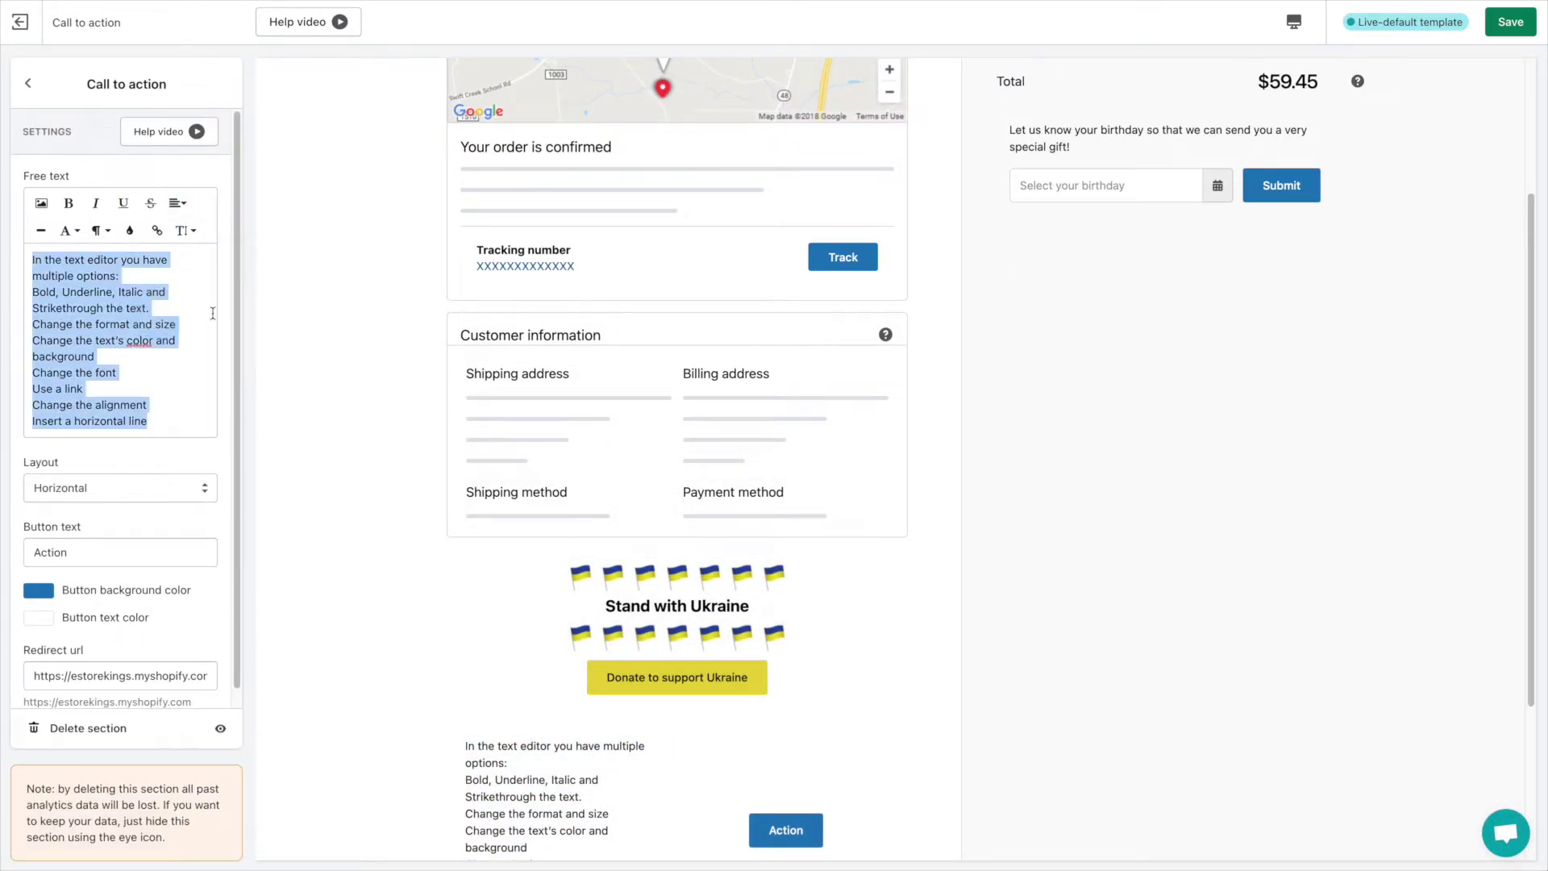
text(Follow us on Facebook for ex)
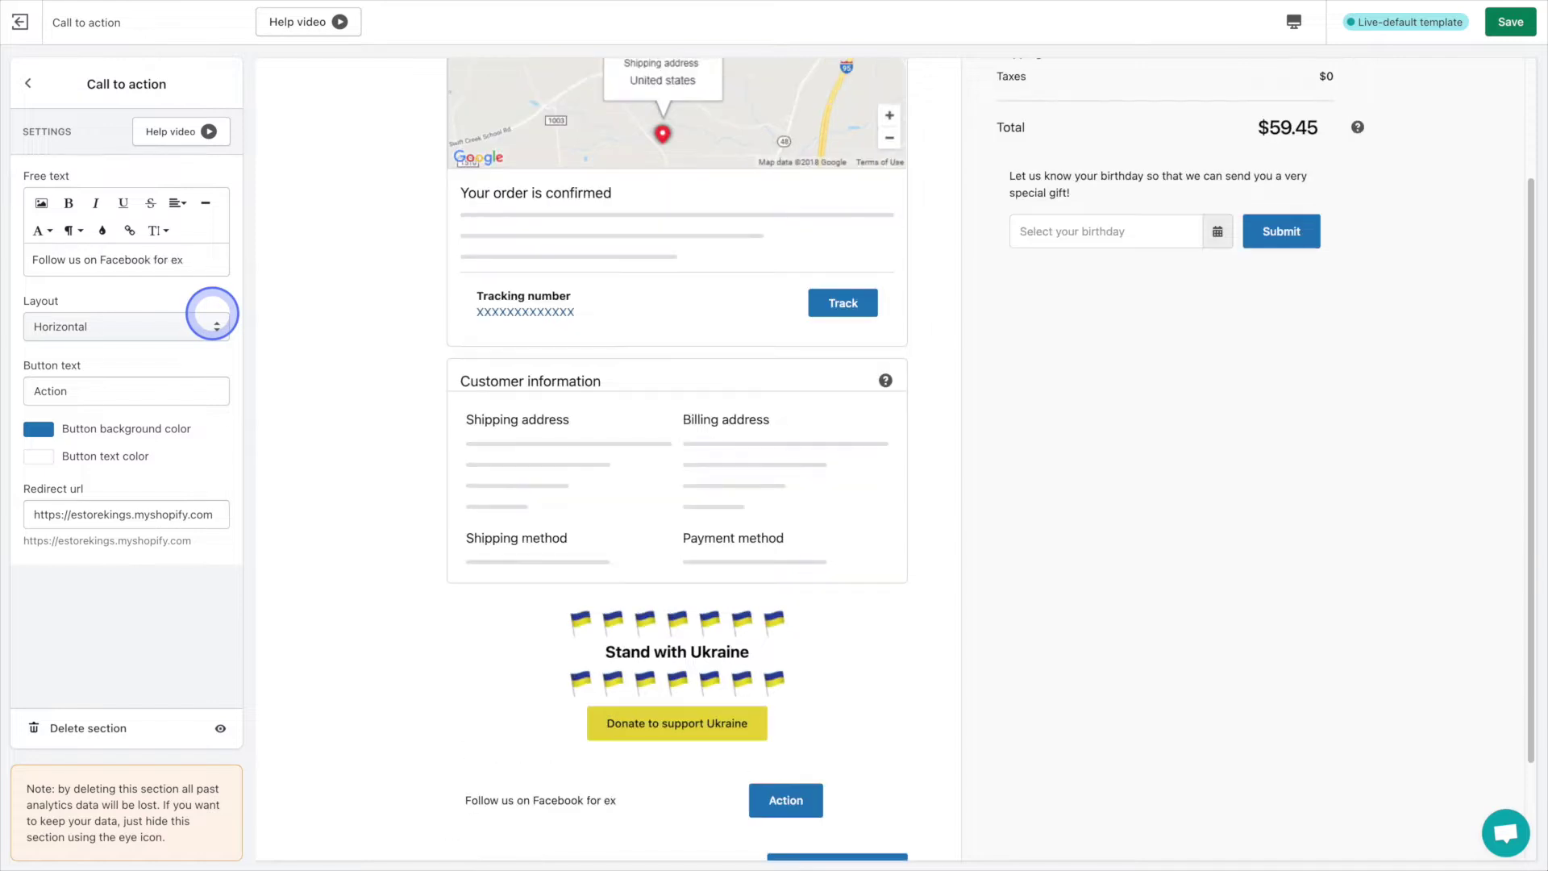
text(clusive offers and much more!)
key(Up)
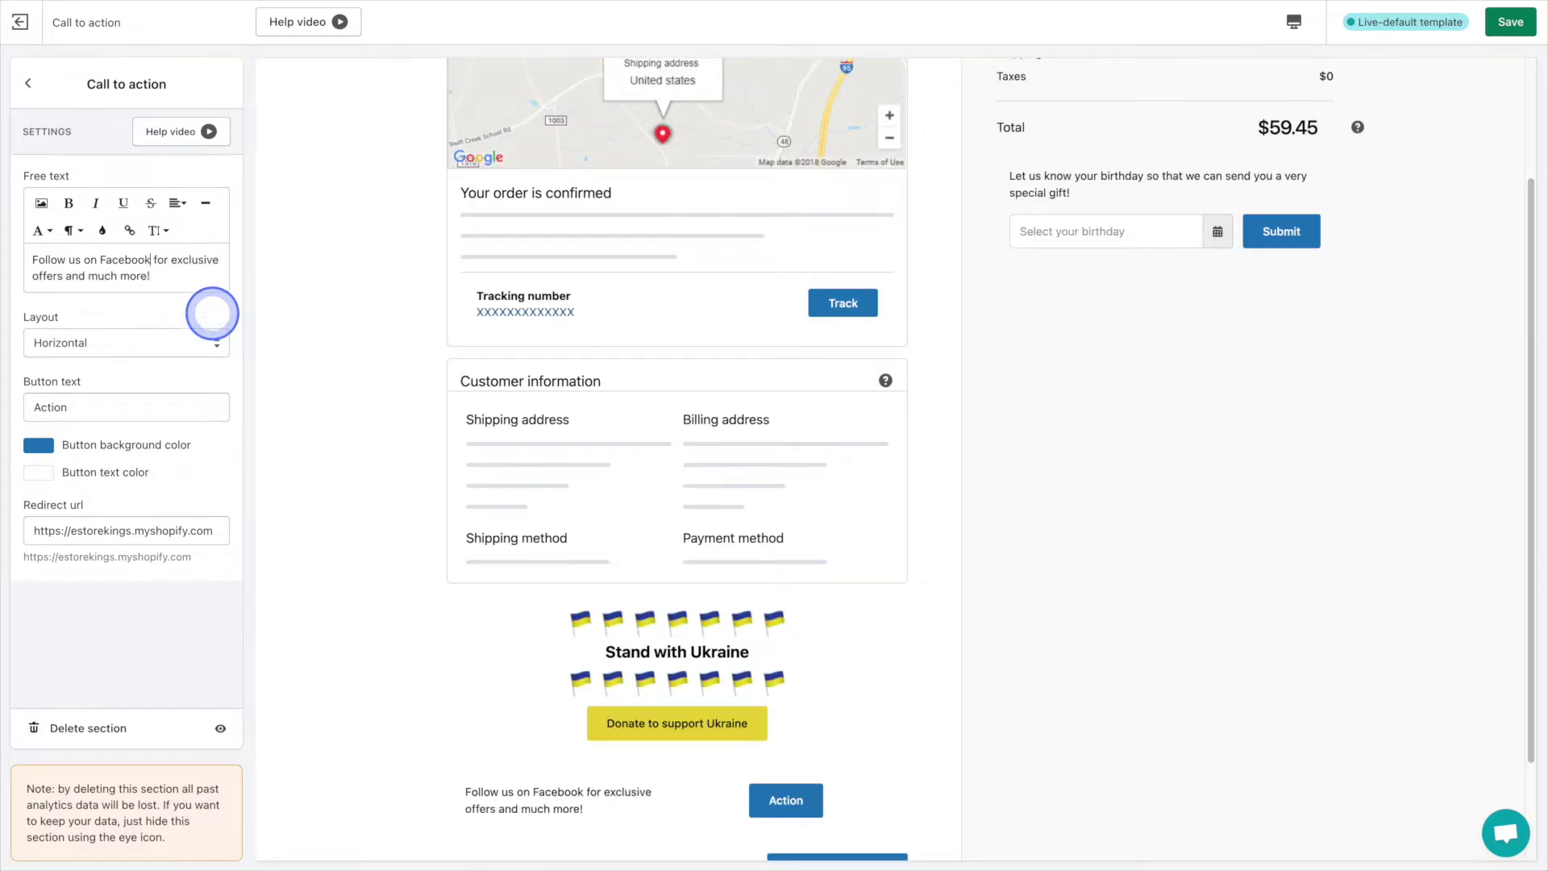
key(ctrl+b)
triple_click(207, 404)
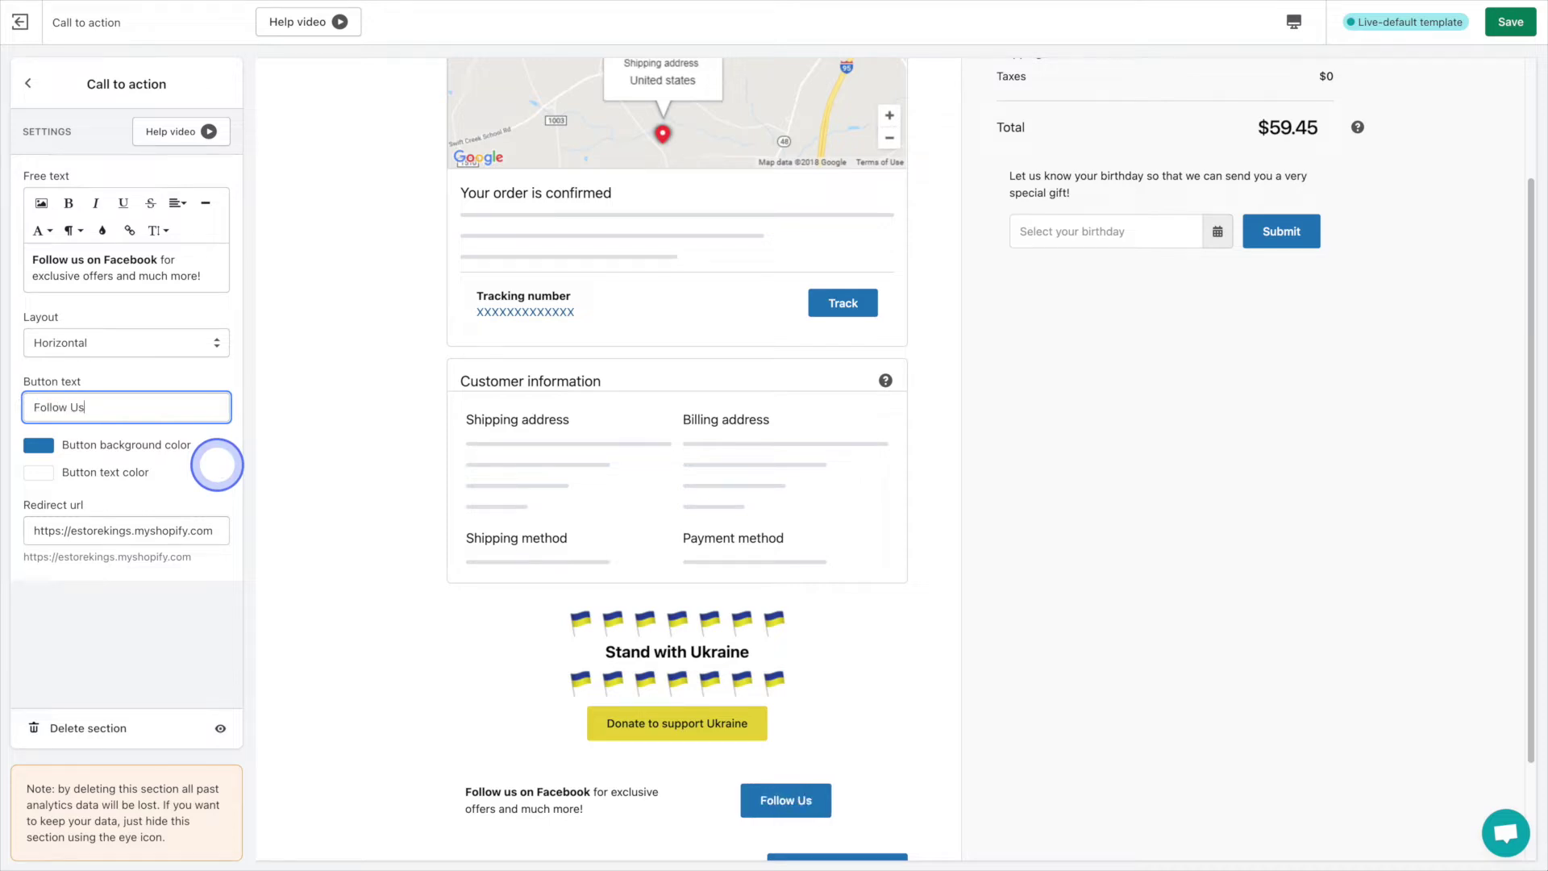
drag(188, 530, 83, 532)
text(f)
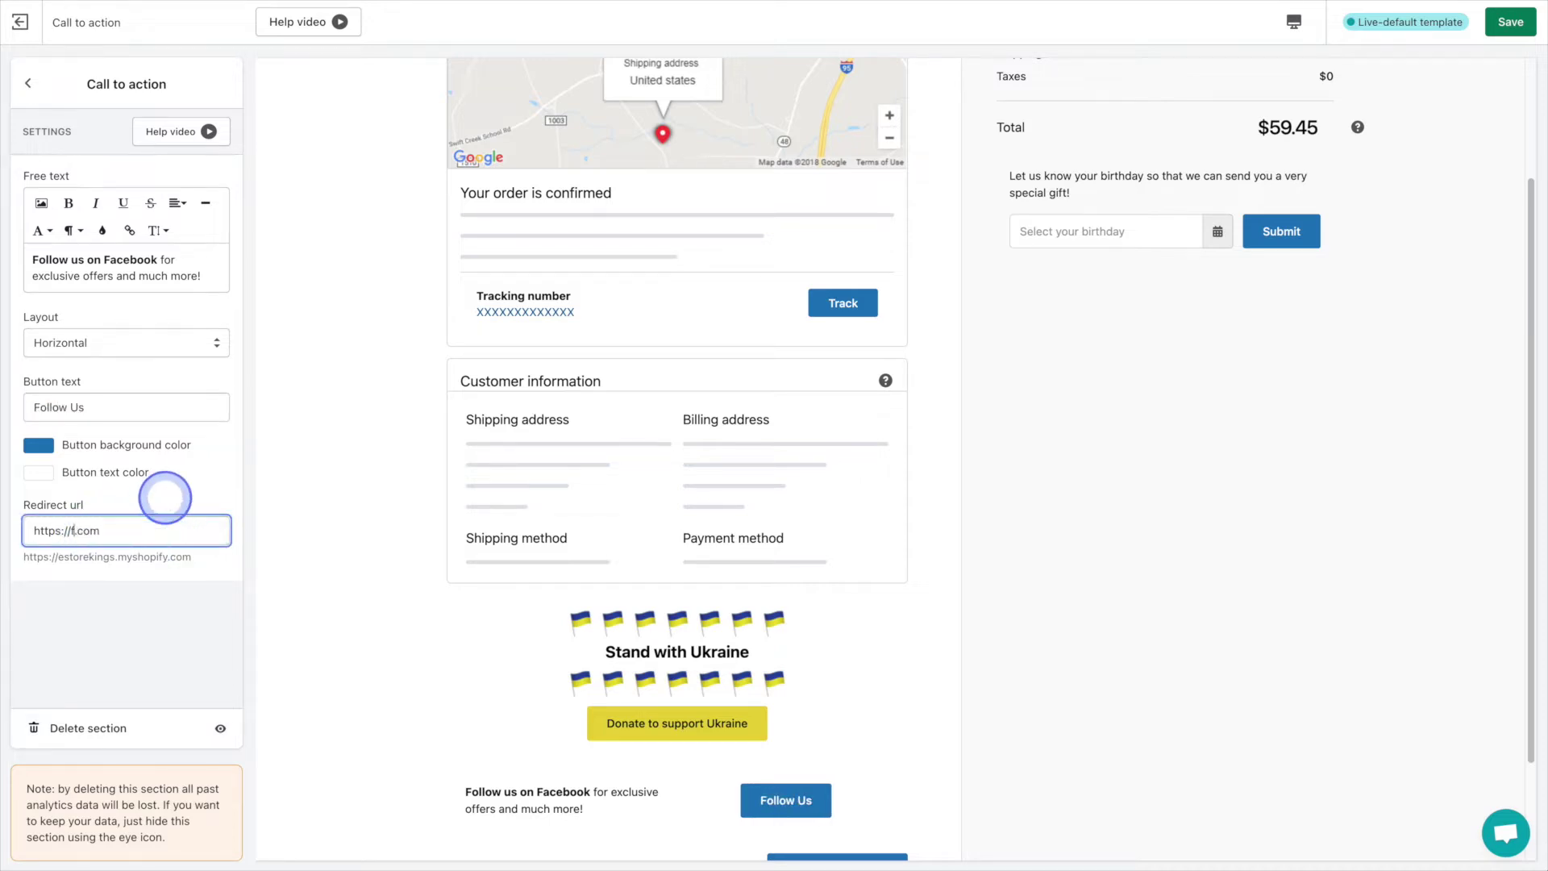
text(acebook)
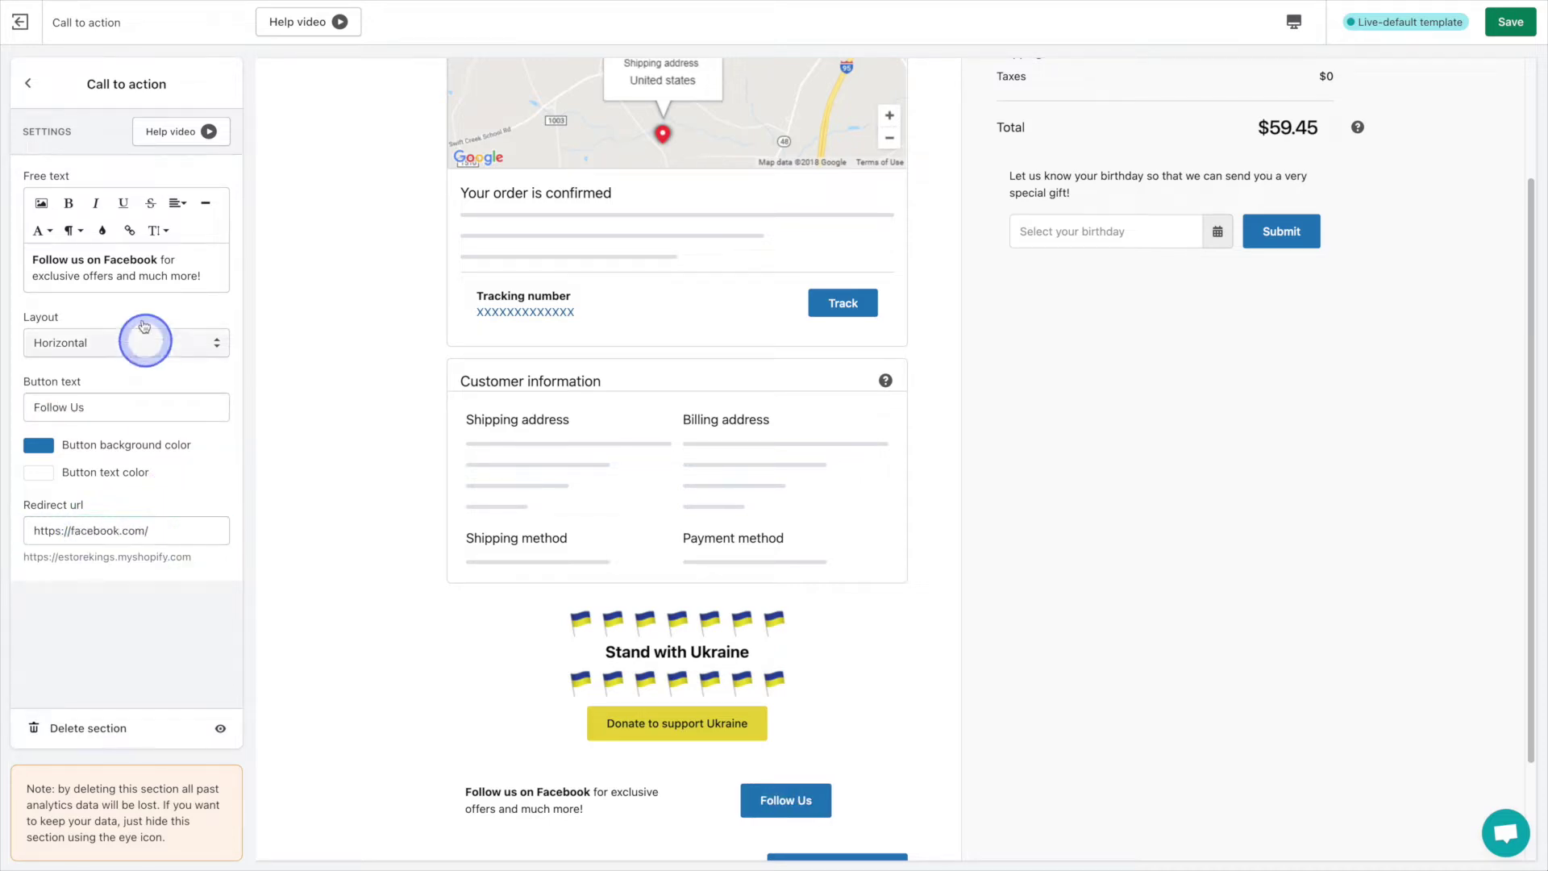
click(29, 82)
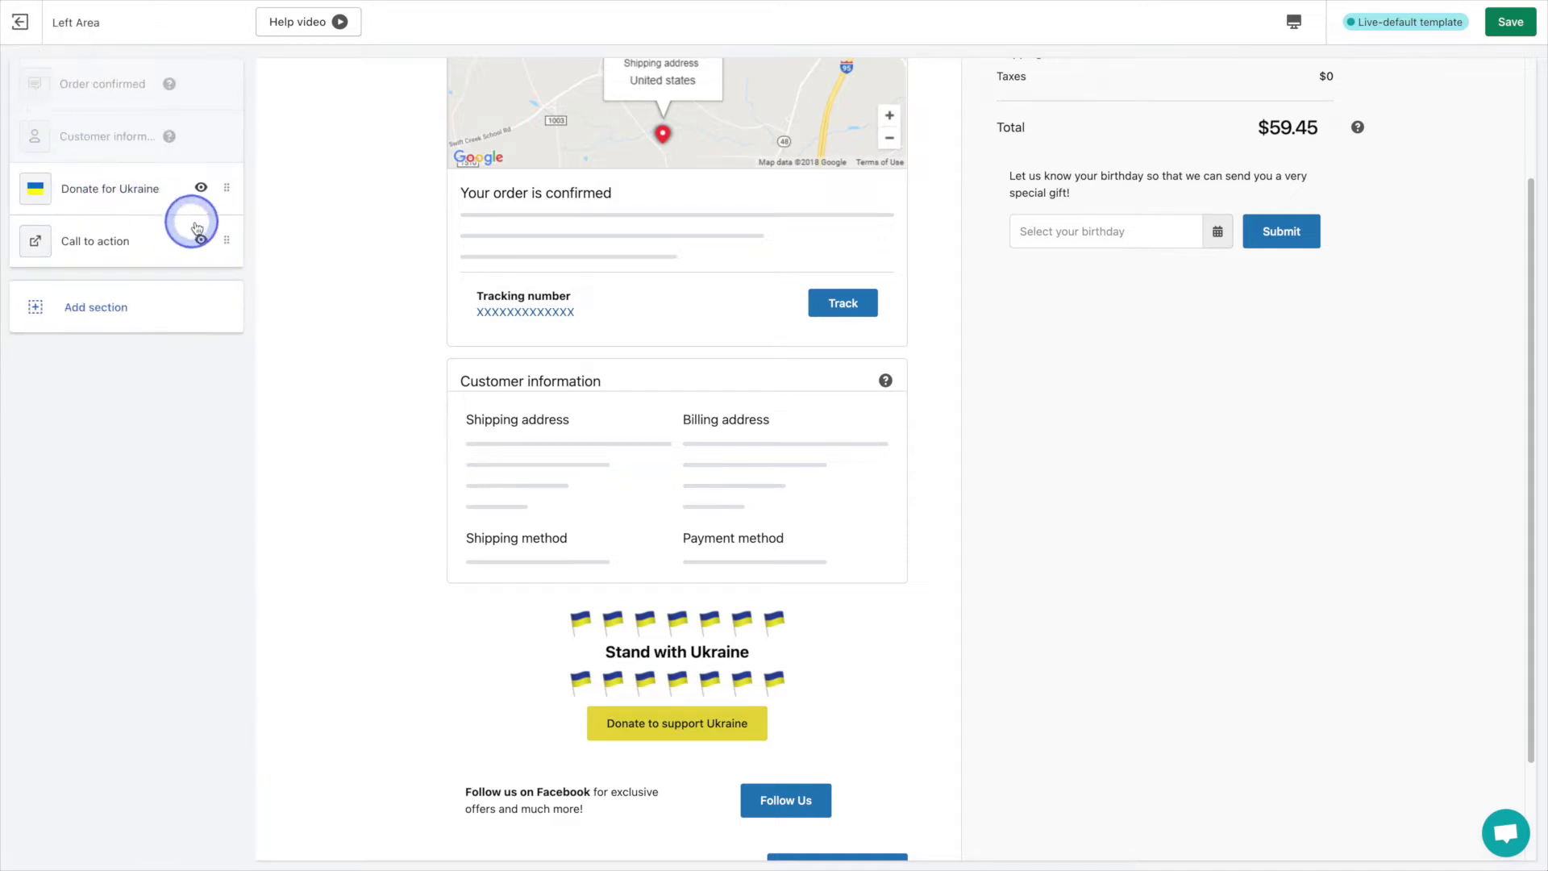
Move the call to action above Donate for Ukraine and add a Collection list including Sweatshirts
drag(224, 242, 230, 188)
click(166, 310)
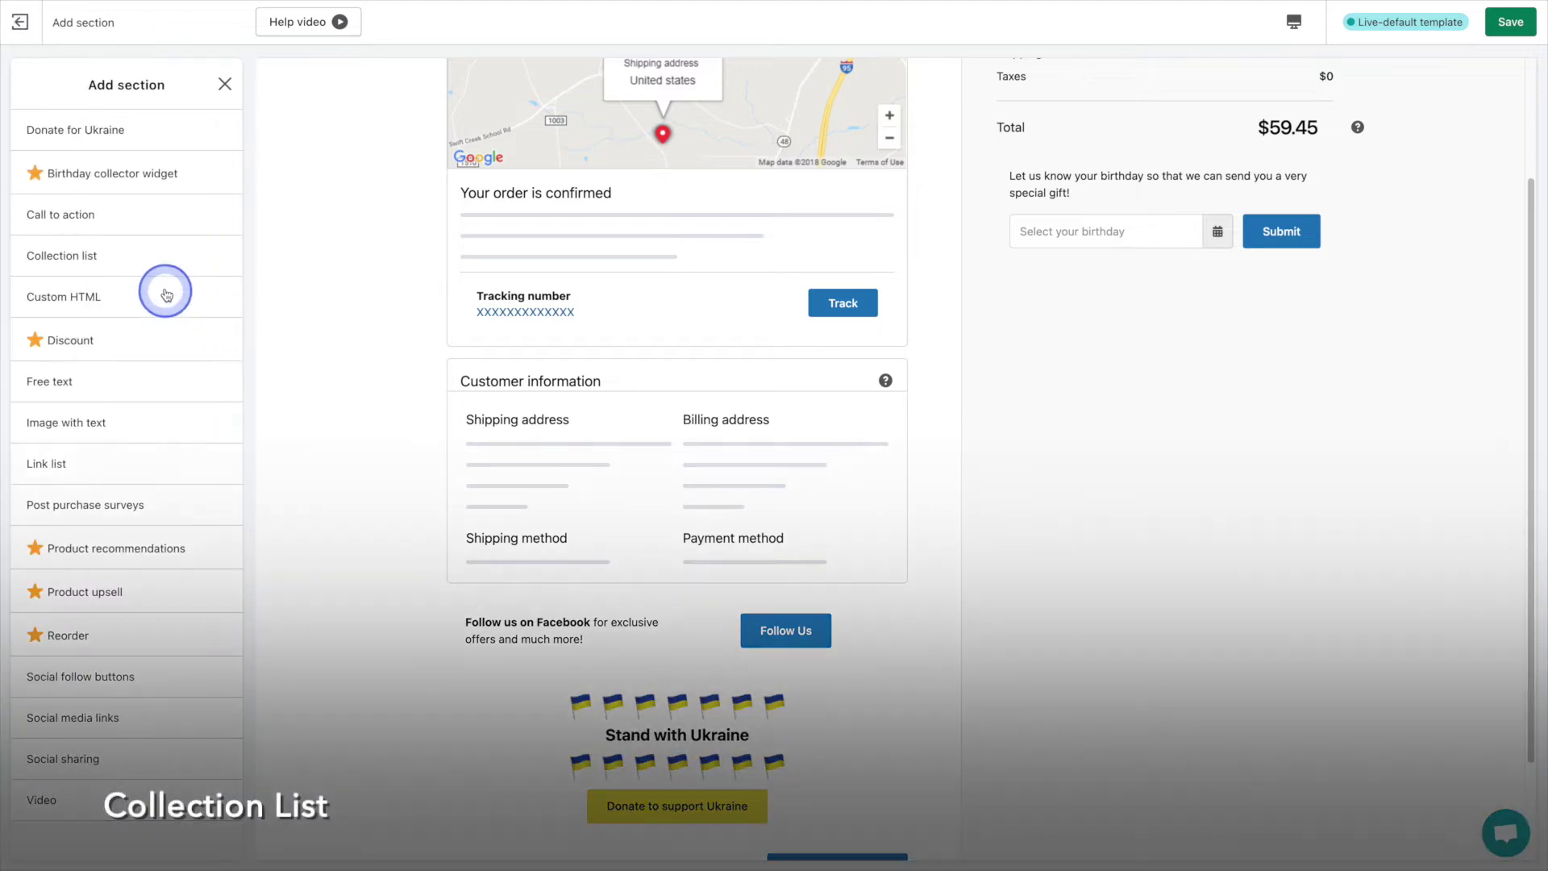
click(200, 256)
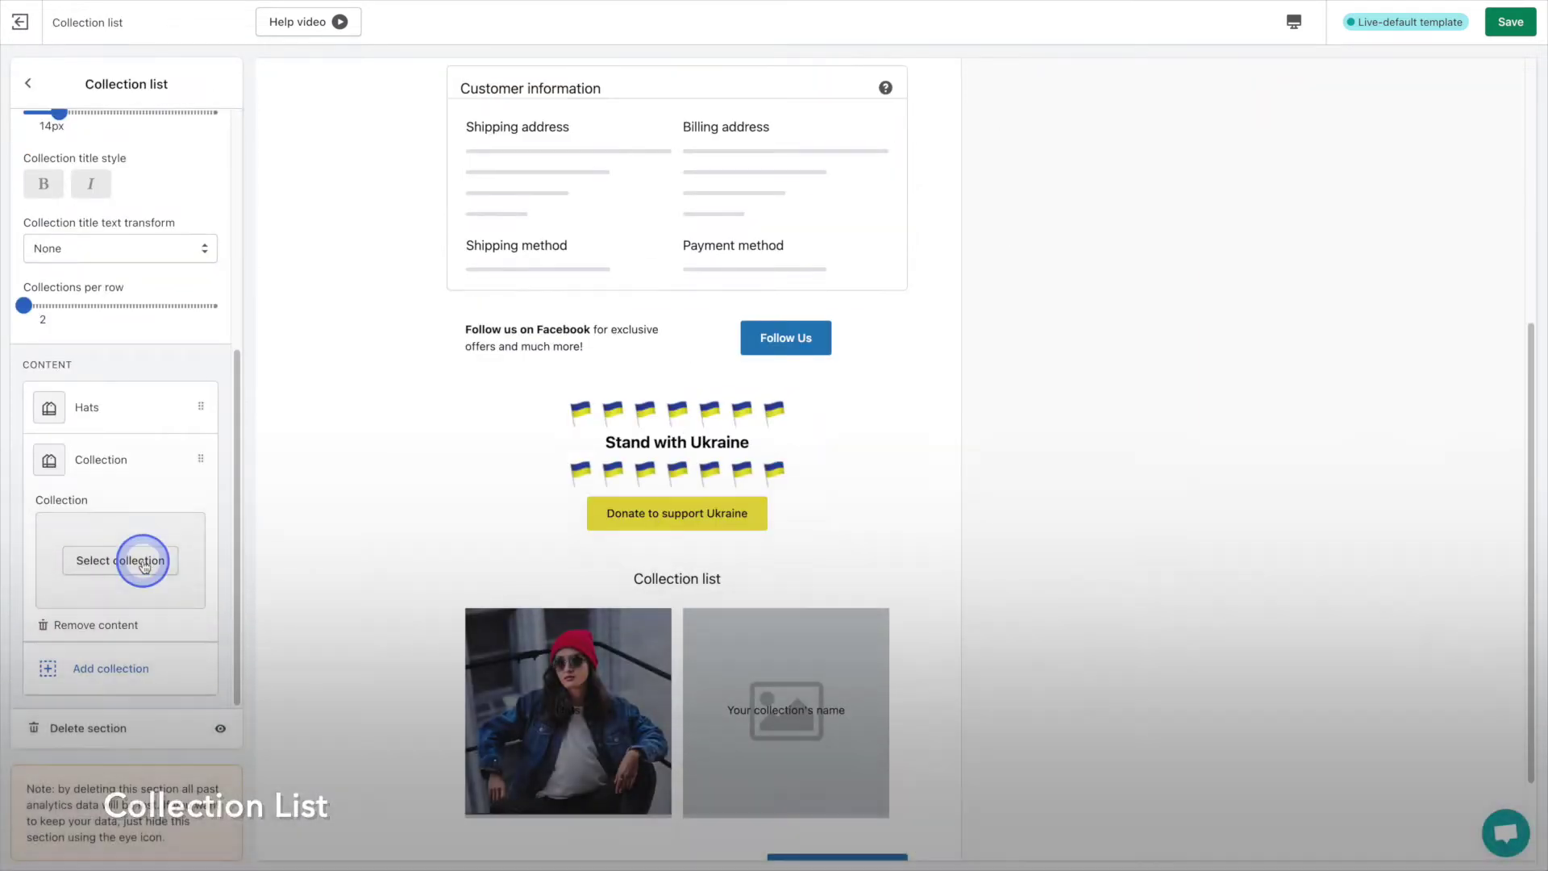
click(138, 558)
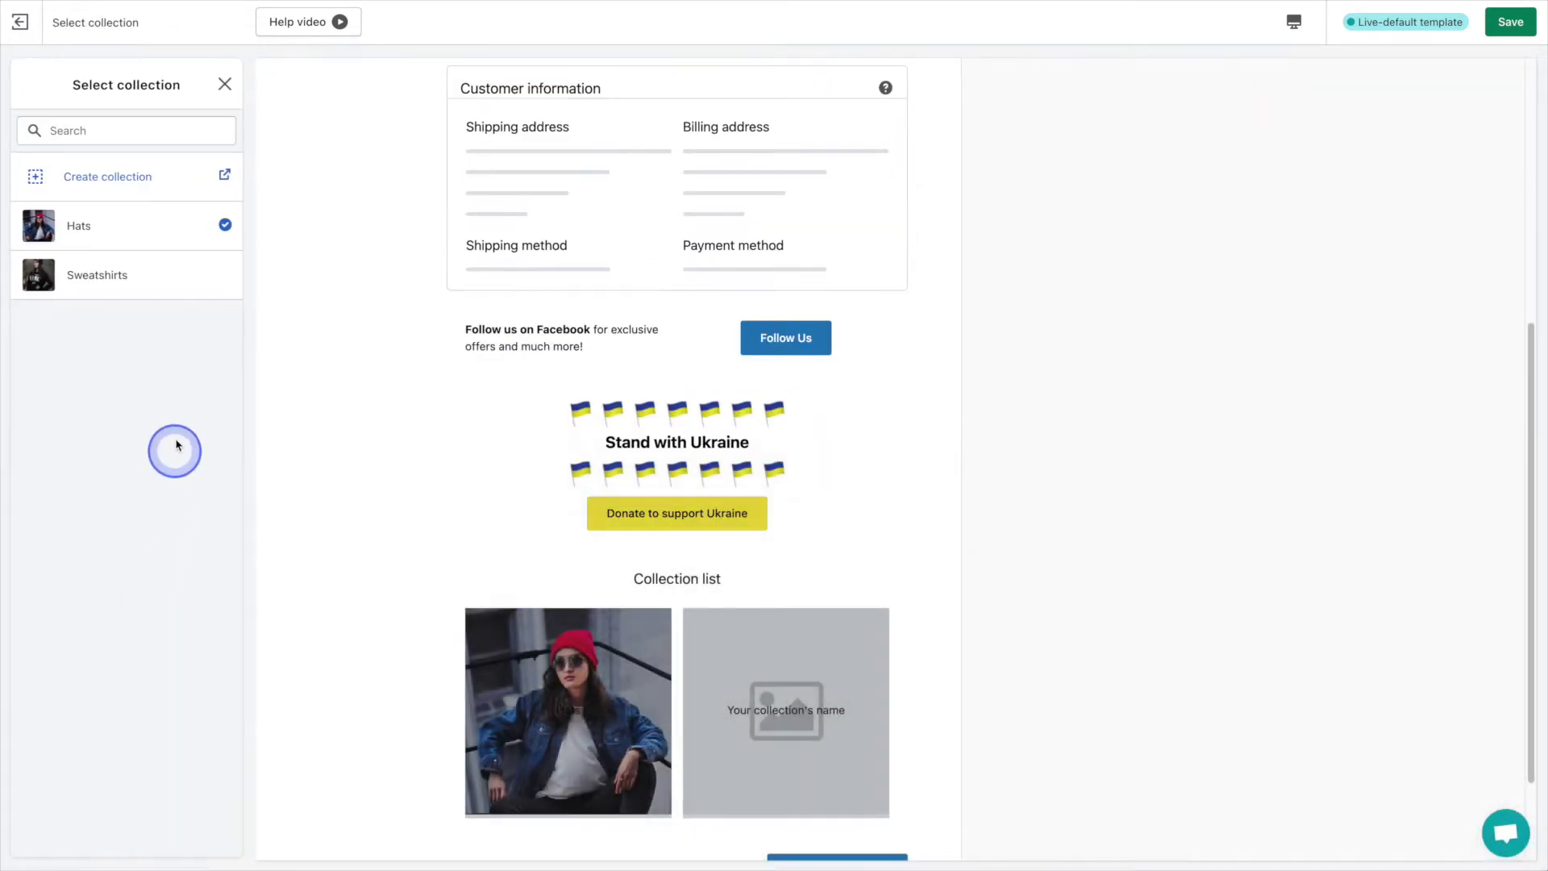
click(178, 292)
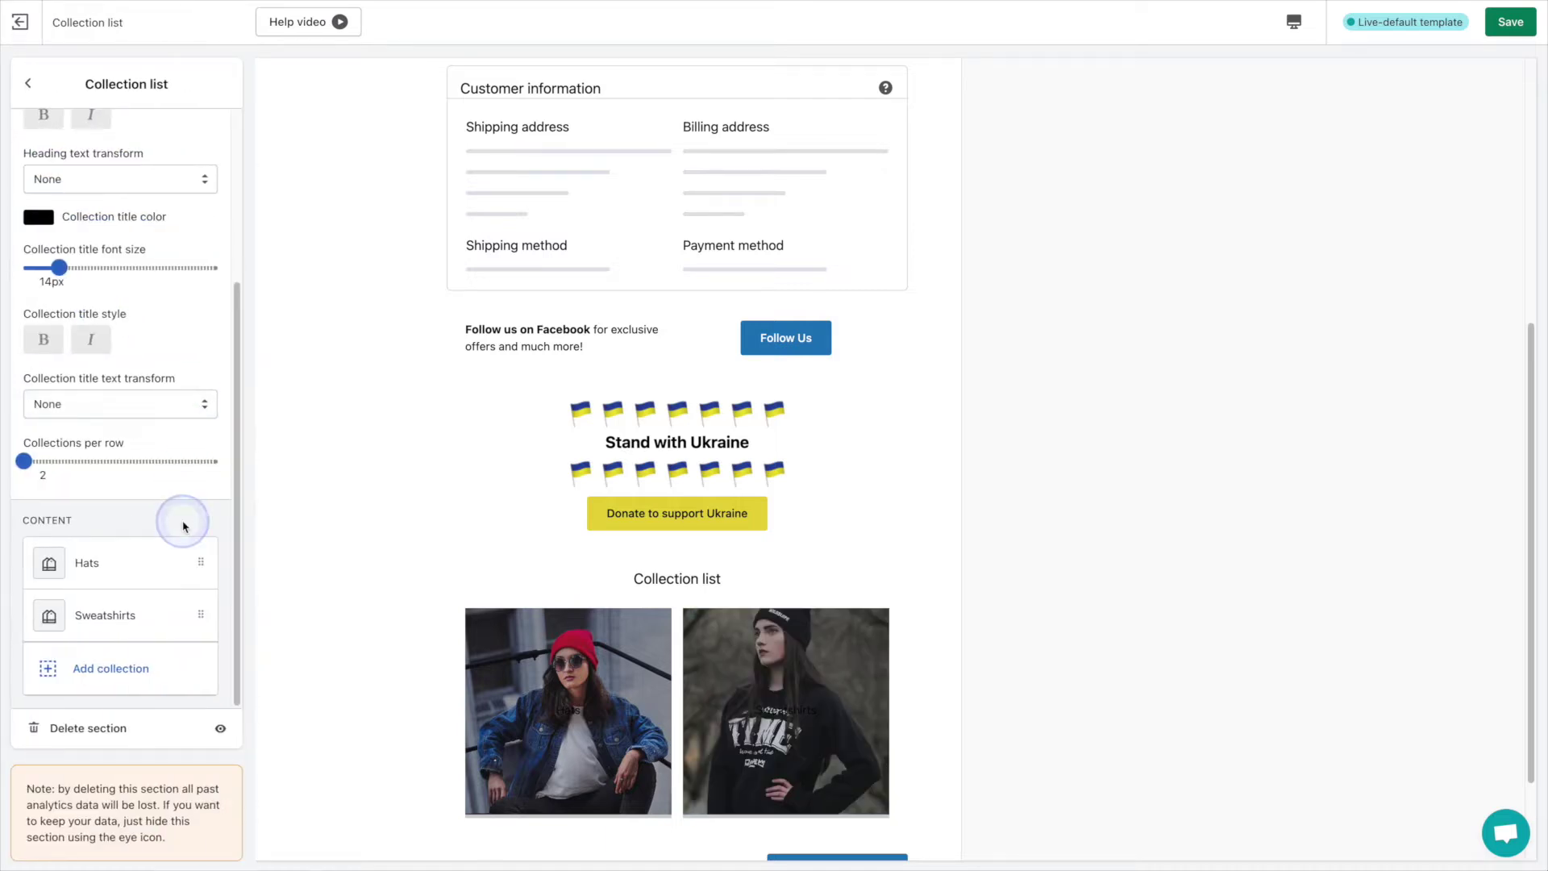
Make the collection titles white at 19px font size
click(45, 216)
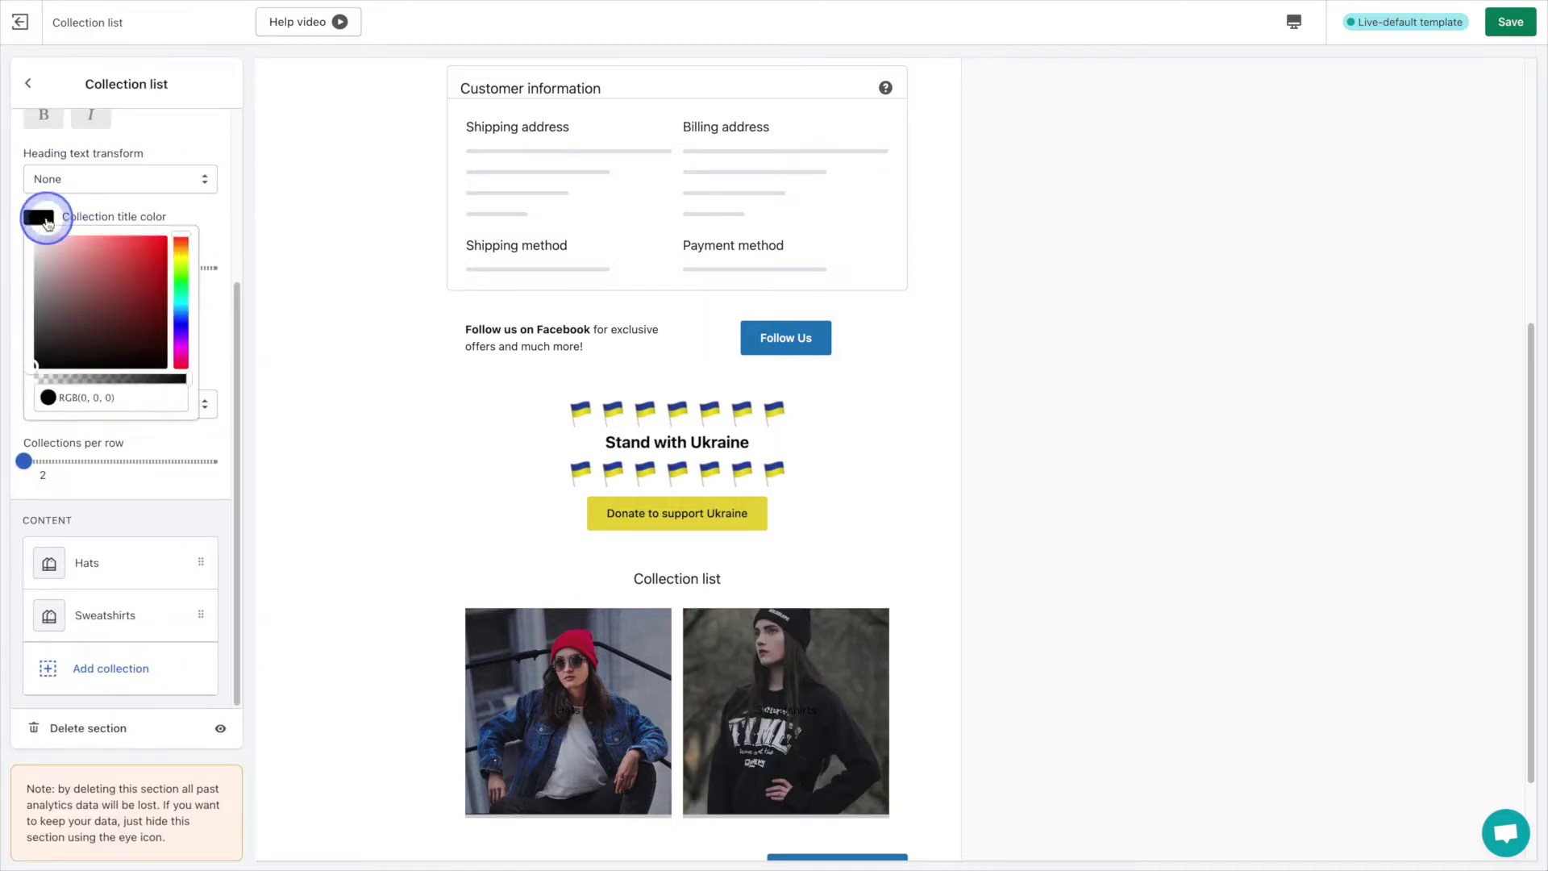
click(60, 326)
drag(61, 326, 26, 232)
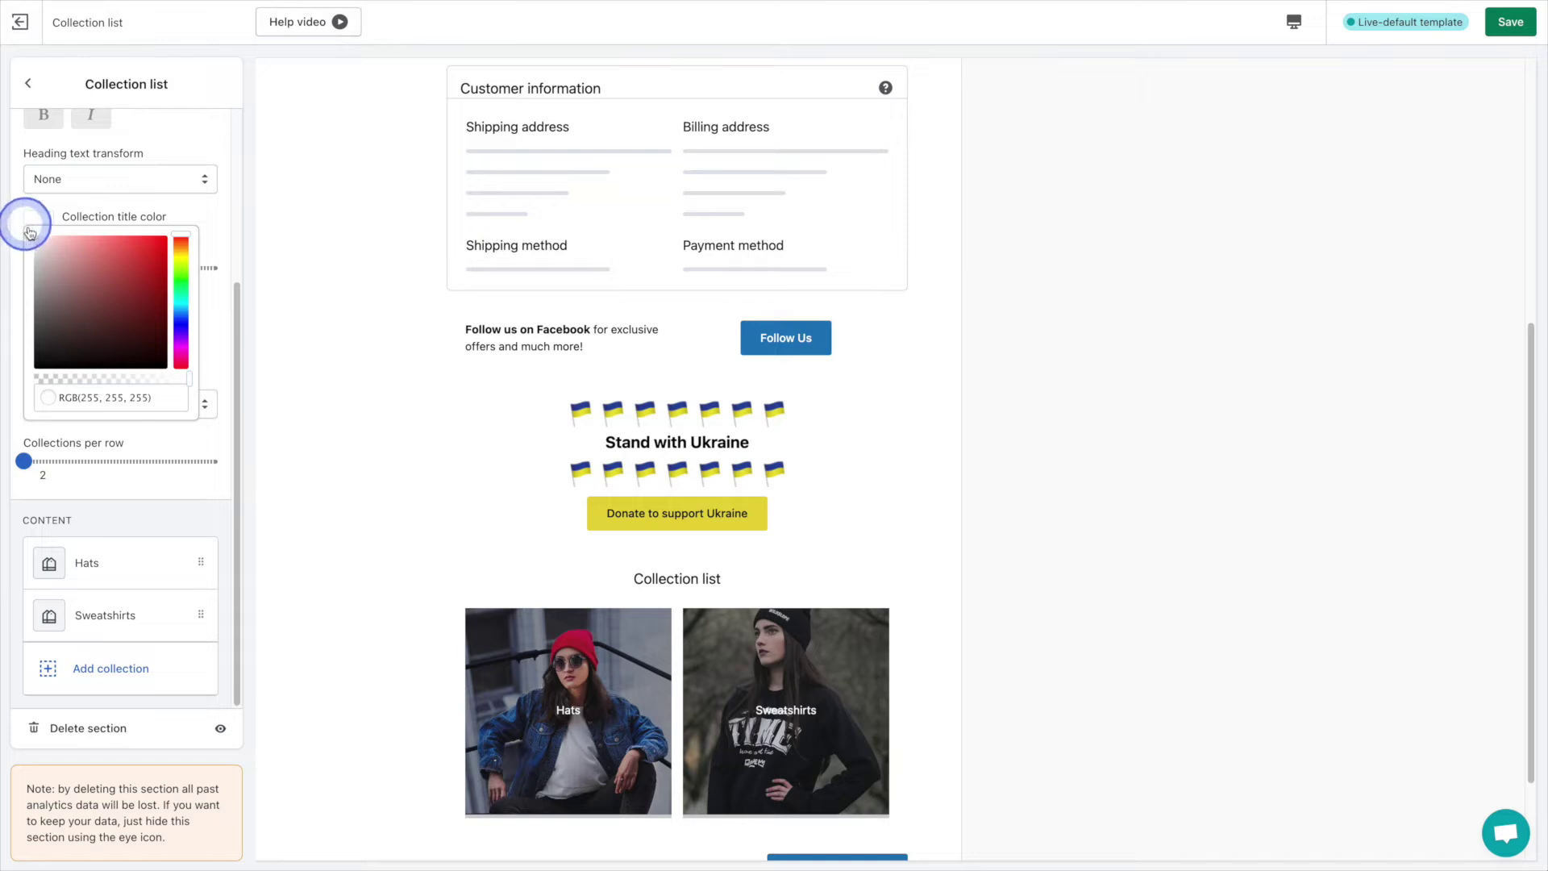
click(222, 244)
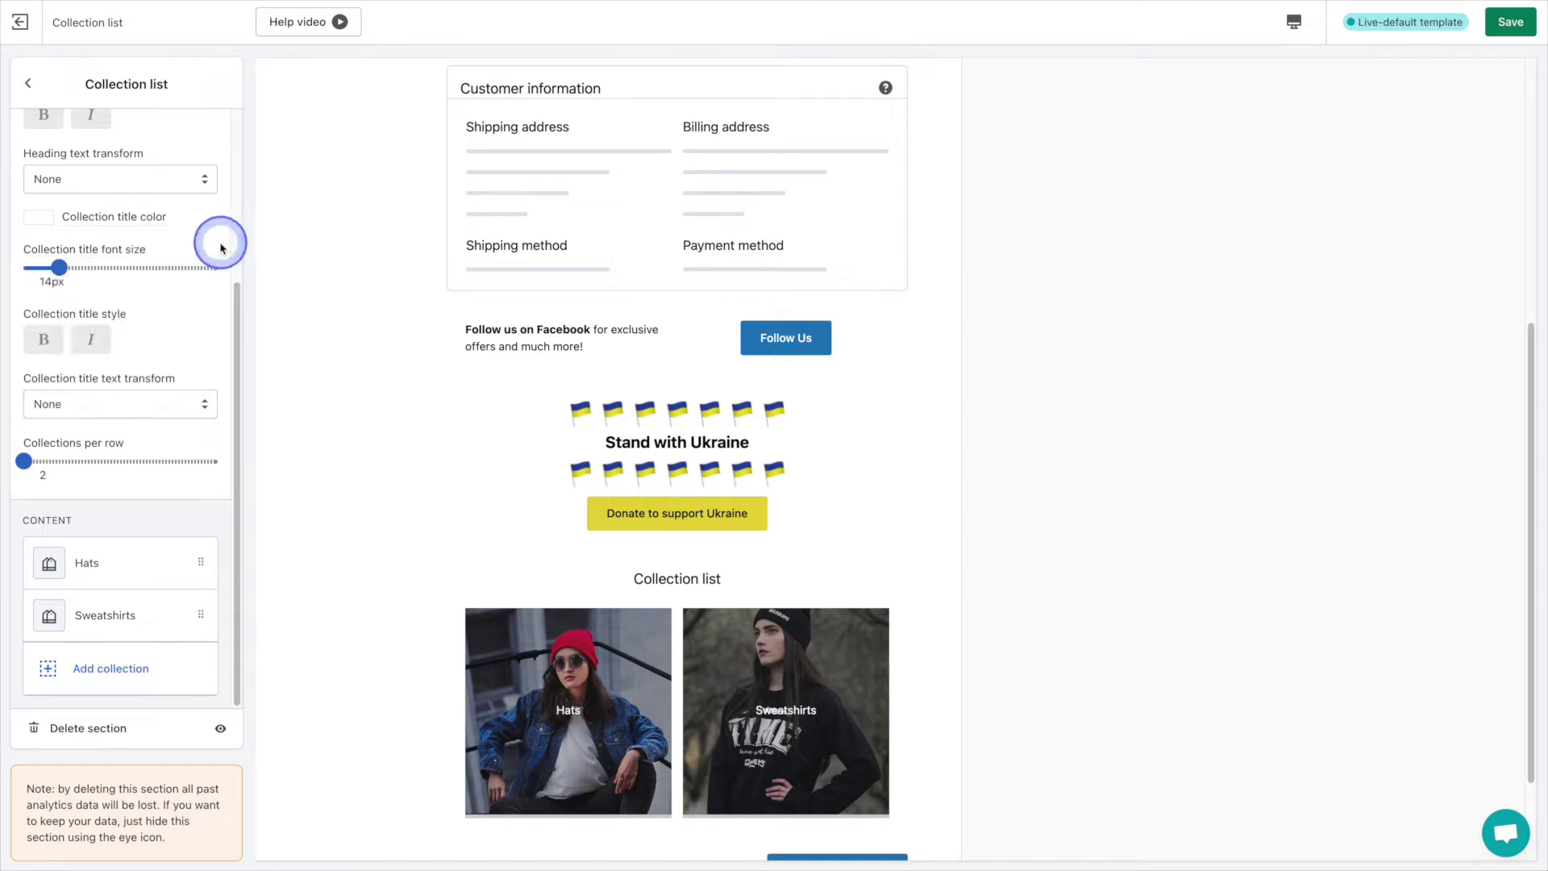
drag(68, 273, 103, 278)
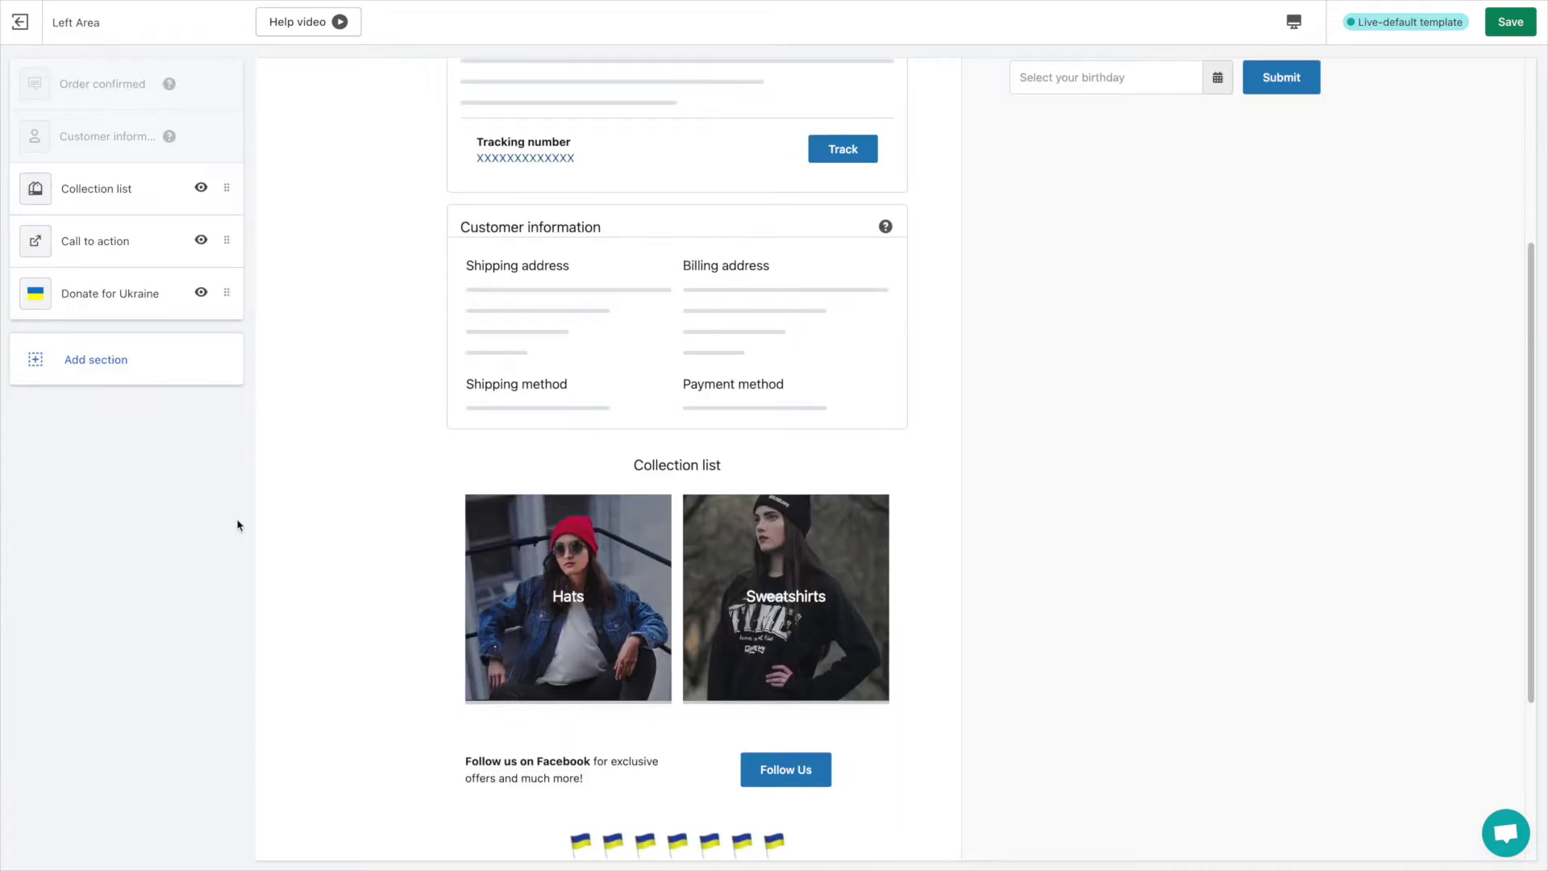
click(197, 352)
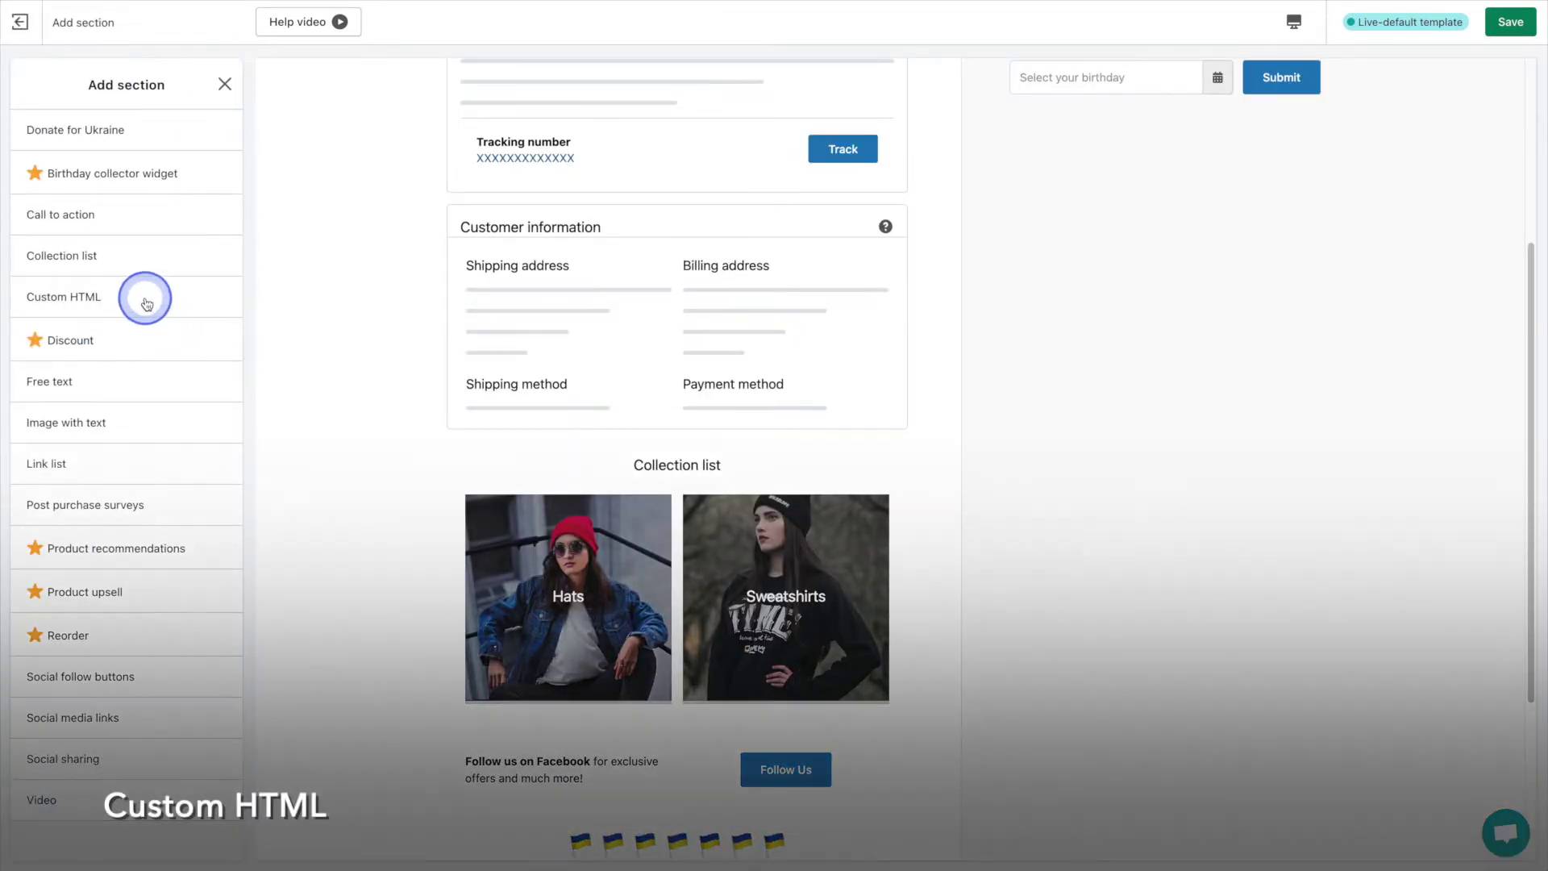
Add a Custom HTML section with the Giphy 'Thanks a bunch!' GIF embed code in place of the sample HTML
mouse_move(149, 299)
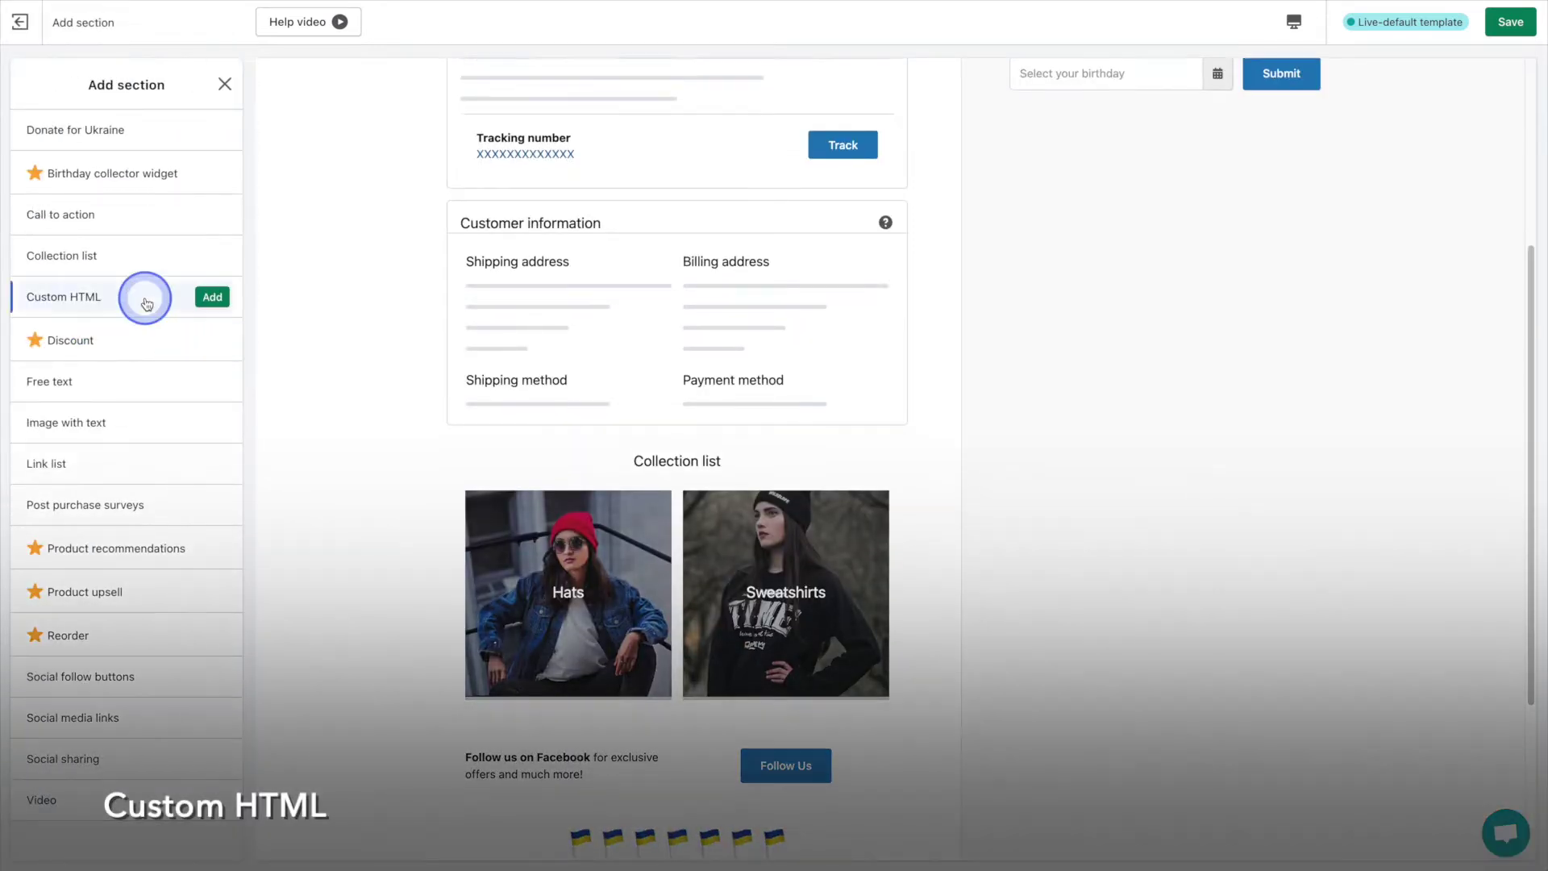
click(202, 300)
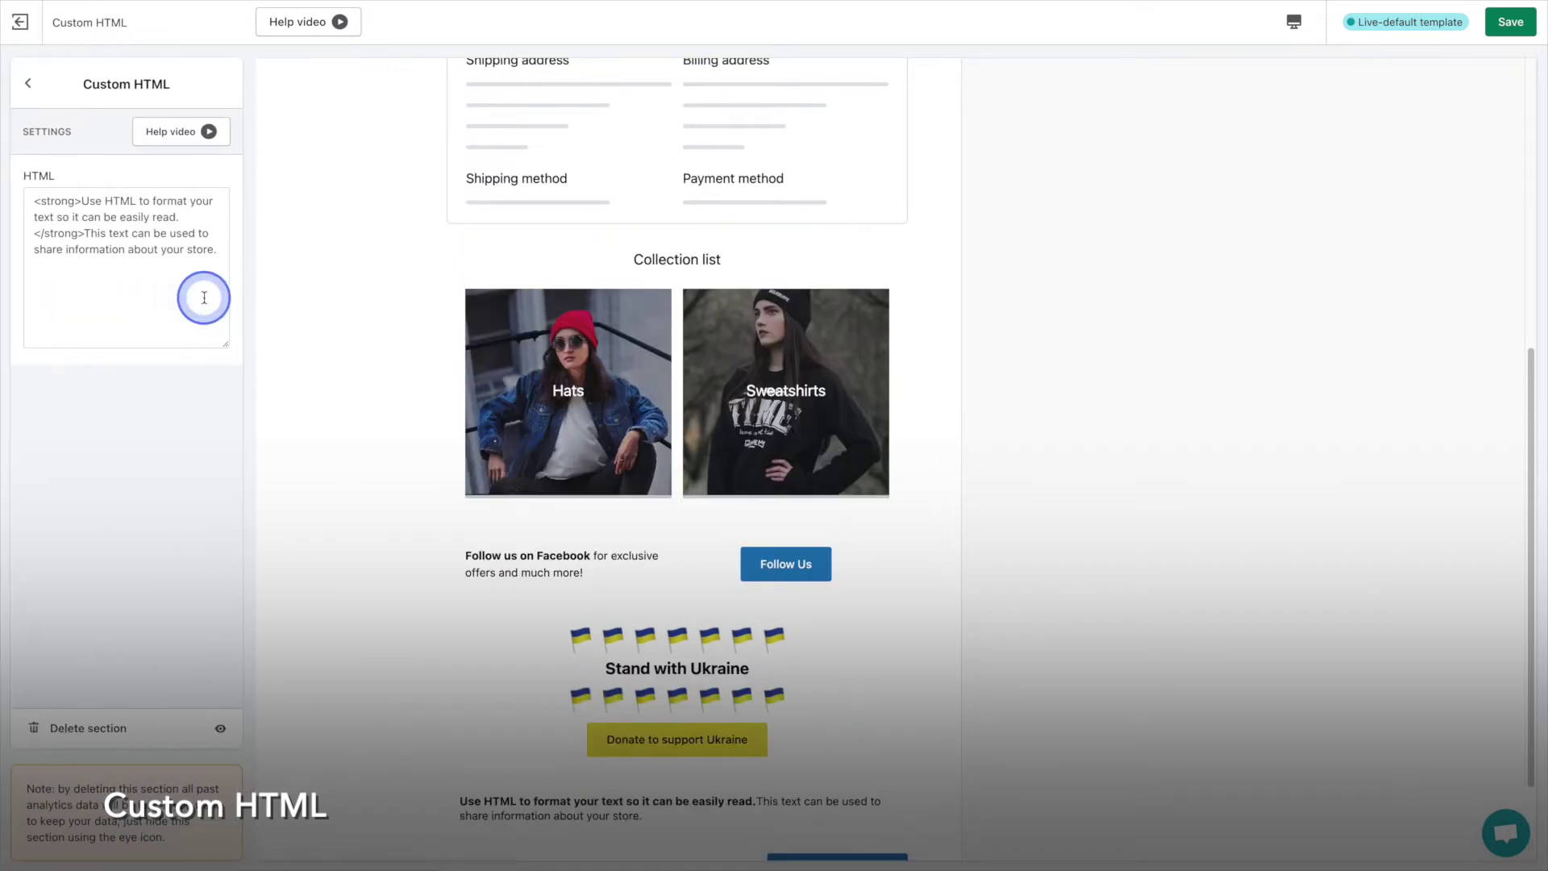
click(167, 252)
triple_click(167, 251)
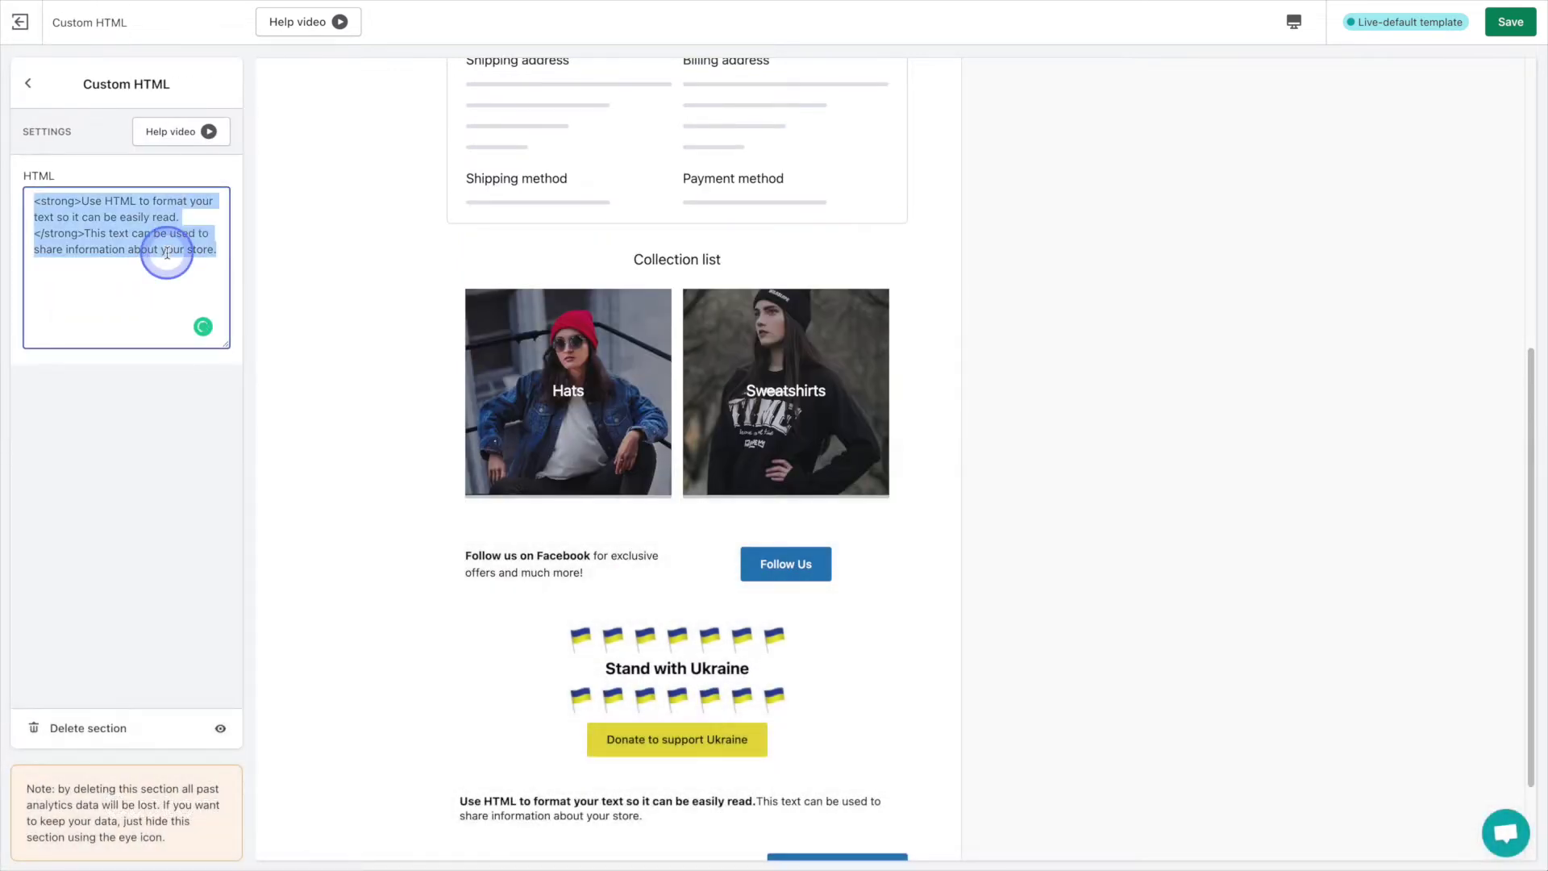
key(BackSpace)
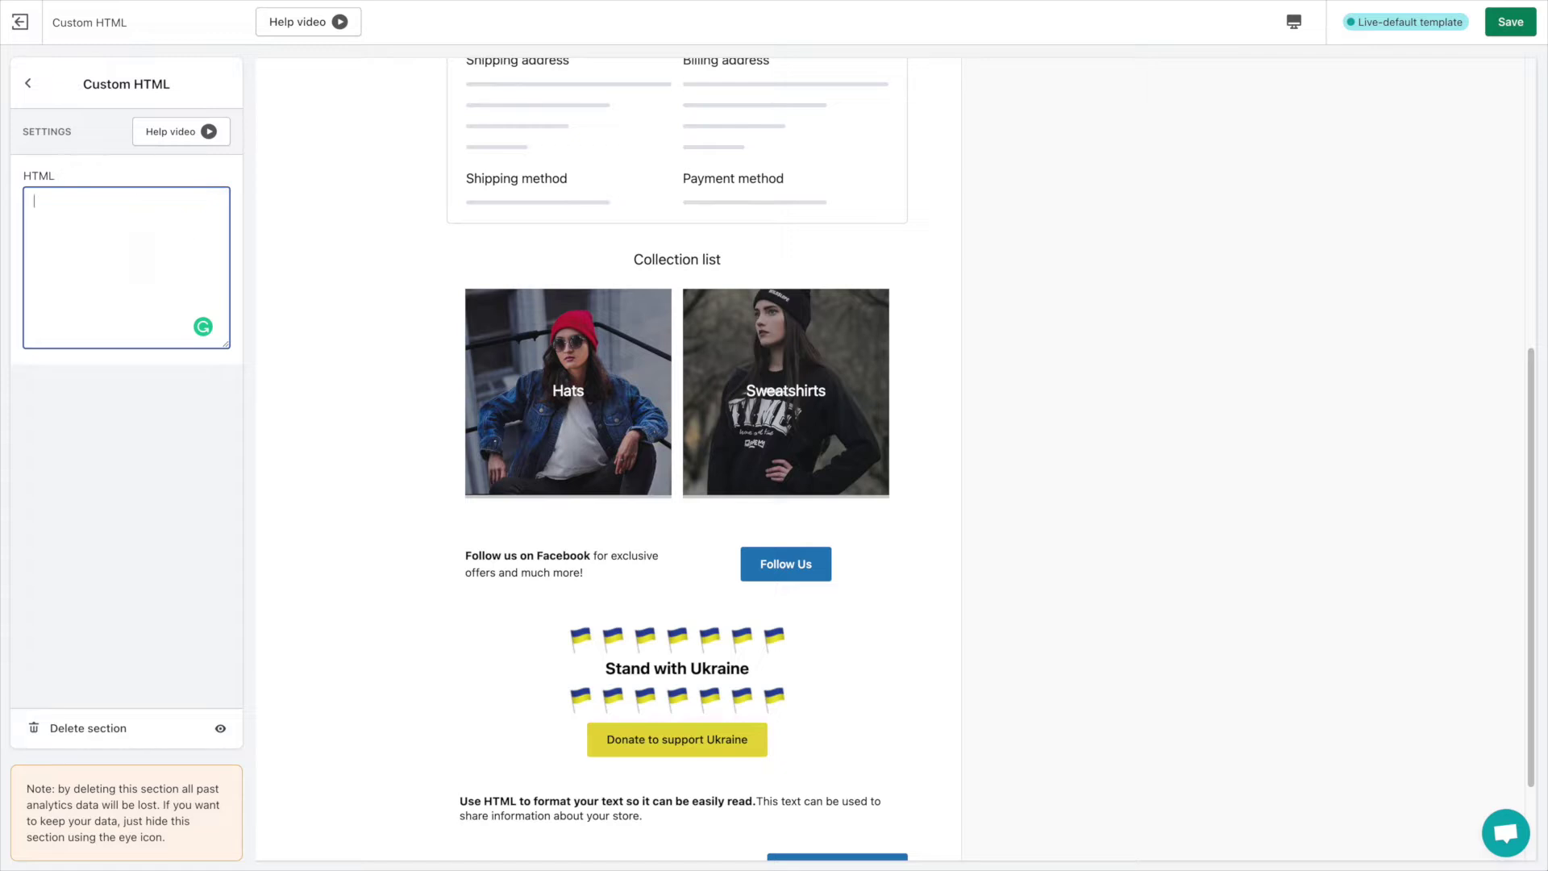
text(<iframe src="https://giphy.com/embed/xUPGcxpCV81ebKh7Vu" width="480" height="320" frameBorder="0" class="giphy-embed" allowFullScreen></iframe><p><a href="https://giphy.com/gifs/studiosoriginals-xUPGcxpCV81ebKh7Vu">via GIPHY</a></p>)
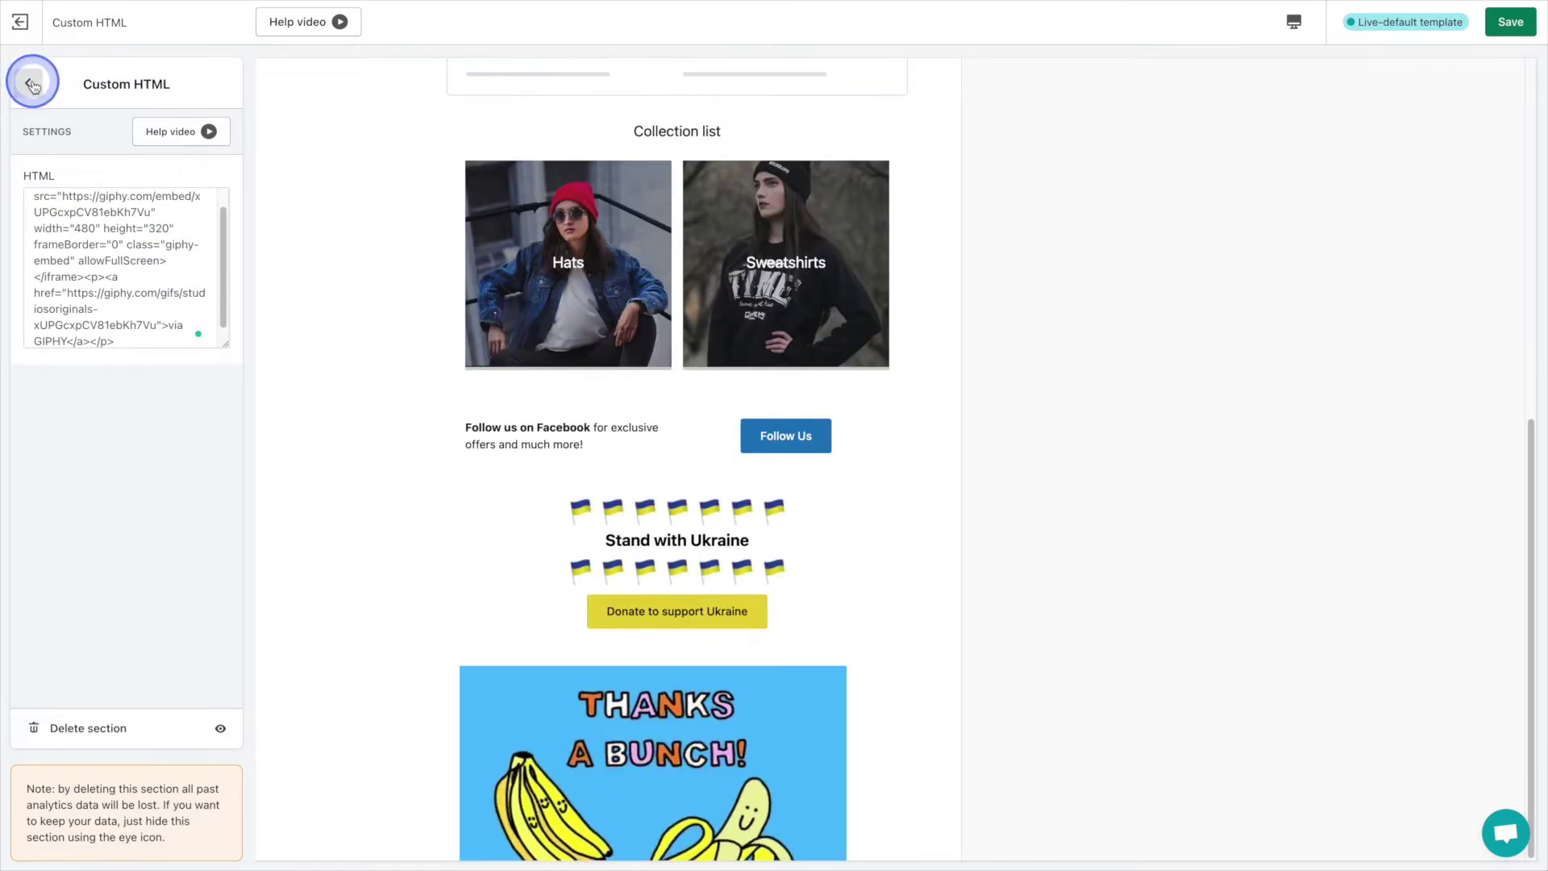
Move the Facebook call to action below Donate for Ukraine
click(32, 84)
drag(226, 240, 229, 292)
click(183, 399)
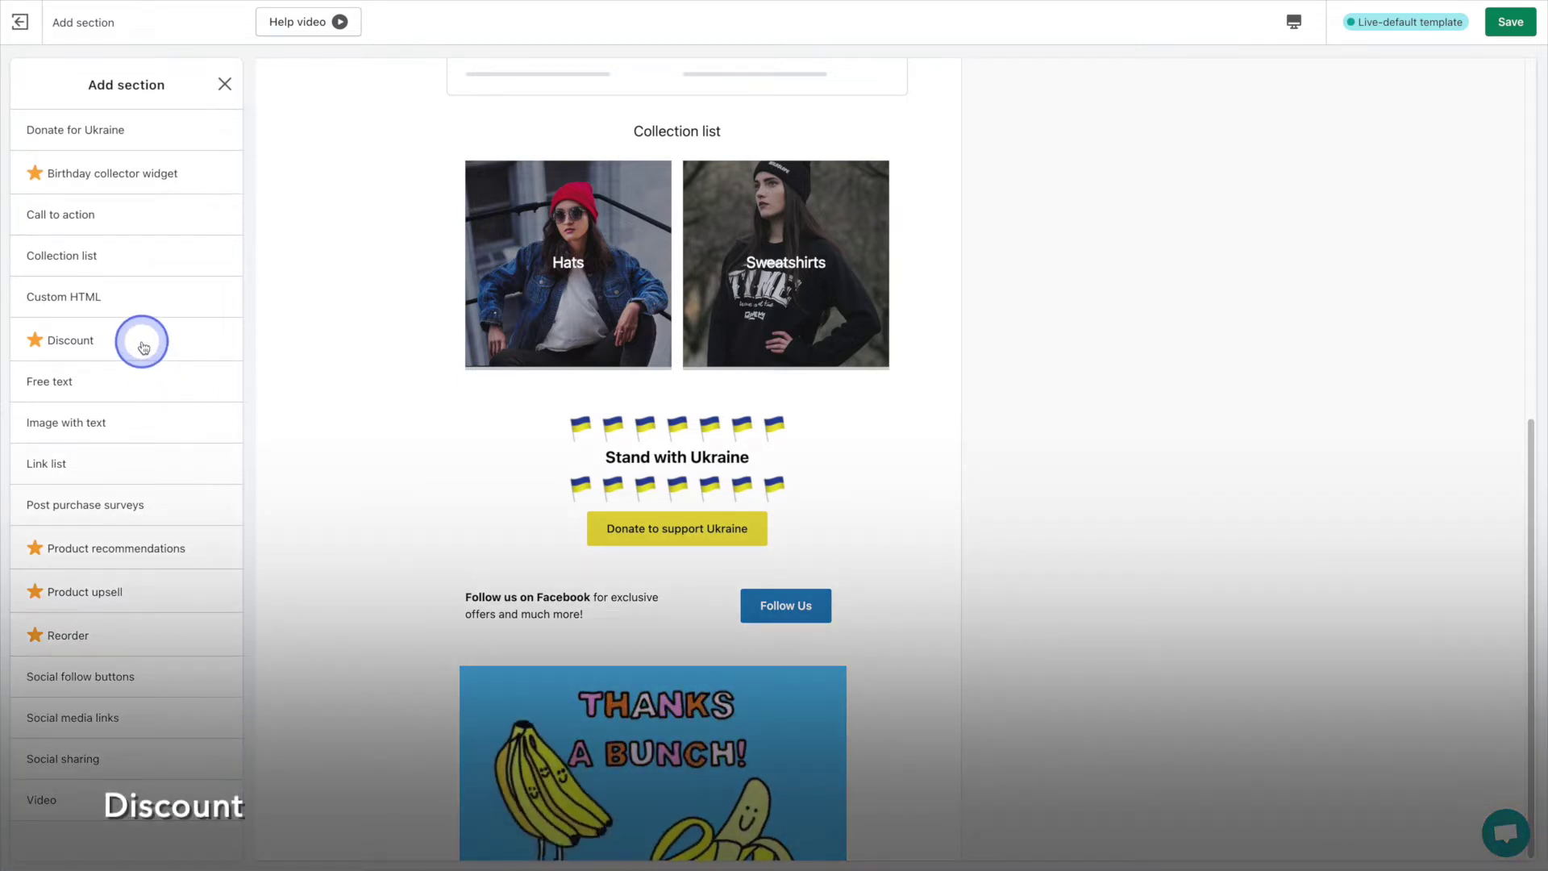
mouse_move(37, 345)
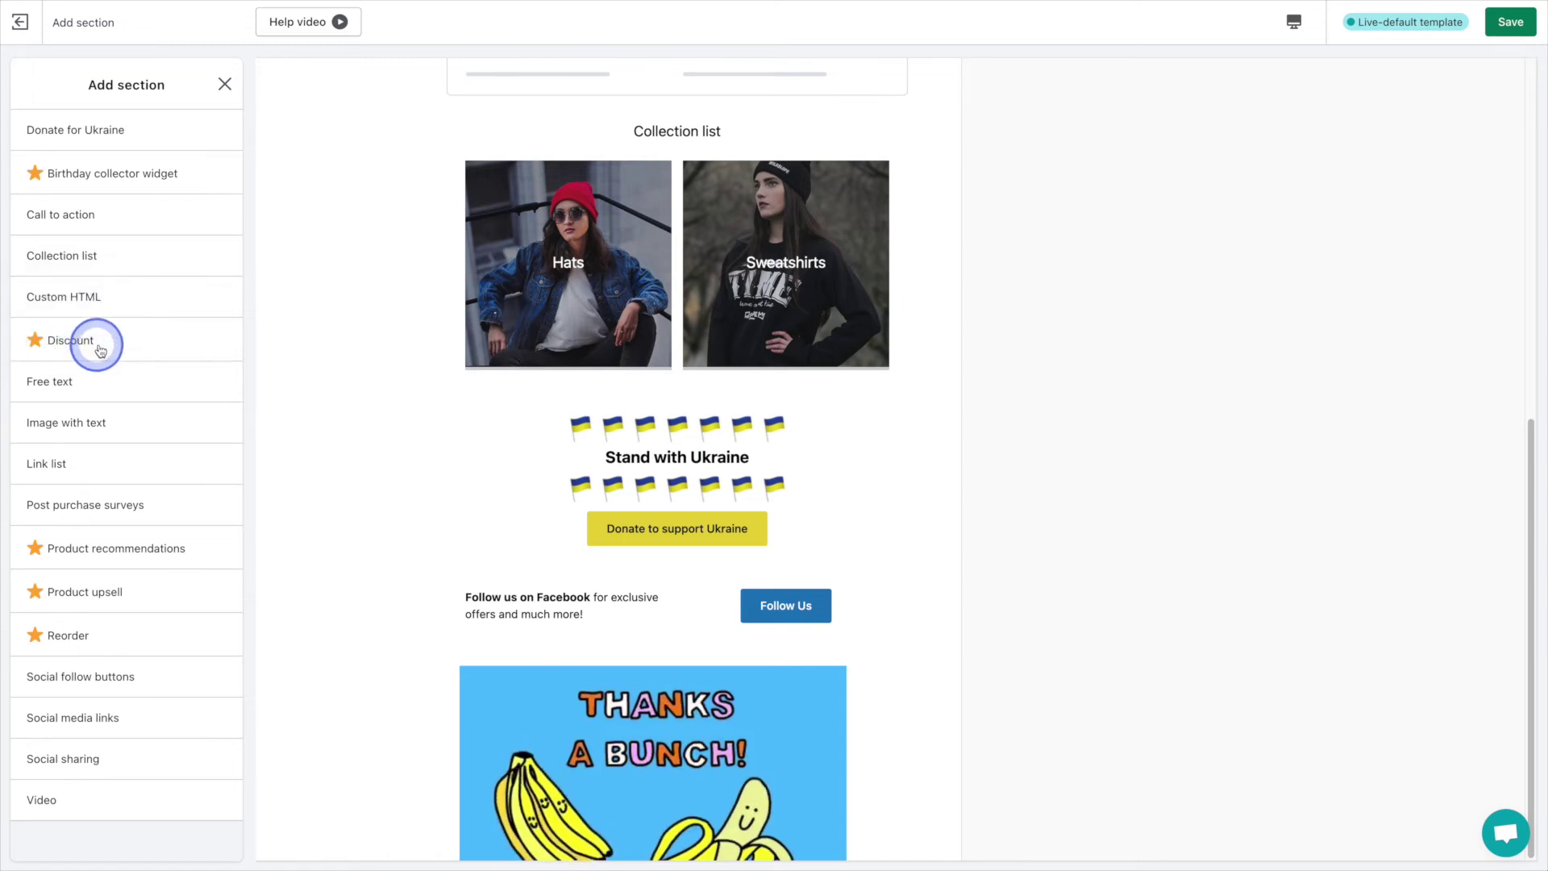
Add a 10% off Discount section with code SAVE10 and move it to the top of the page
mouse_move(153, 346)
click(213, 343)
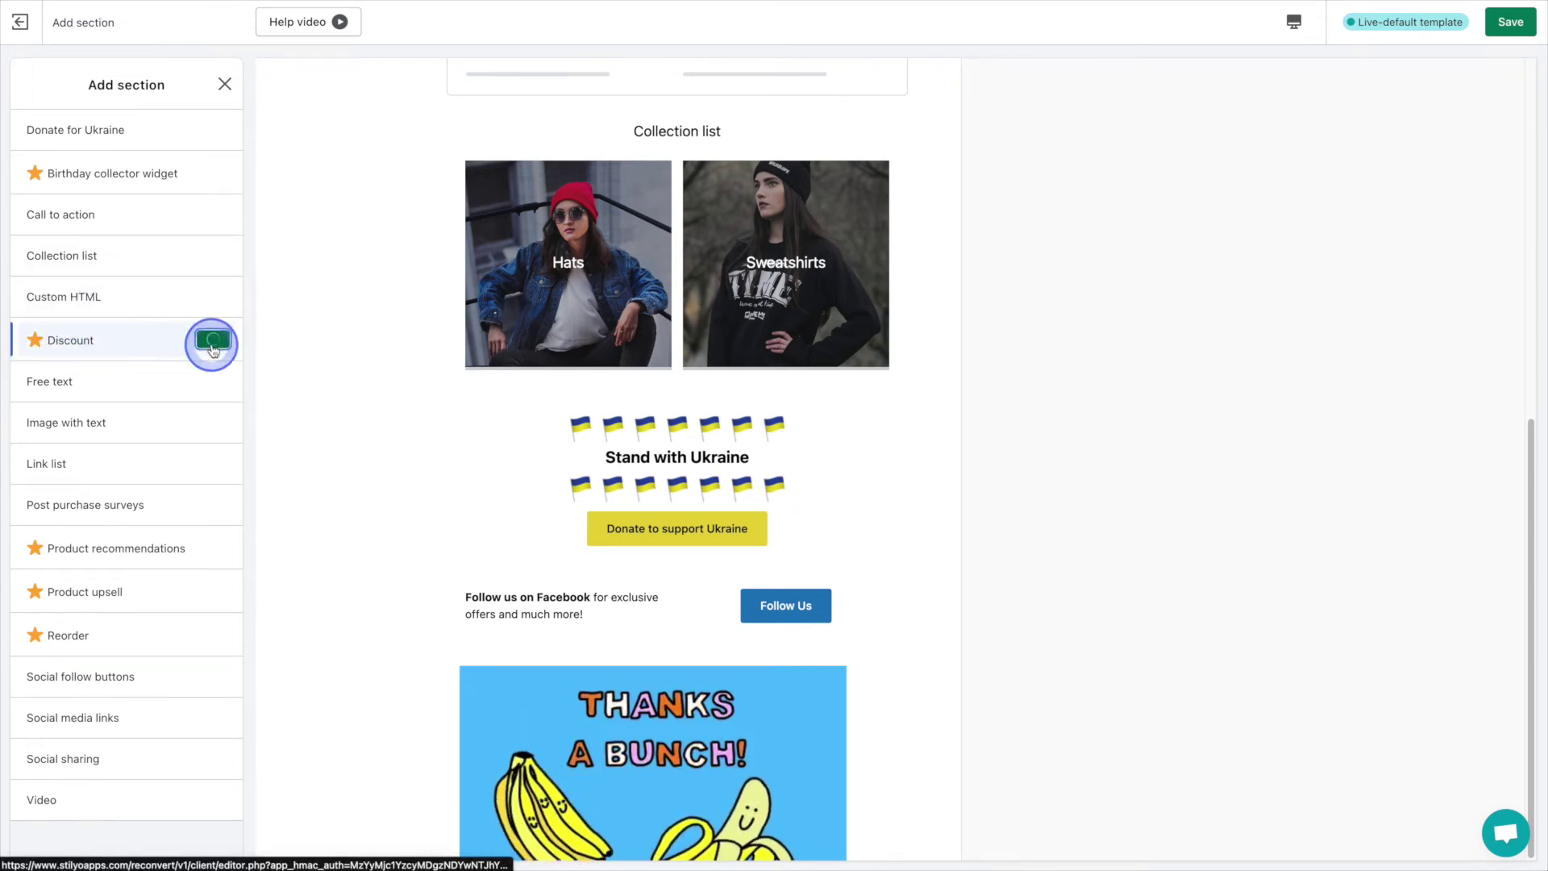
scroll(162, 403, down, 5)
double_click(138, 518)
text(SAV)
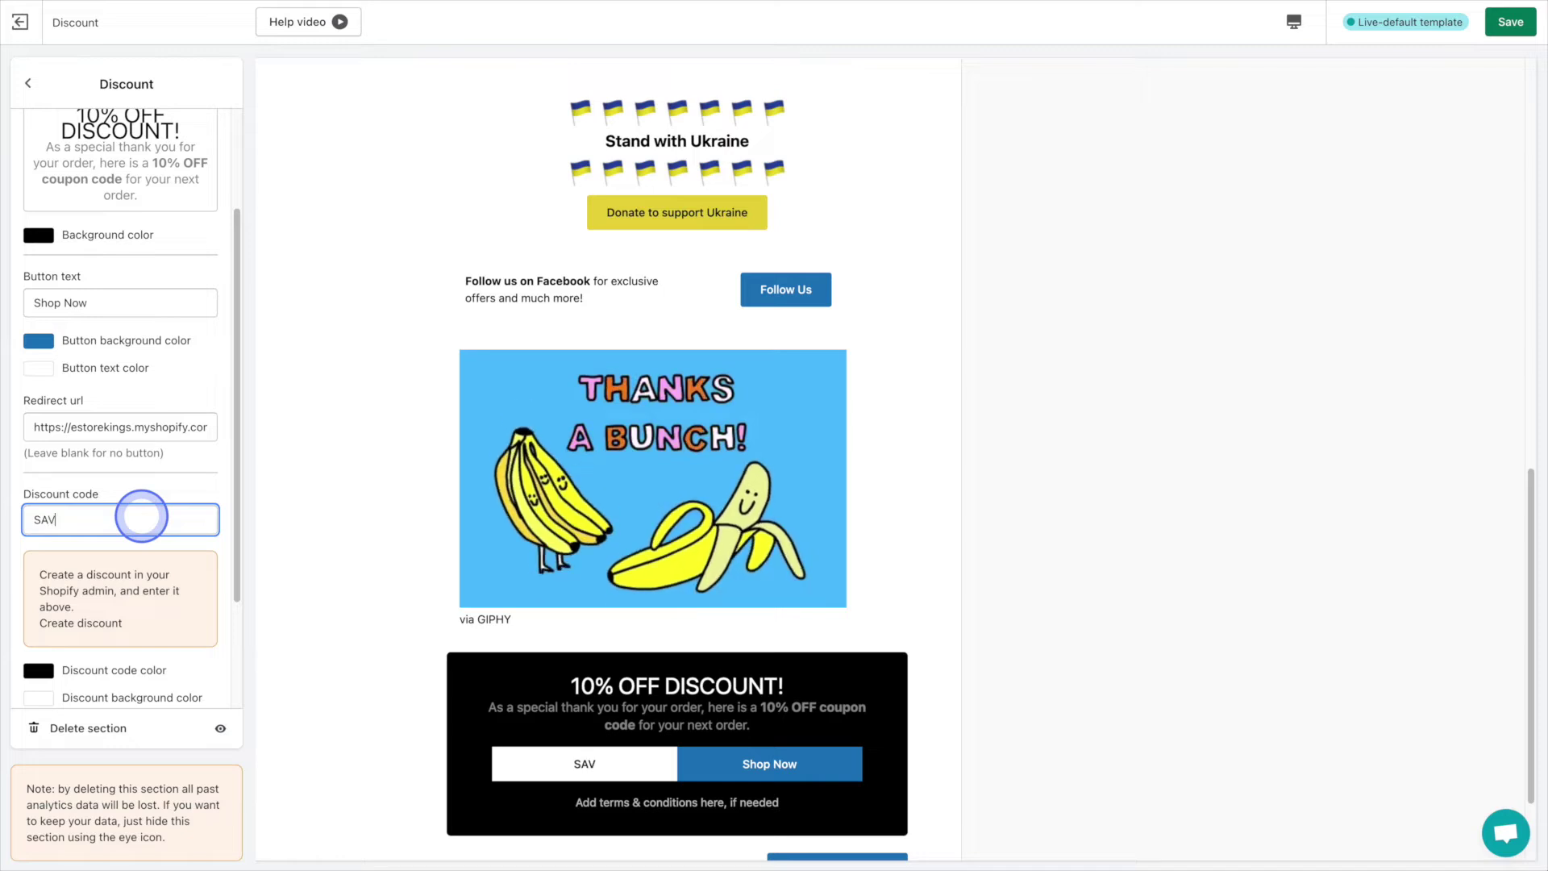
text(E10)
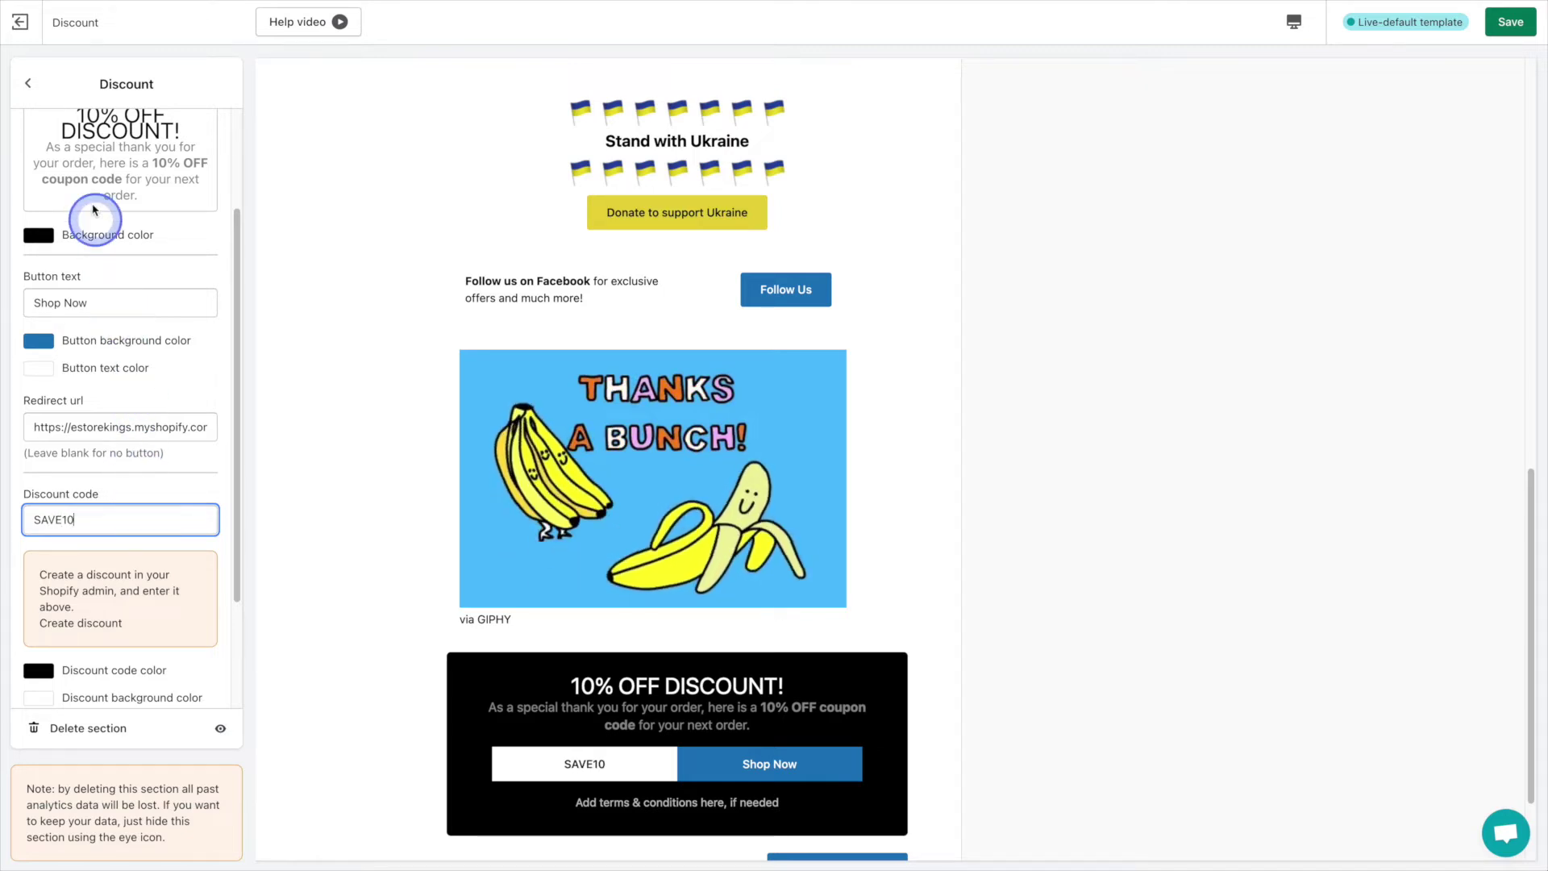
click(28, 82)
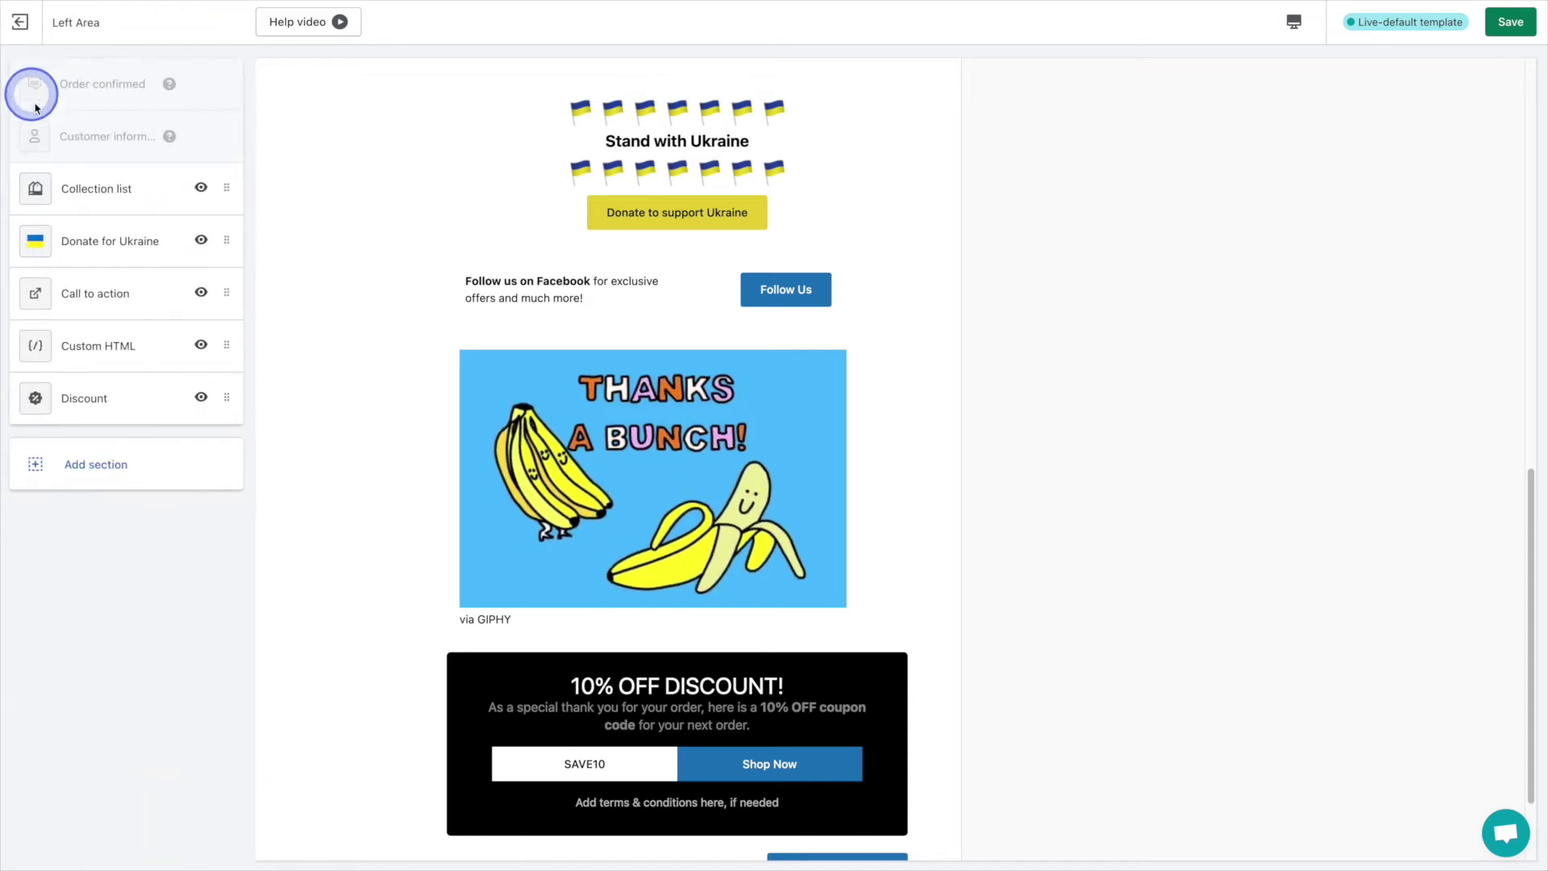
drag(221, 394, 222, 74)
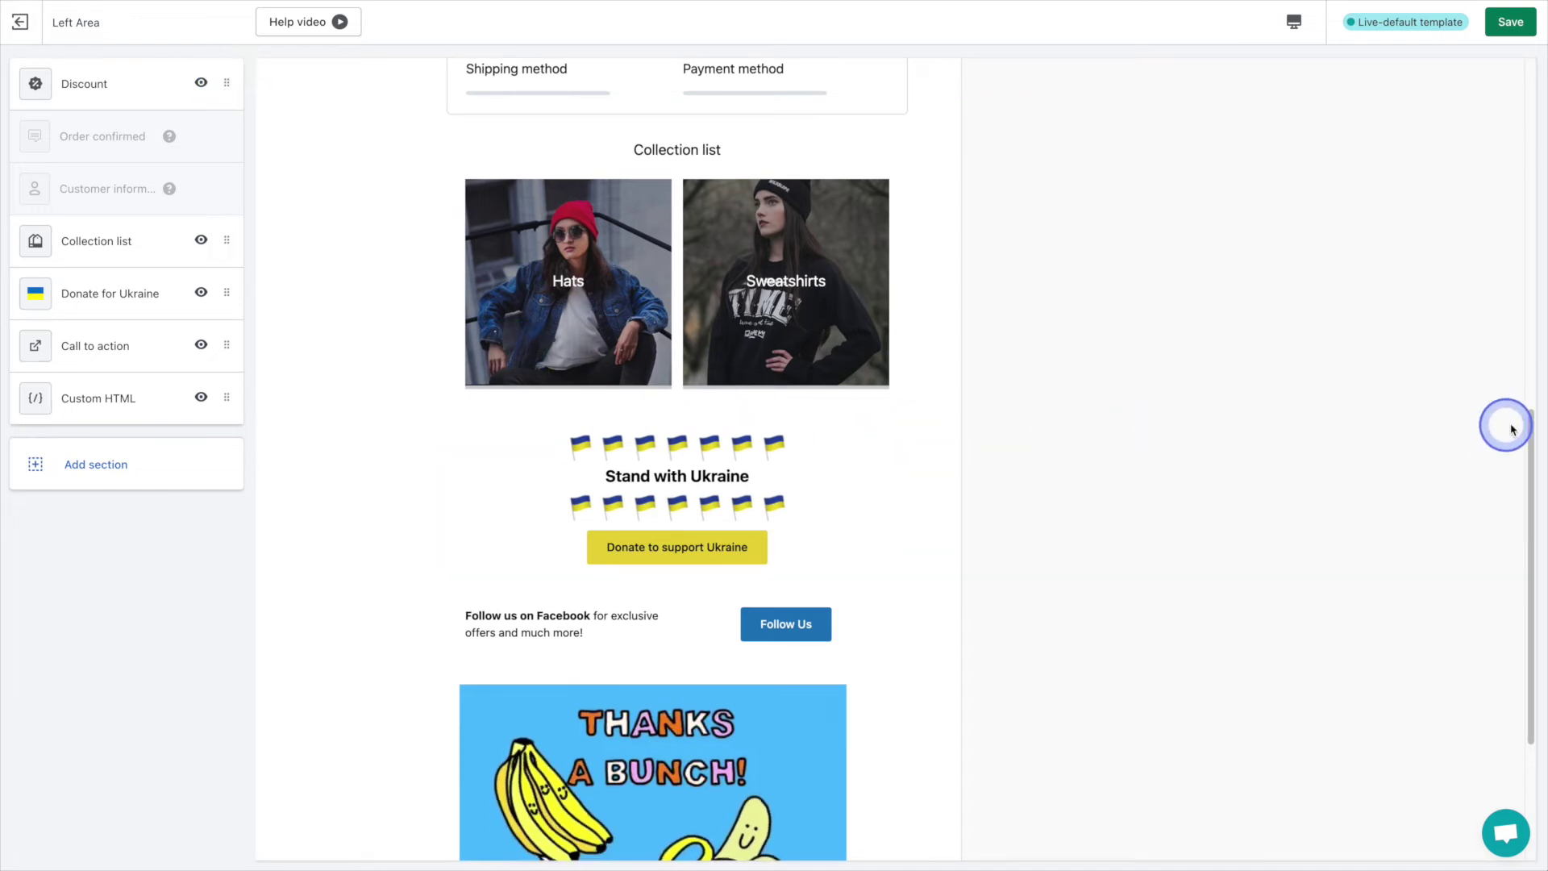
drag(1512, 427, 1458, 72)
Add a Free text section reading 'We accept refunds for up to 30 days and in-store credits for up to 60 days.'
click(169, 454)
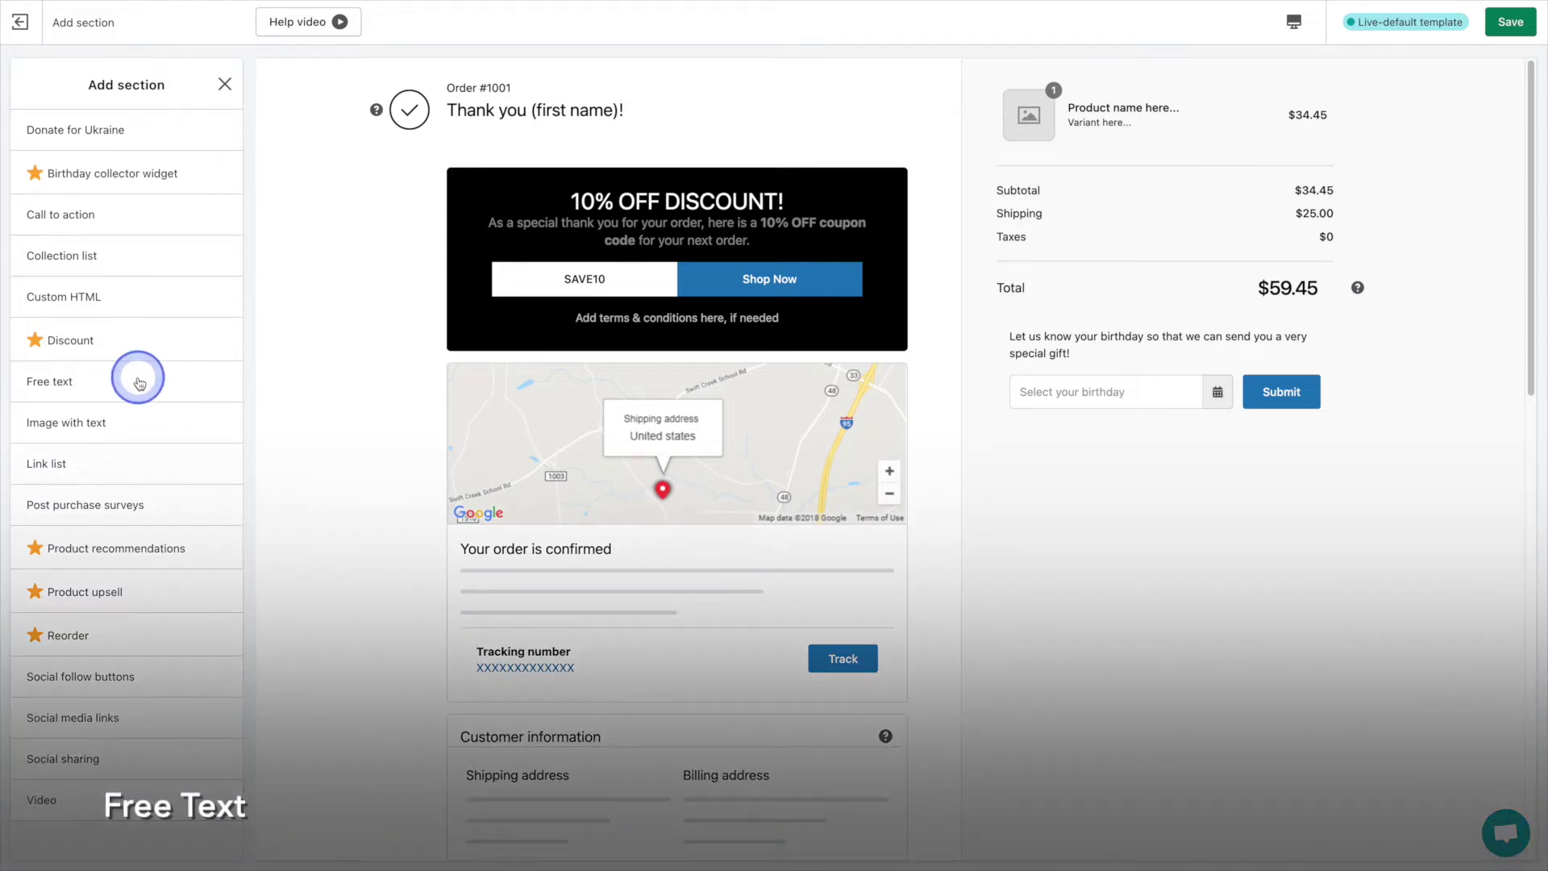
mouse_move(138, 384)
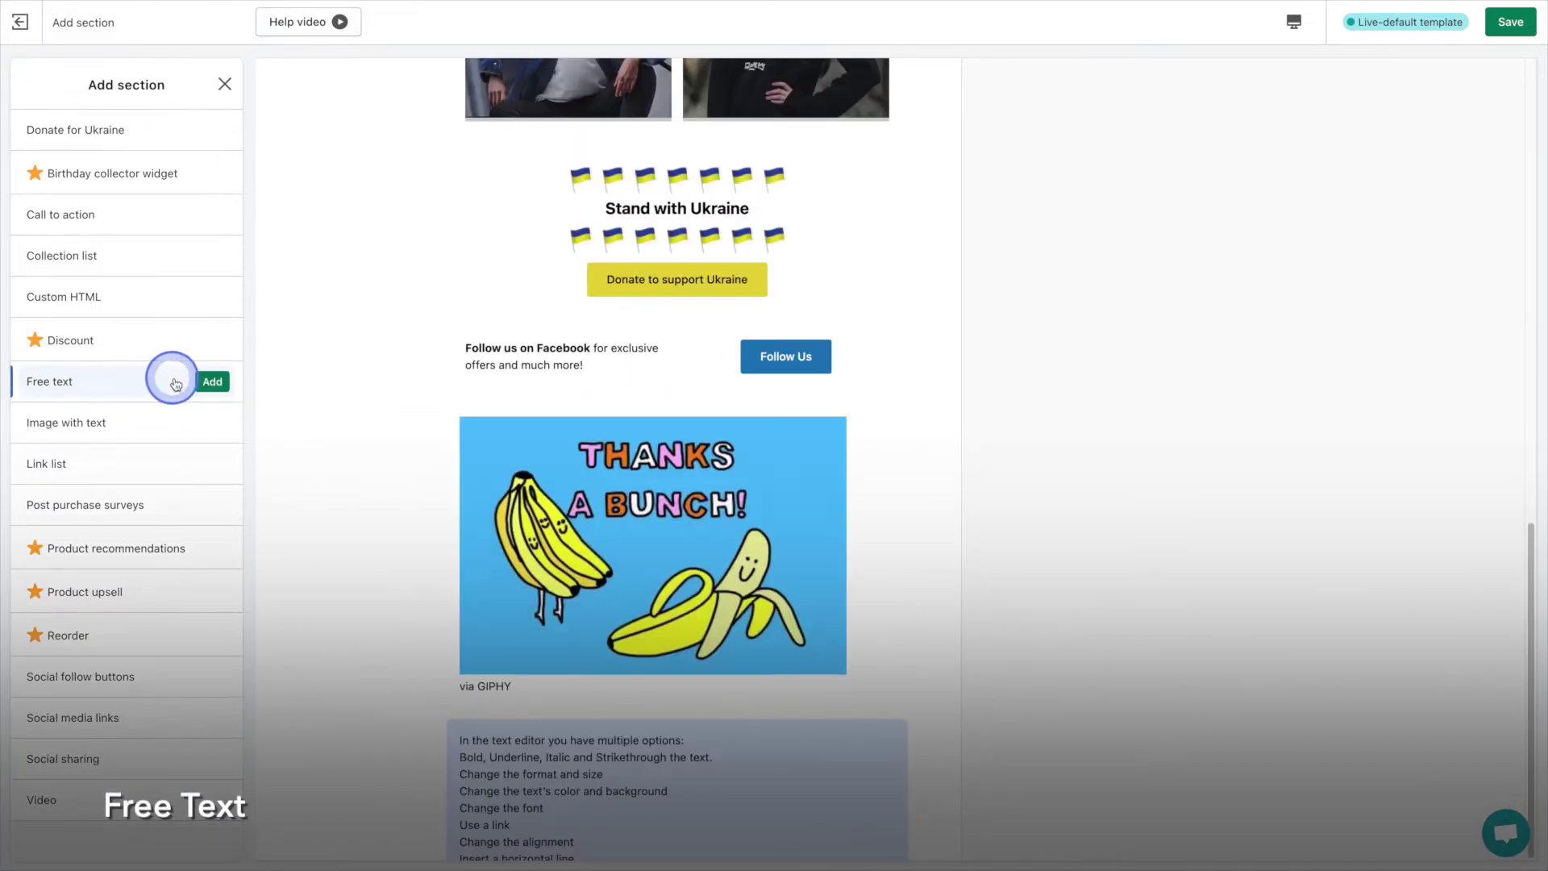
click(204, 384)
click(156, 355)
key(ctrl+a)
text(We )
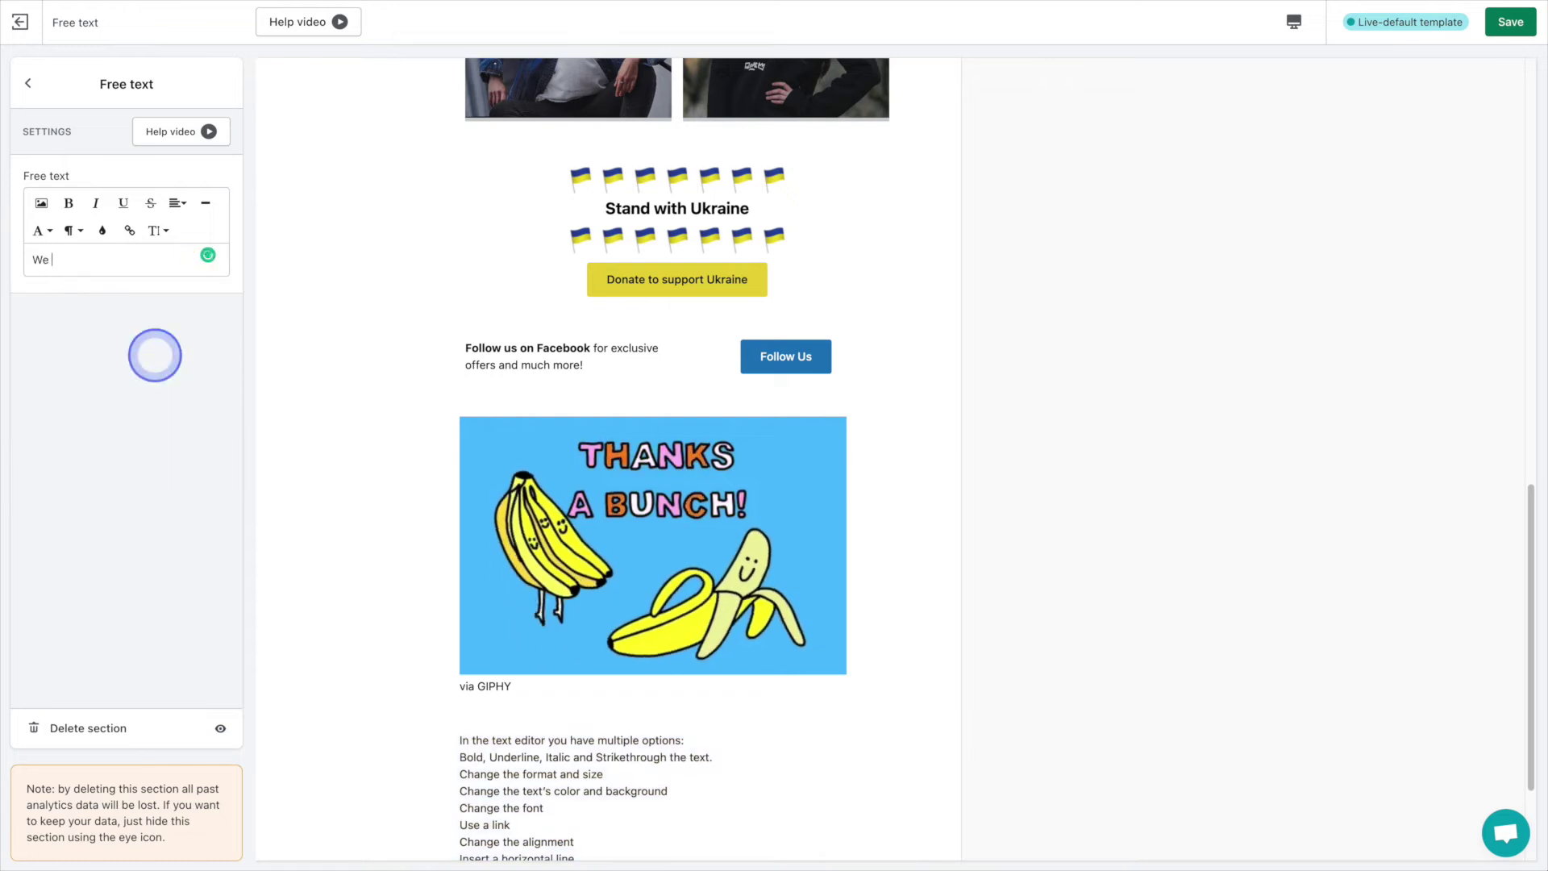
text(accept refunds for up to)
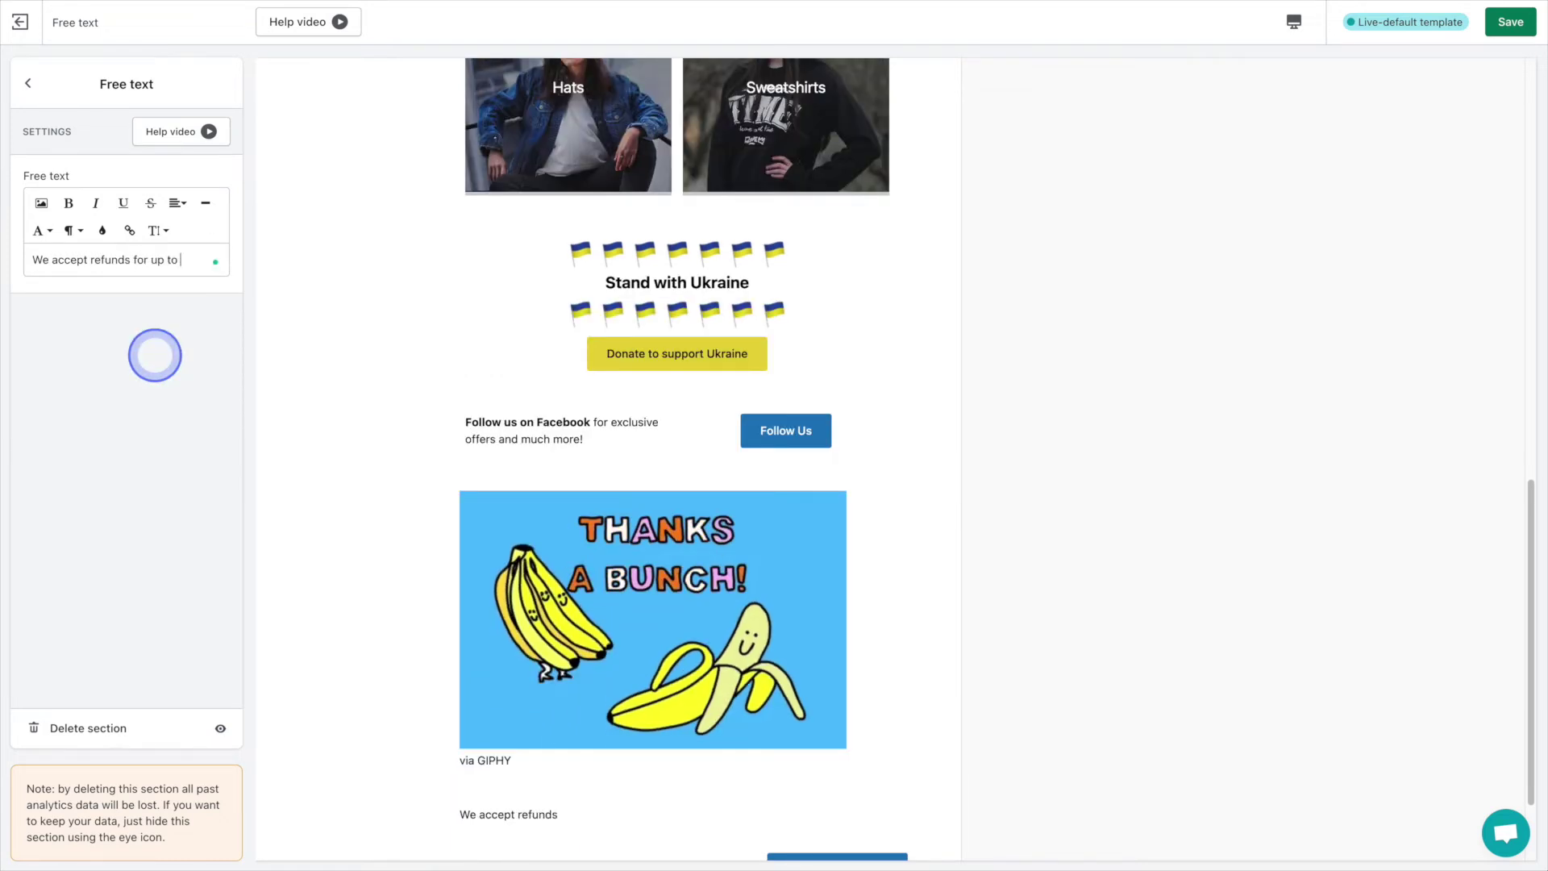
text( 30 days and in-store credits for up to)
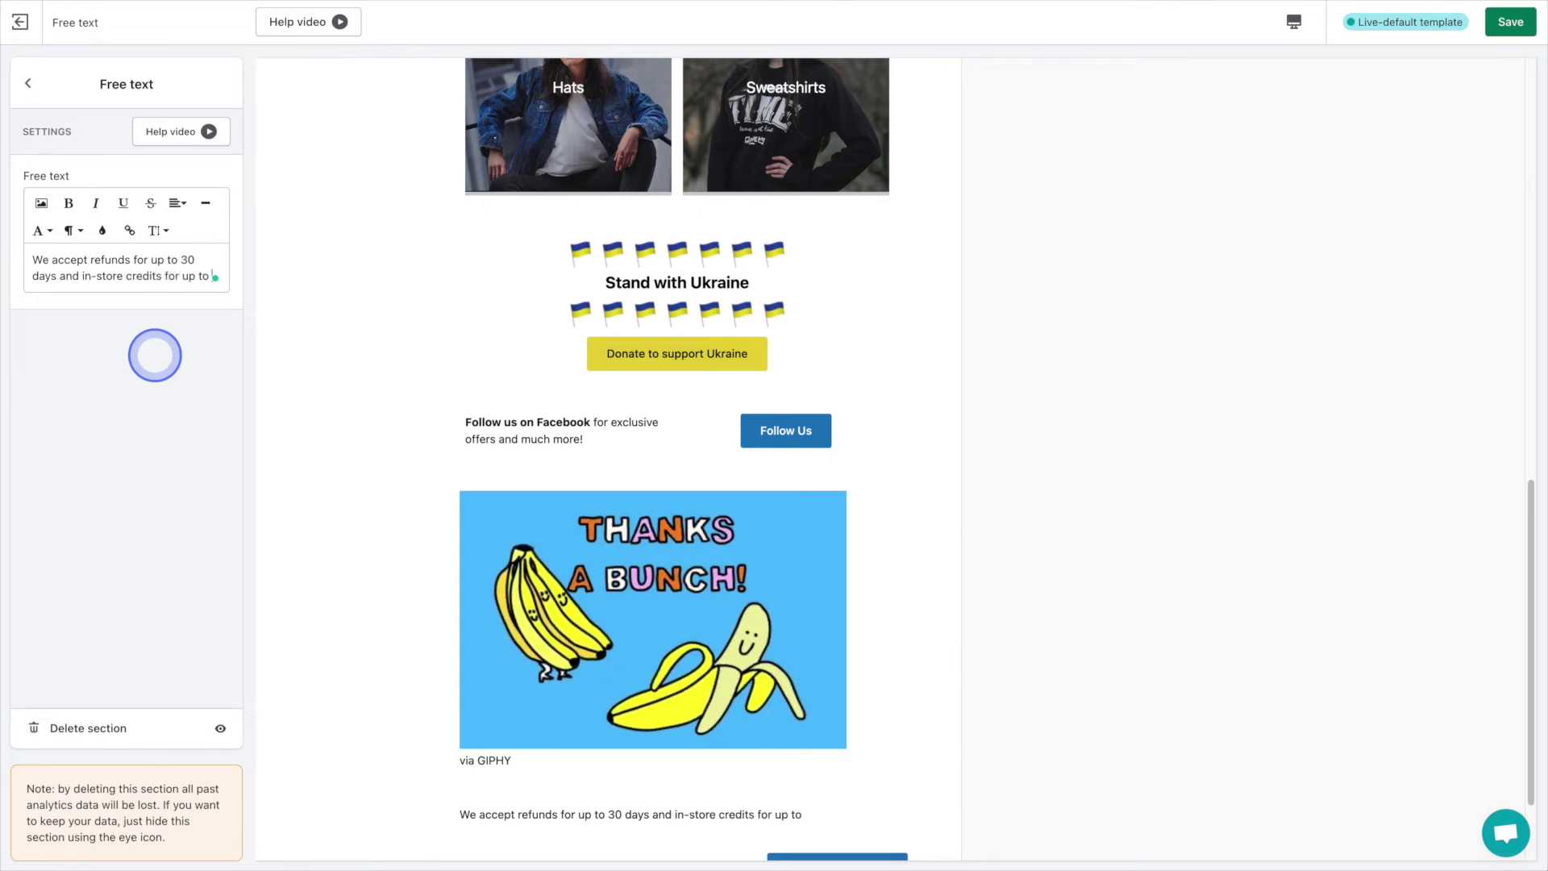
text( 60 days.)
Set the refund note in italics at a small font size
key(ctrl+a)
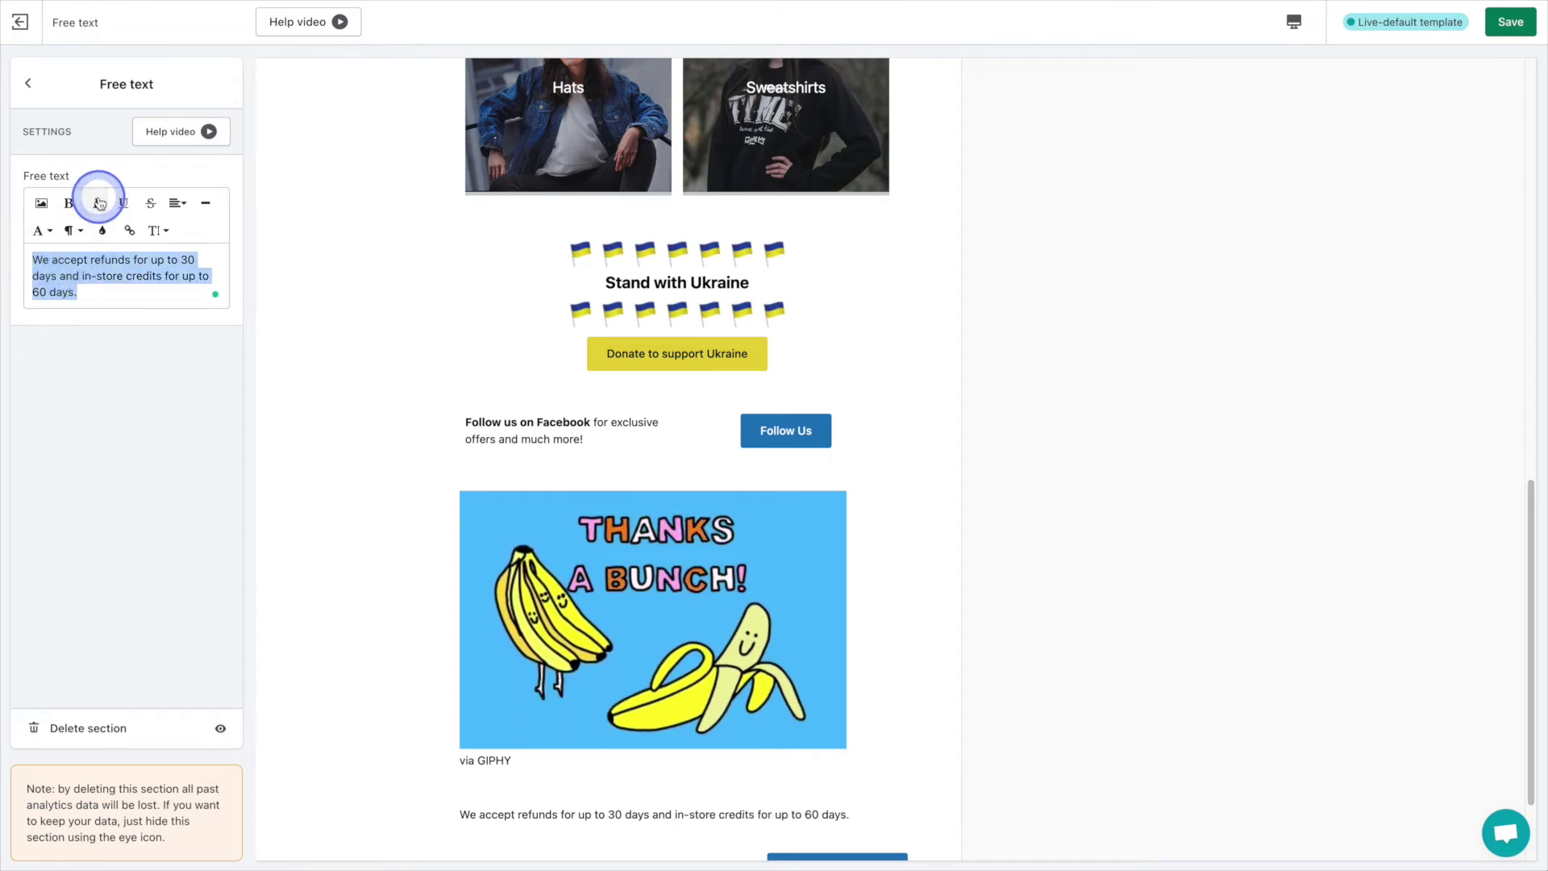
click(100, 203)
click(158, 231)
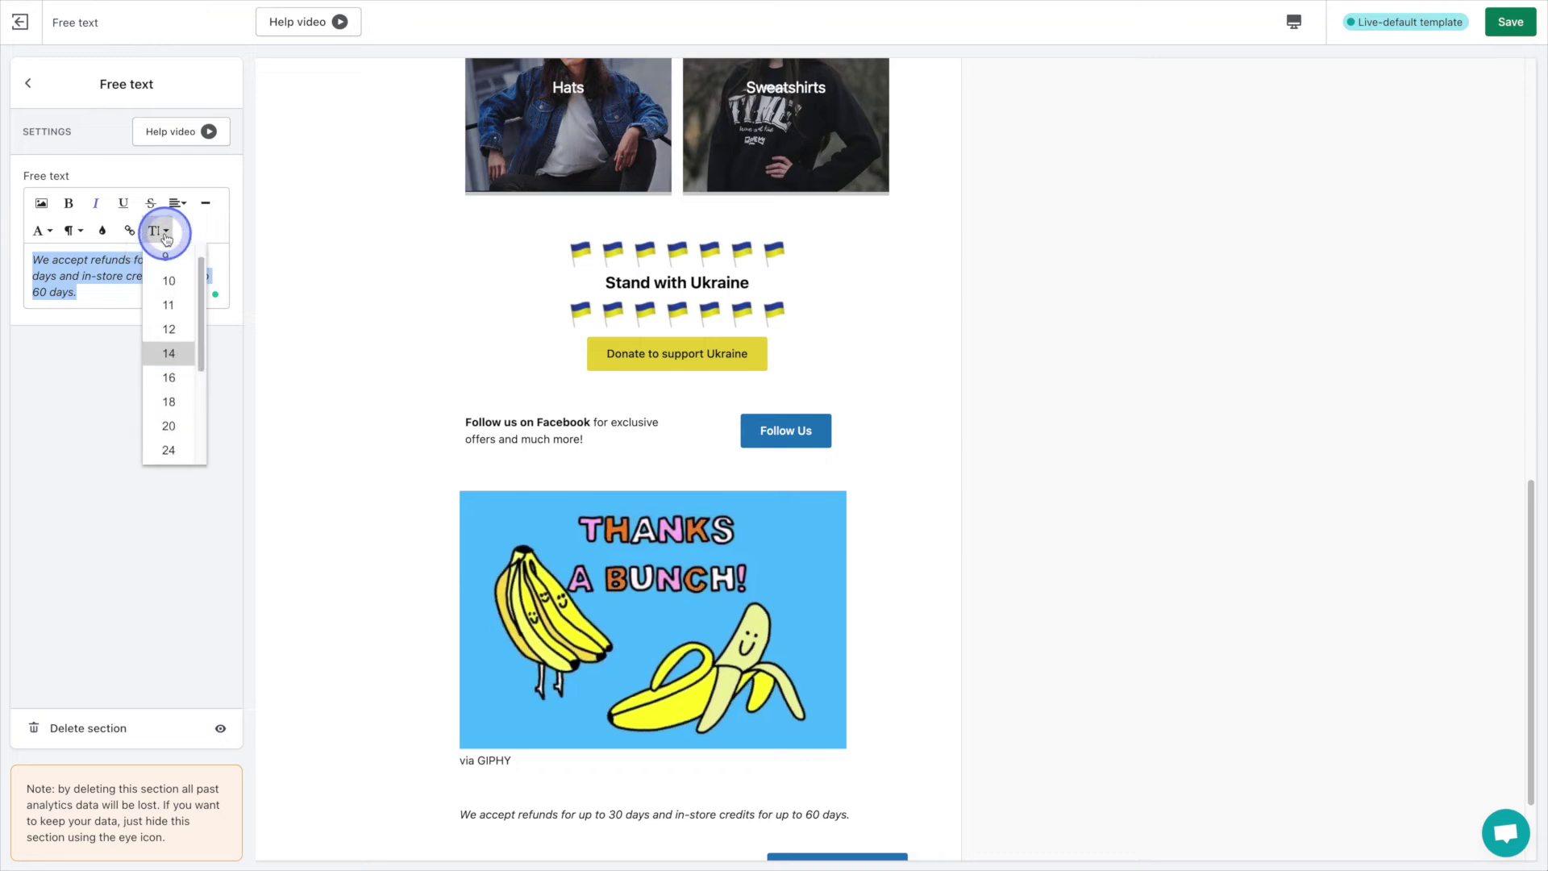
click(169, 282)
click(161, 231)
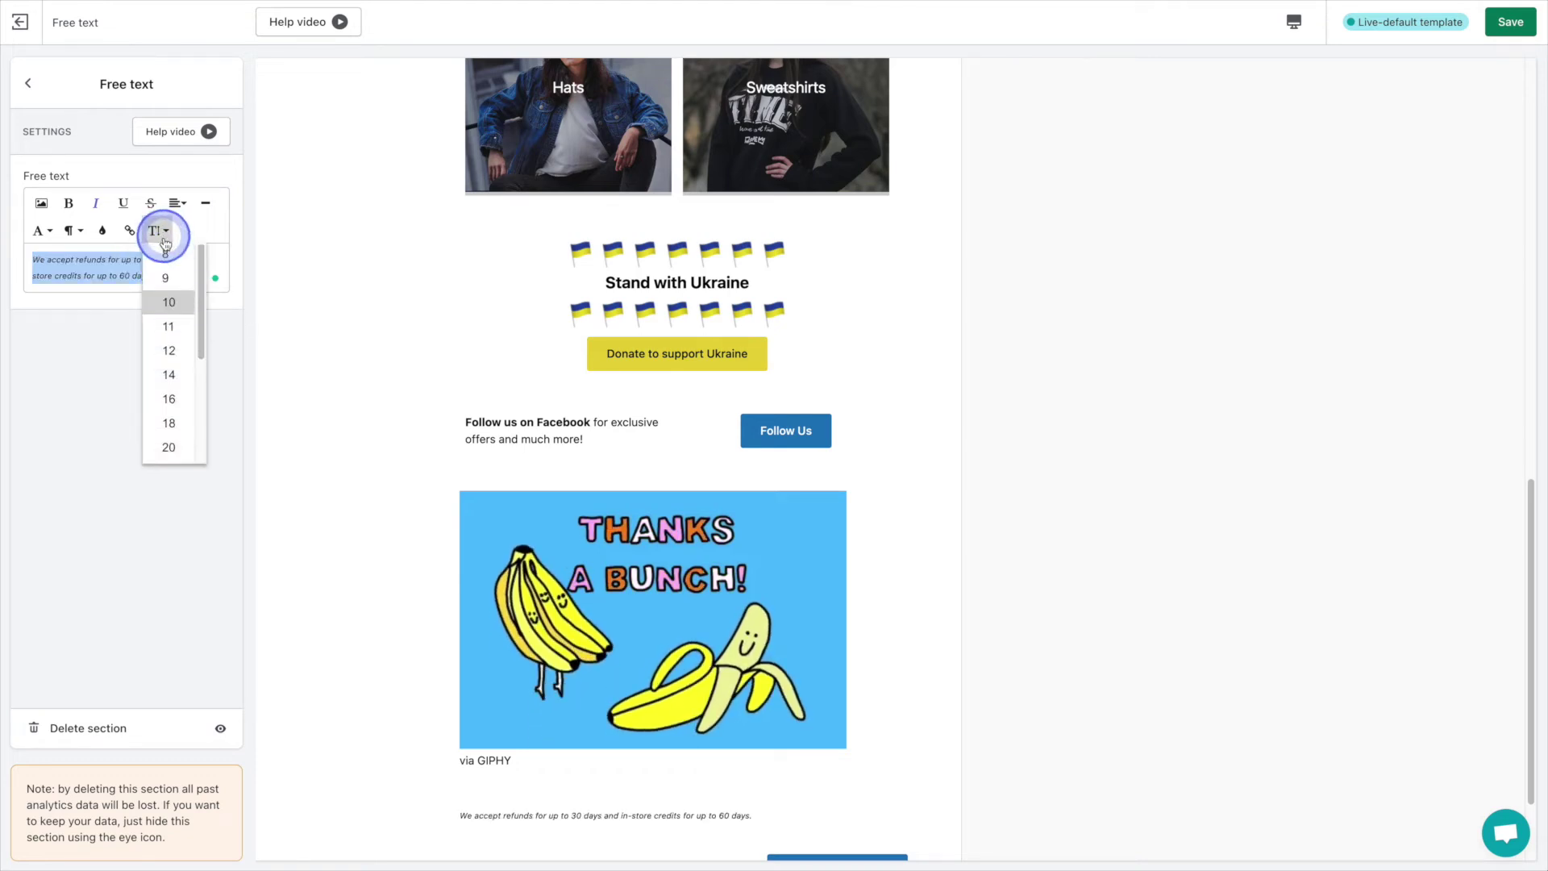
click(162, 326)
click(28, 83)
click(17, 22)
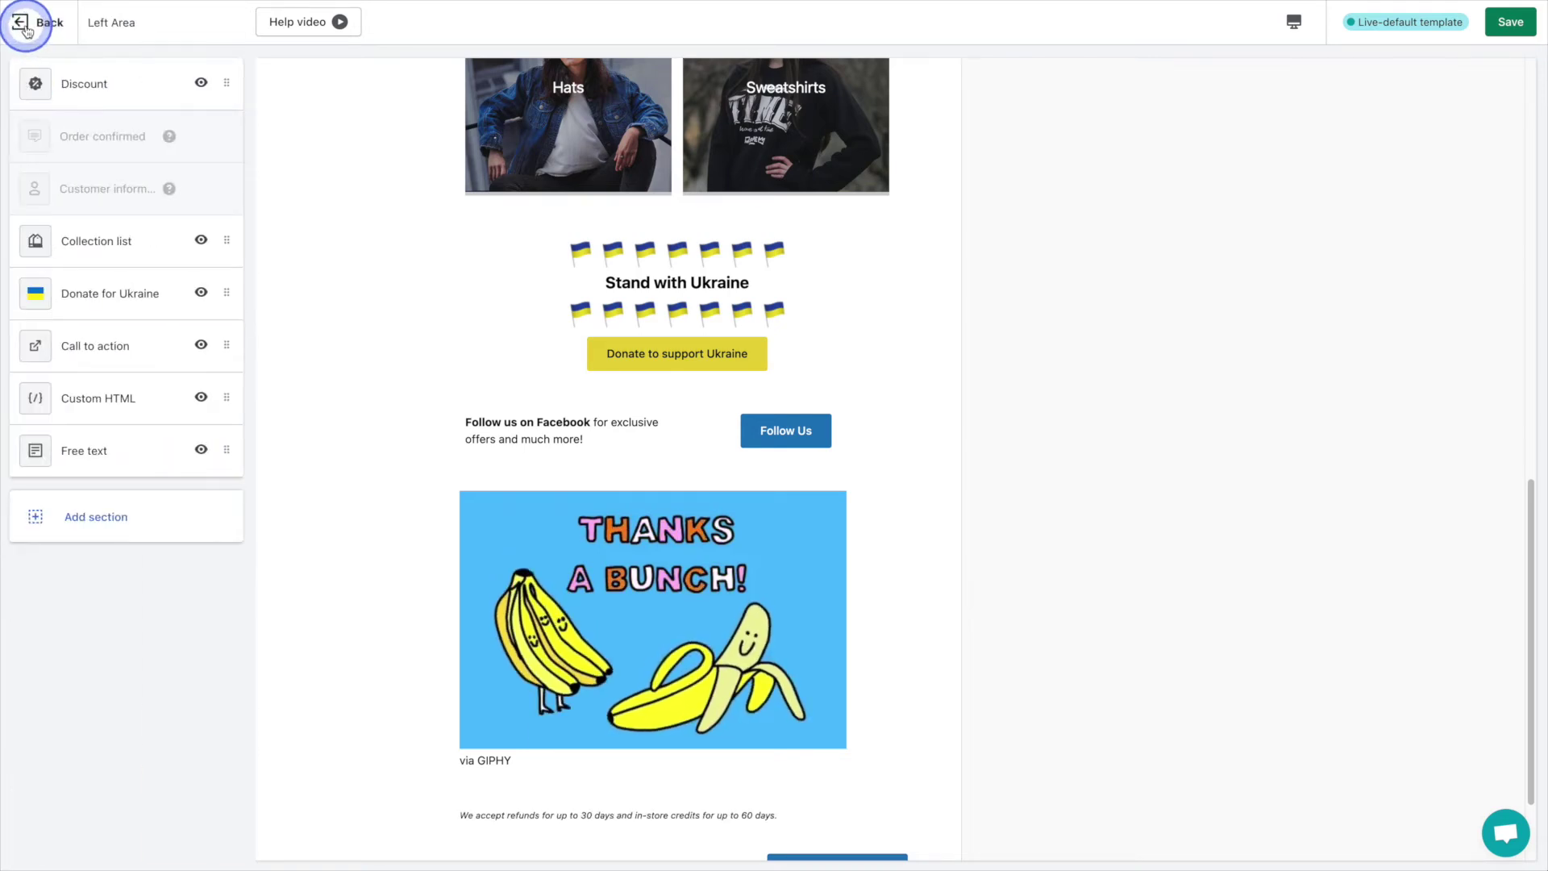
click(129, 145)
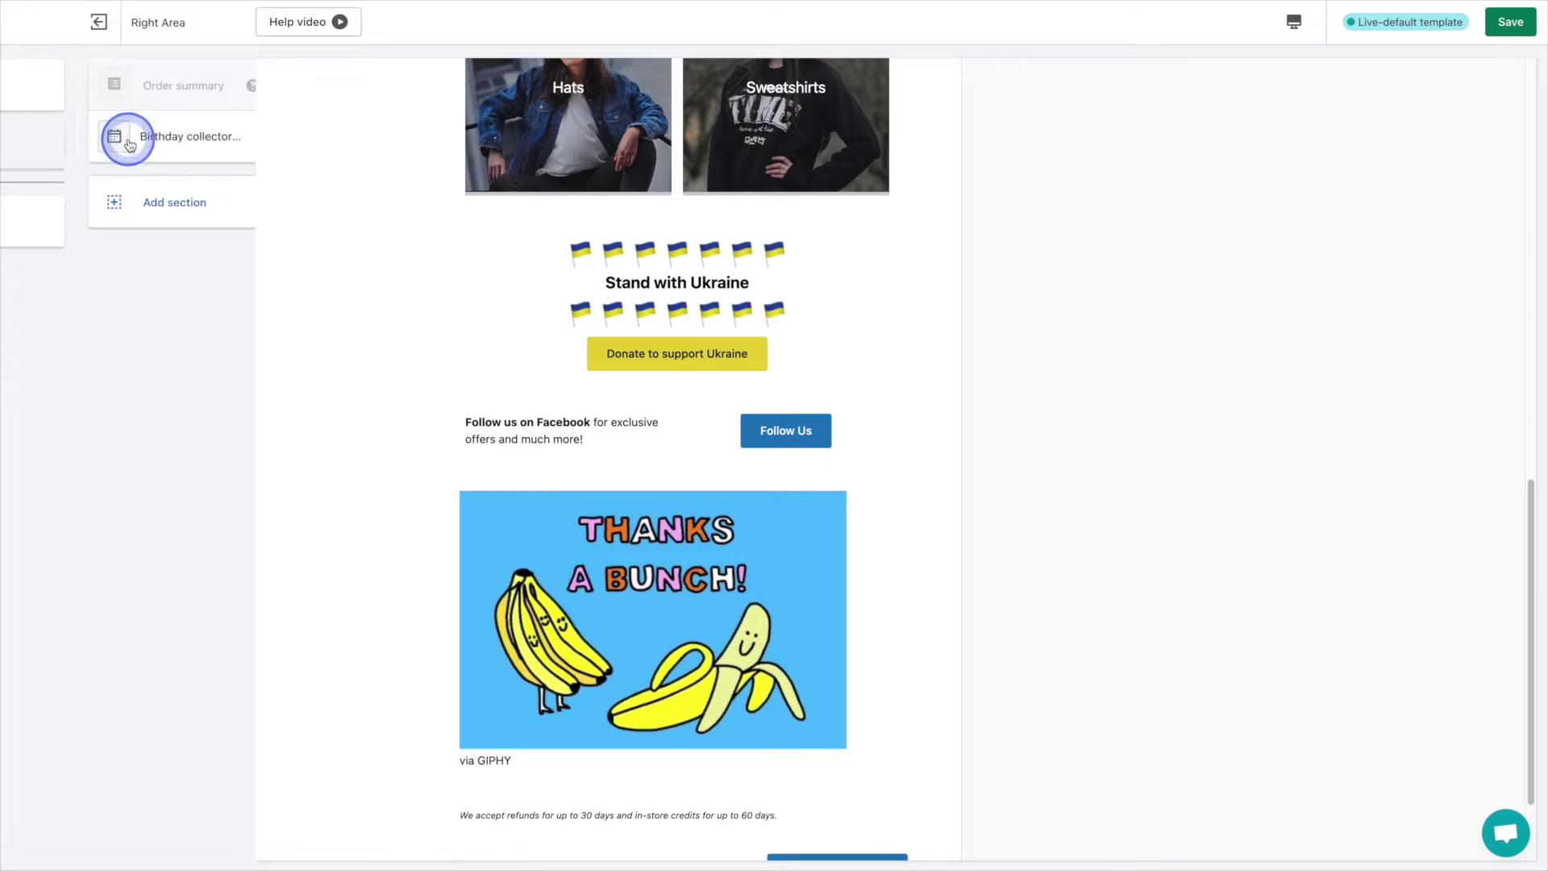
Add an Image with text section to the right area using the social-icons laptop graphic, centred
click(137, 198)
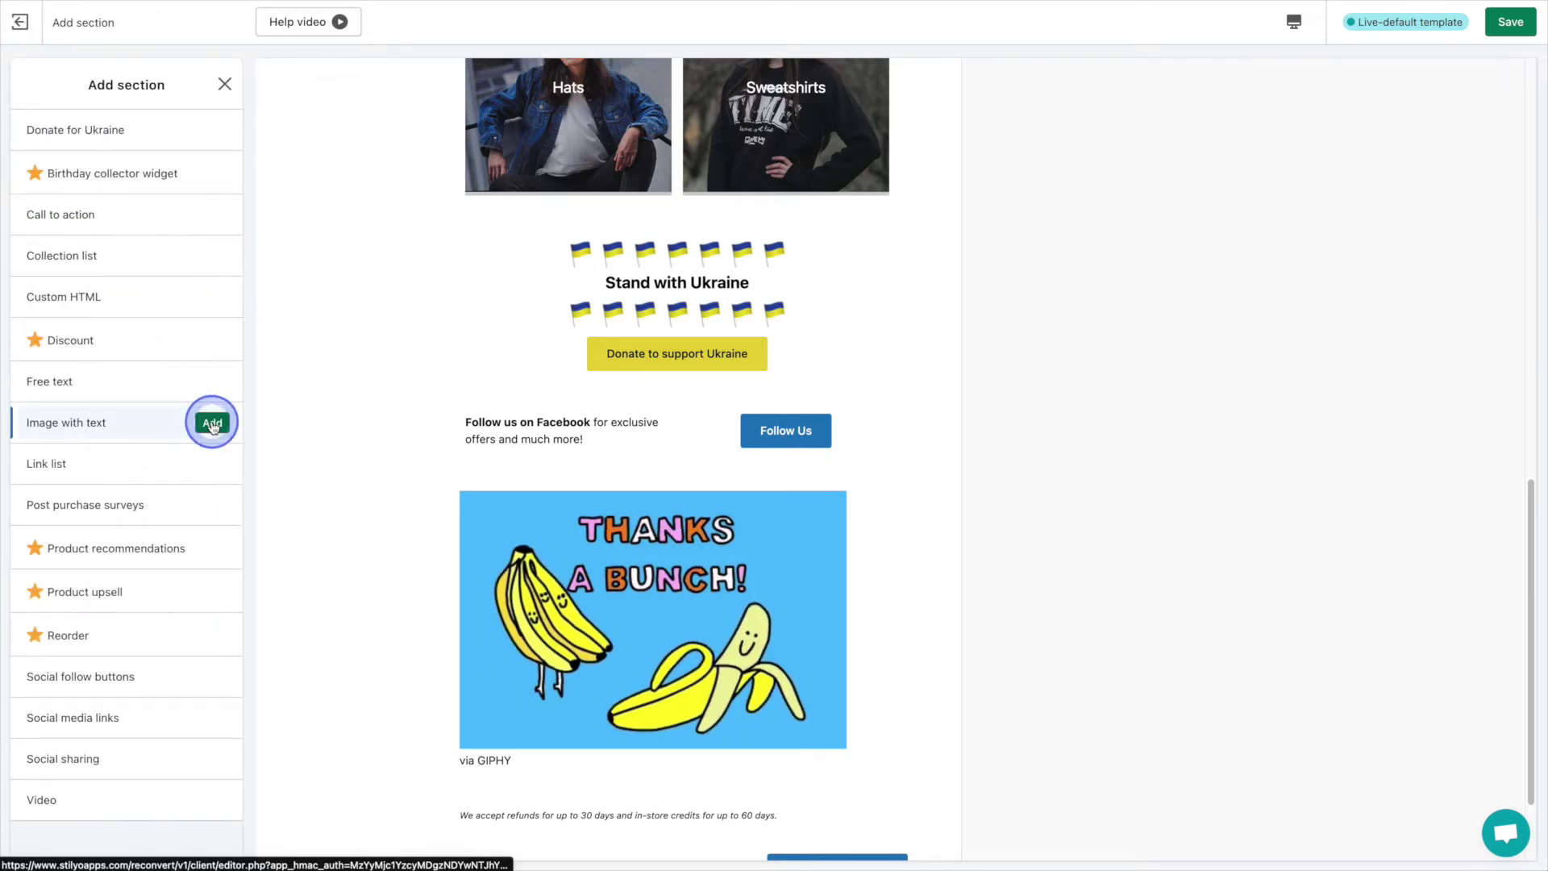
click(210, 419)
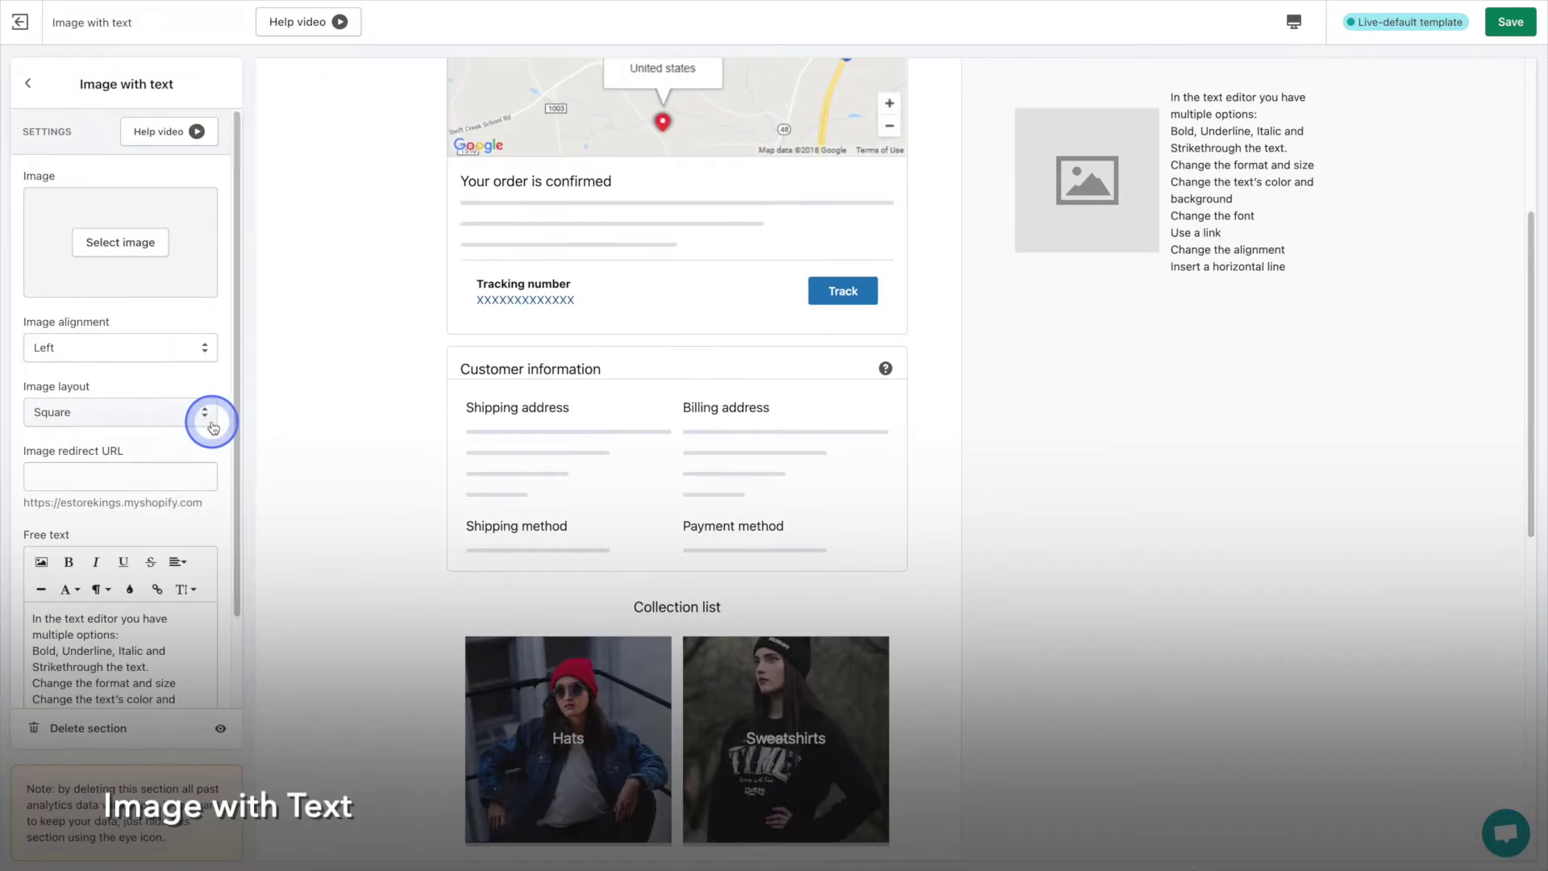
click(105, 252)
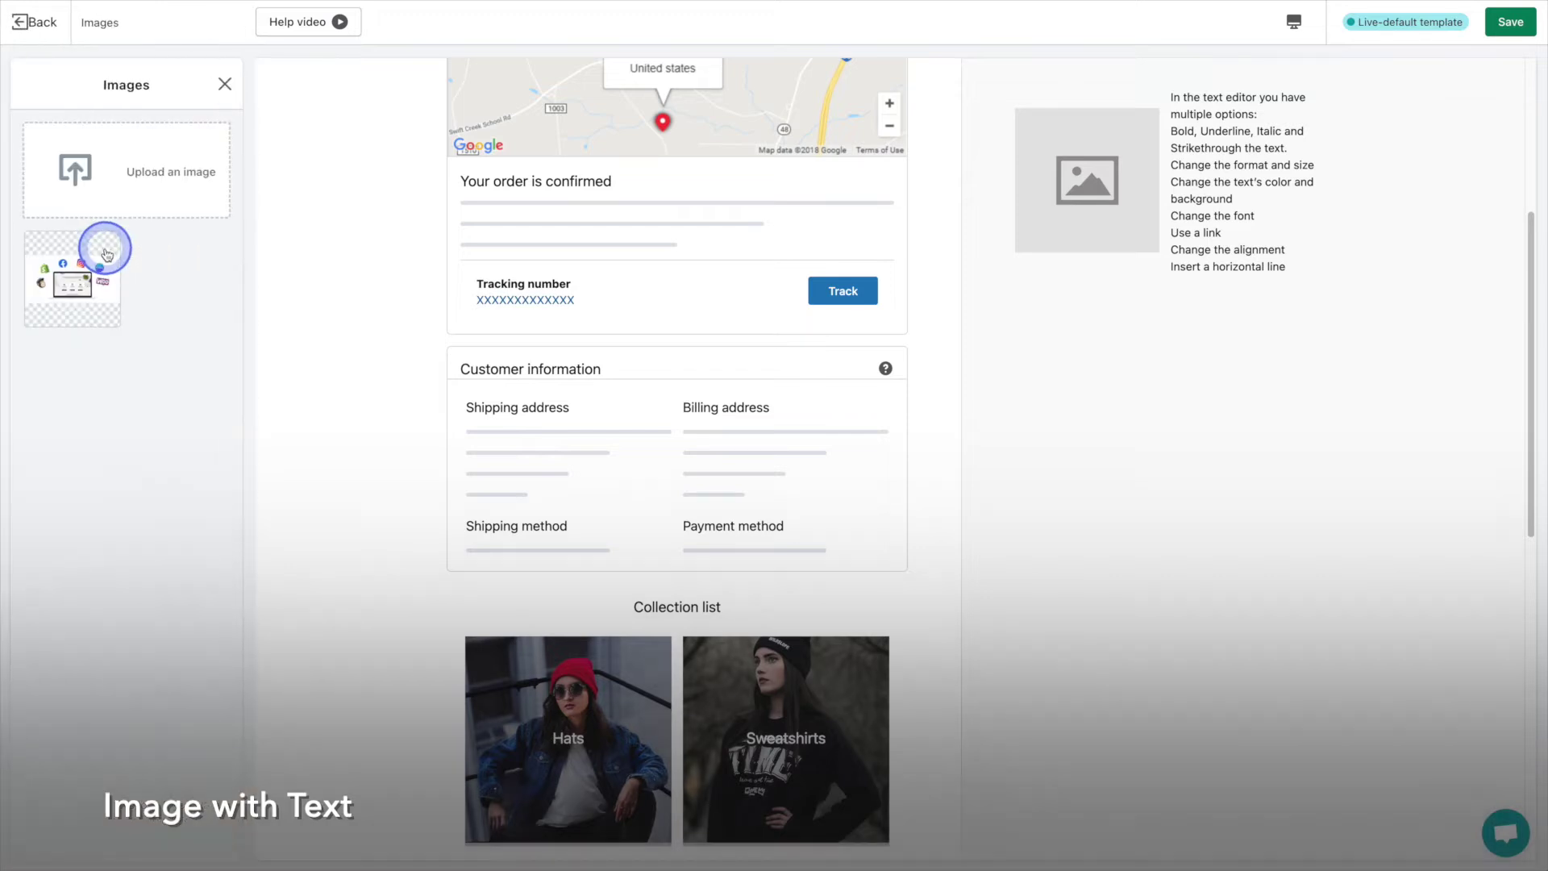
click(100, 285)
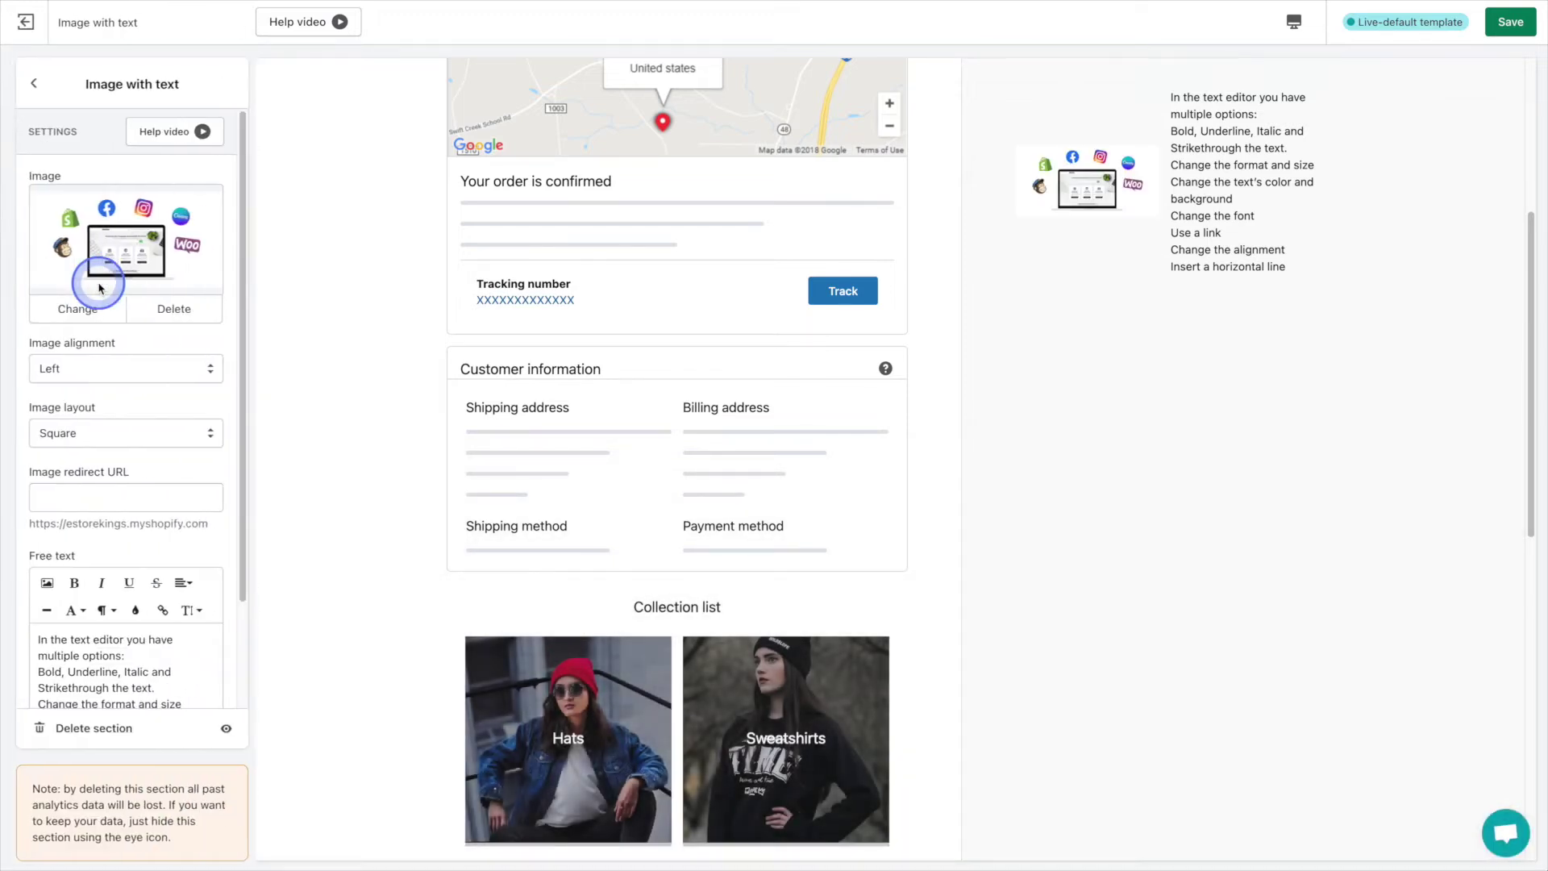
click(121, 368)
click(124, 435)
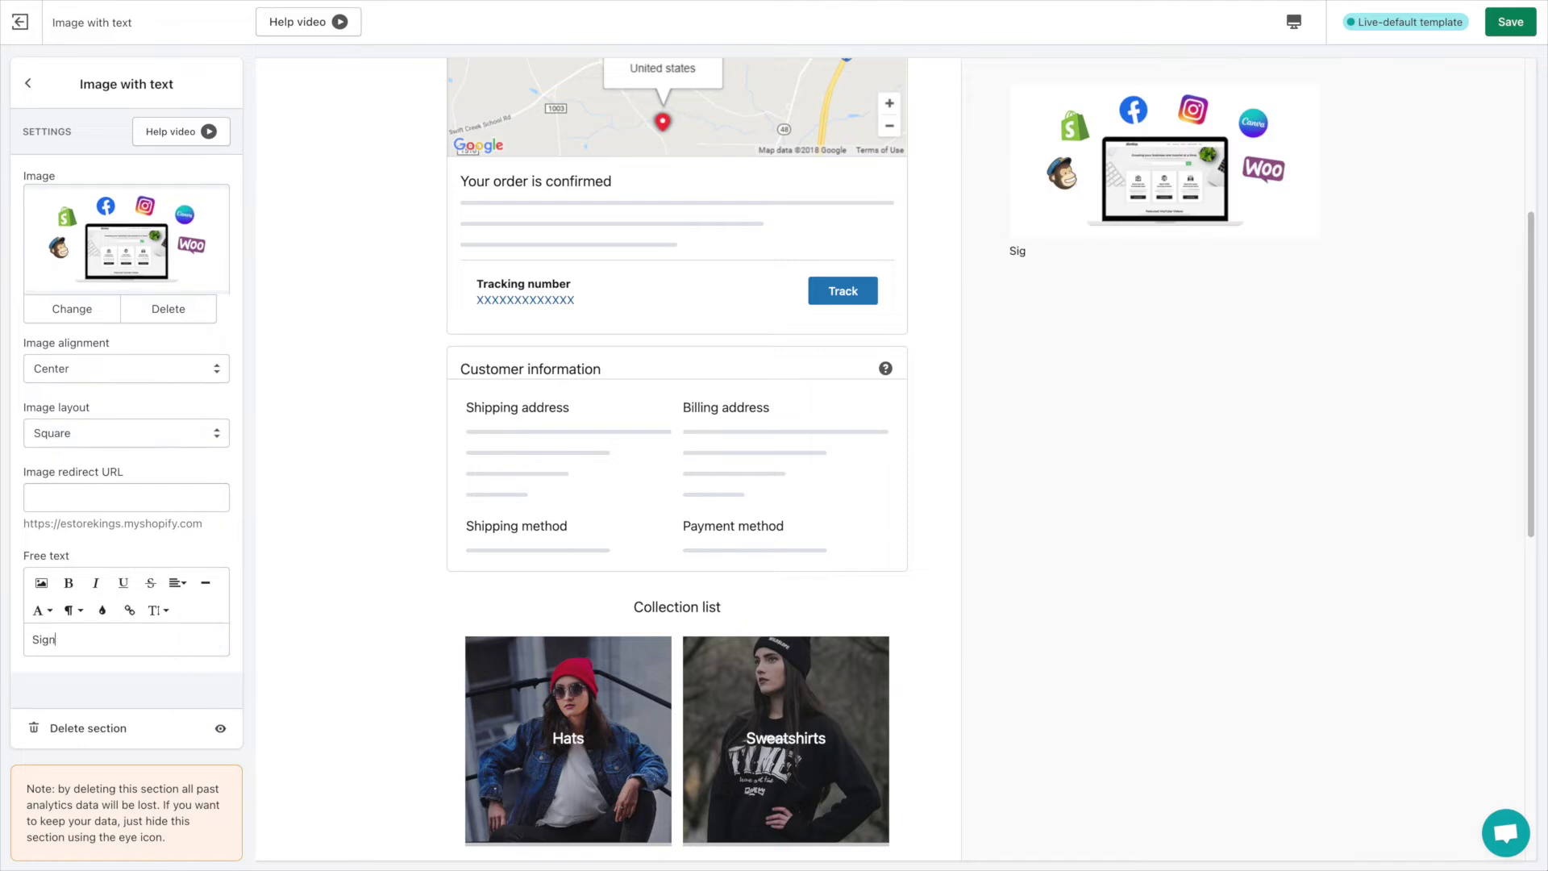
Add the newsletter offer text and link the image and signup phrase to eepurl.com/h16lp1 in a new tab
text(re)
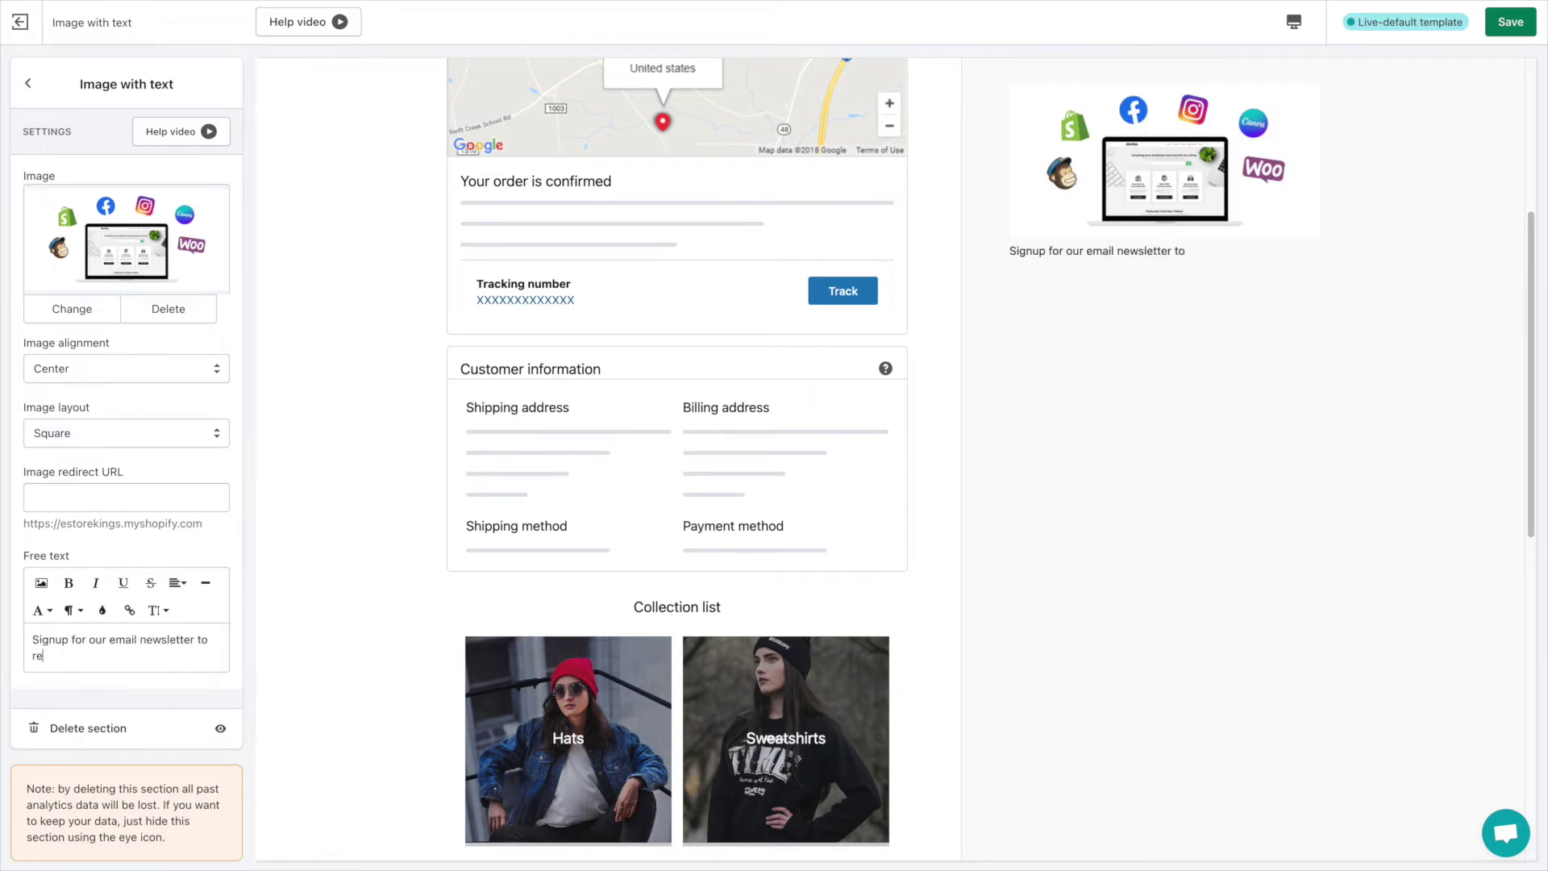
text(ceive exclusive offers and special discounts!)
click(96, 497)
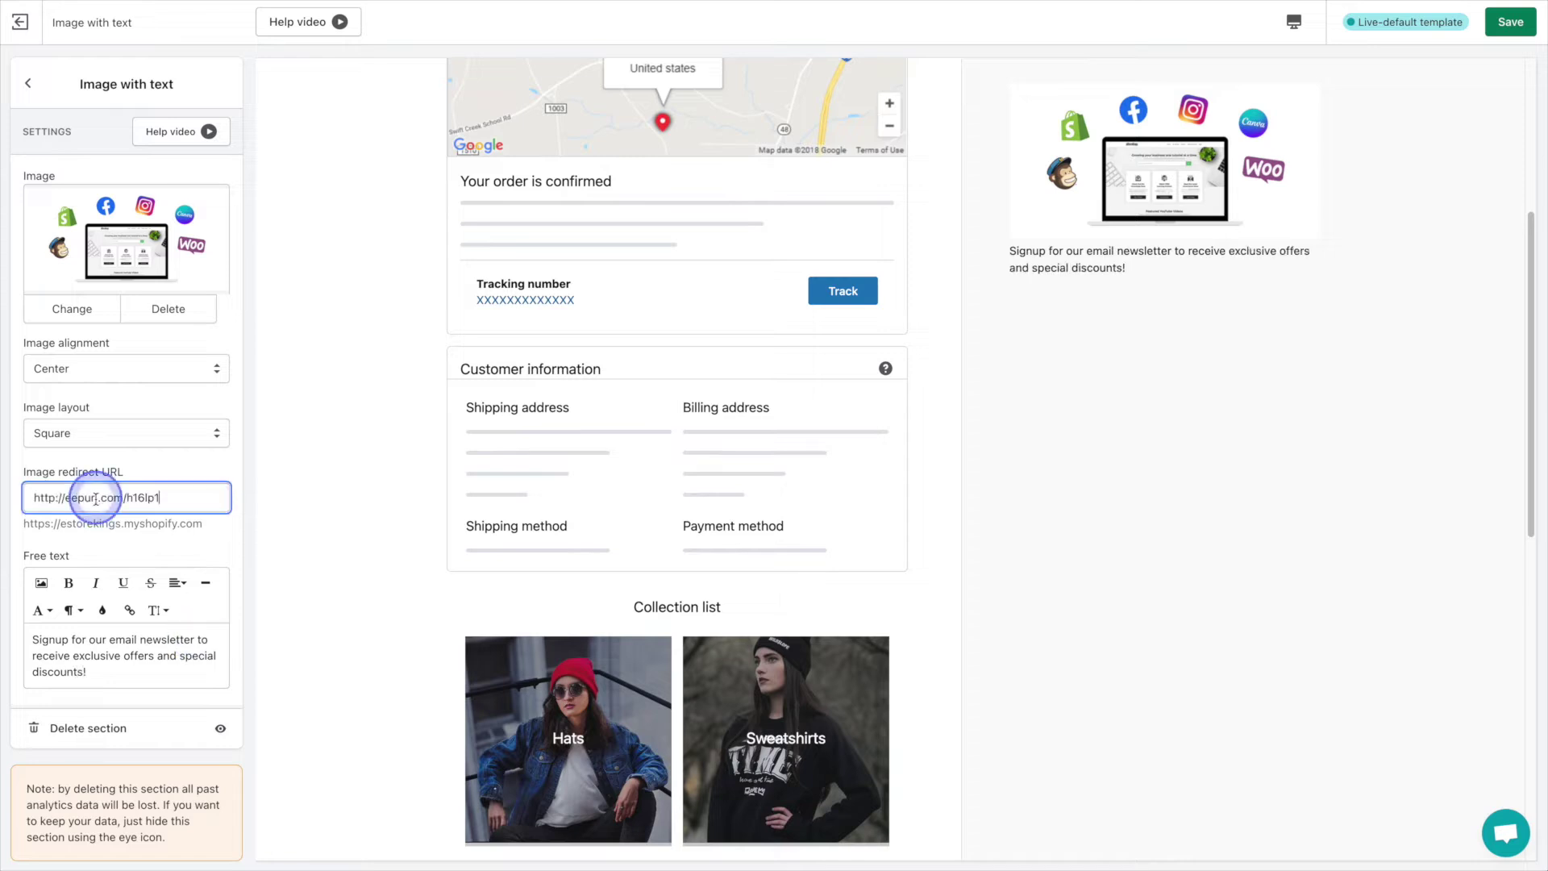
click(34, 639)
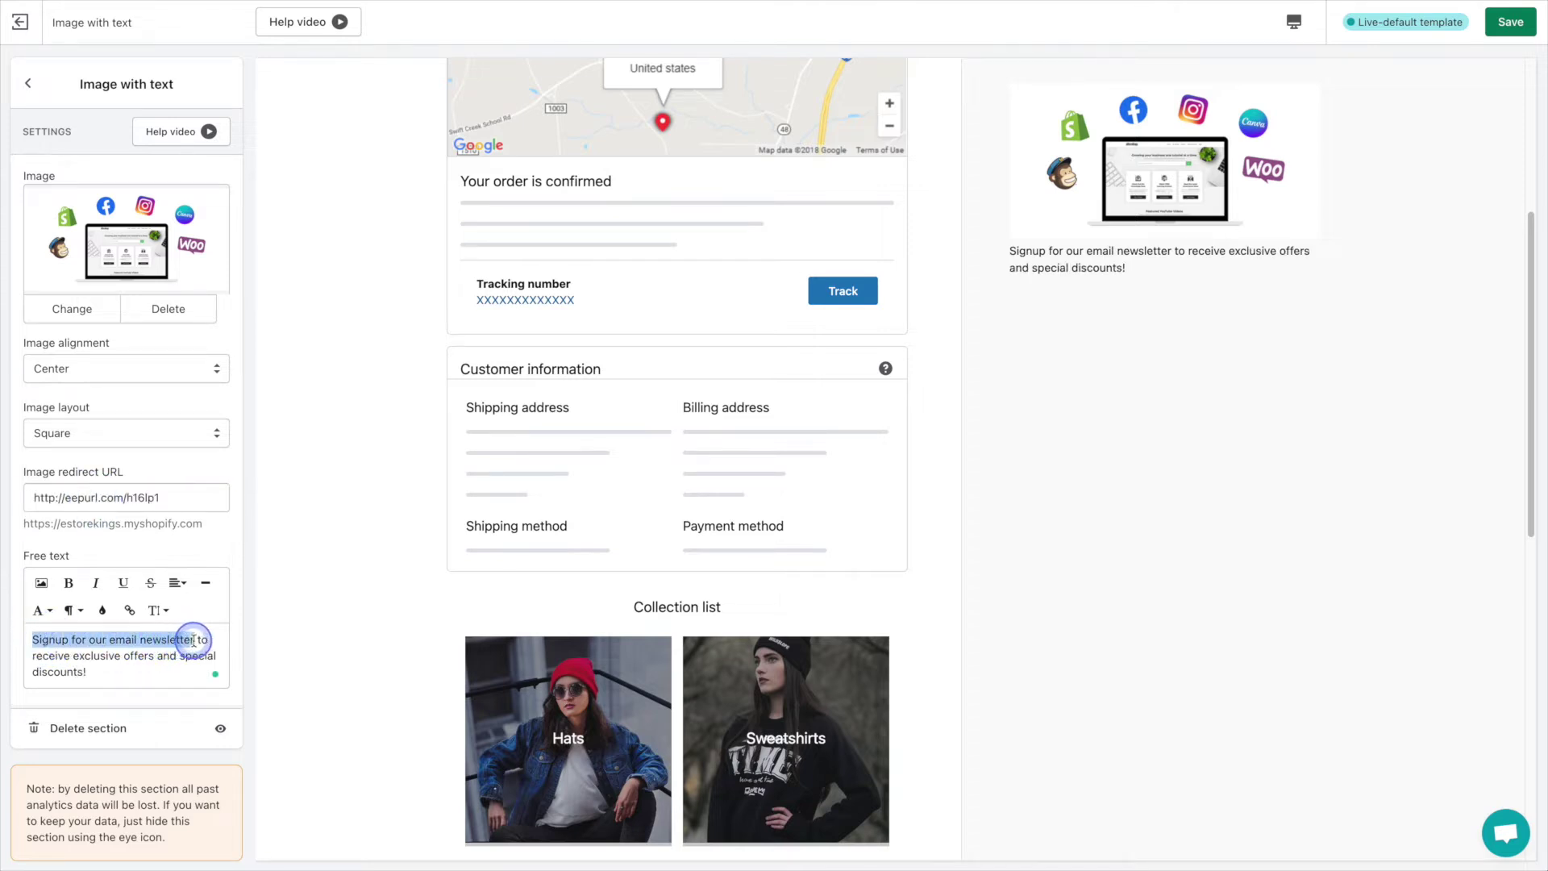
click(129, 610)
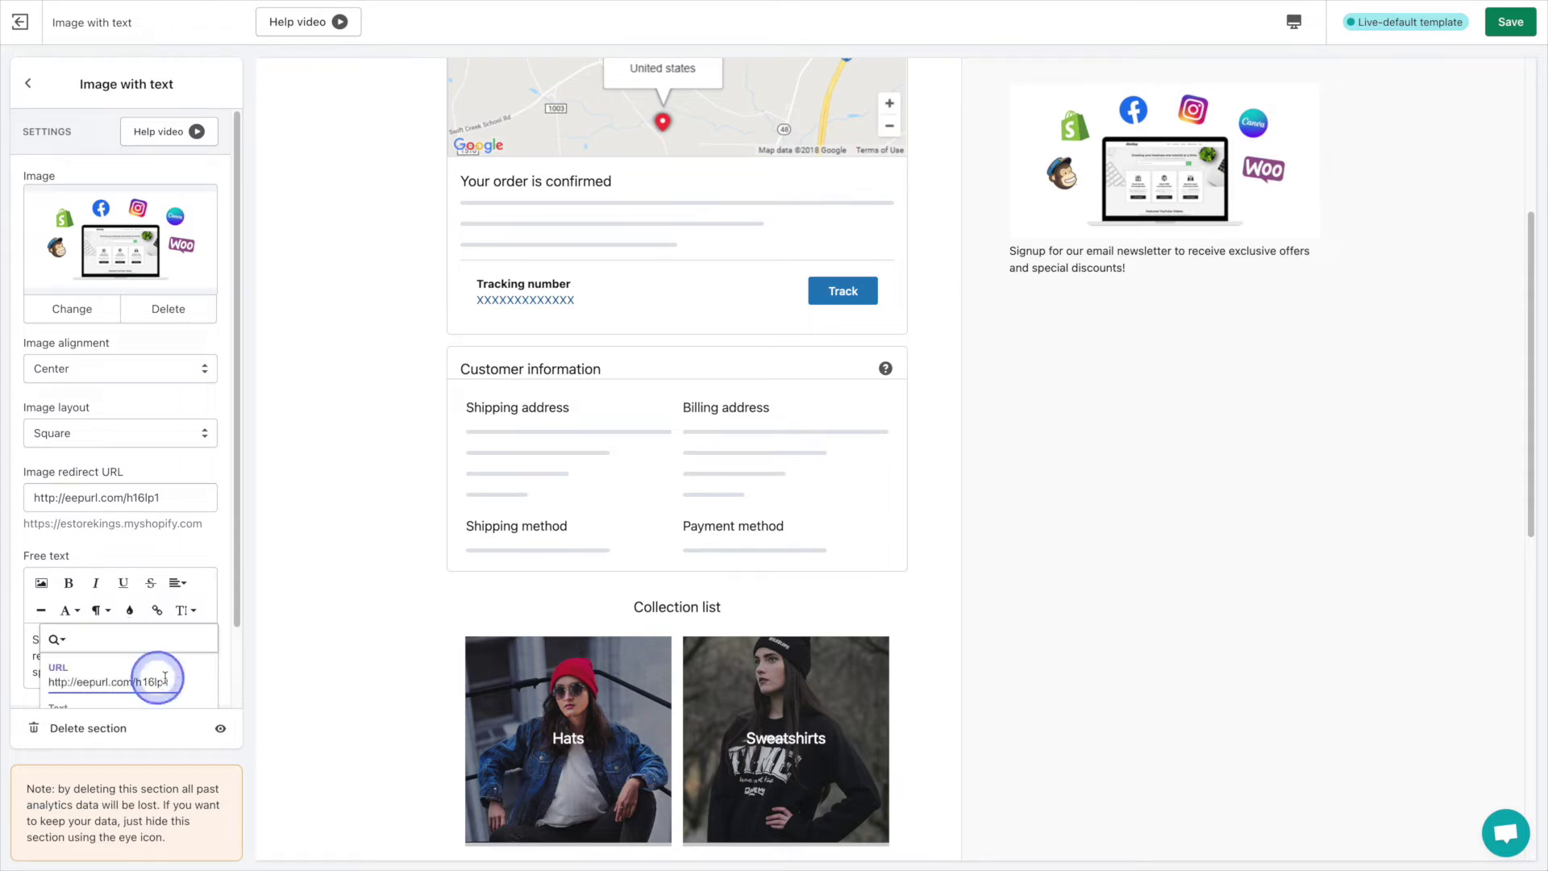
scroll(203, 669, down, 1)
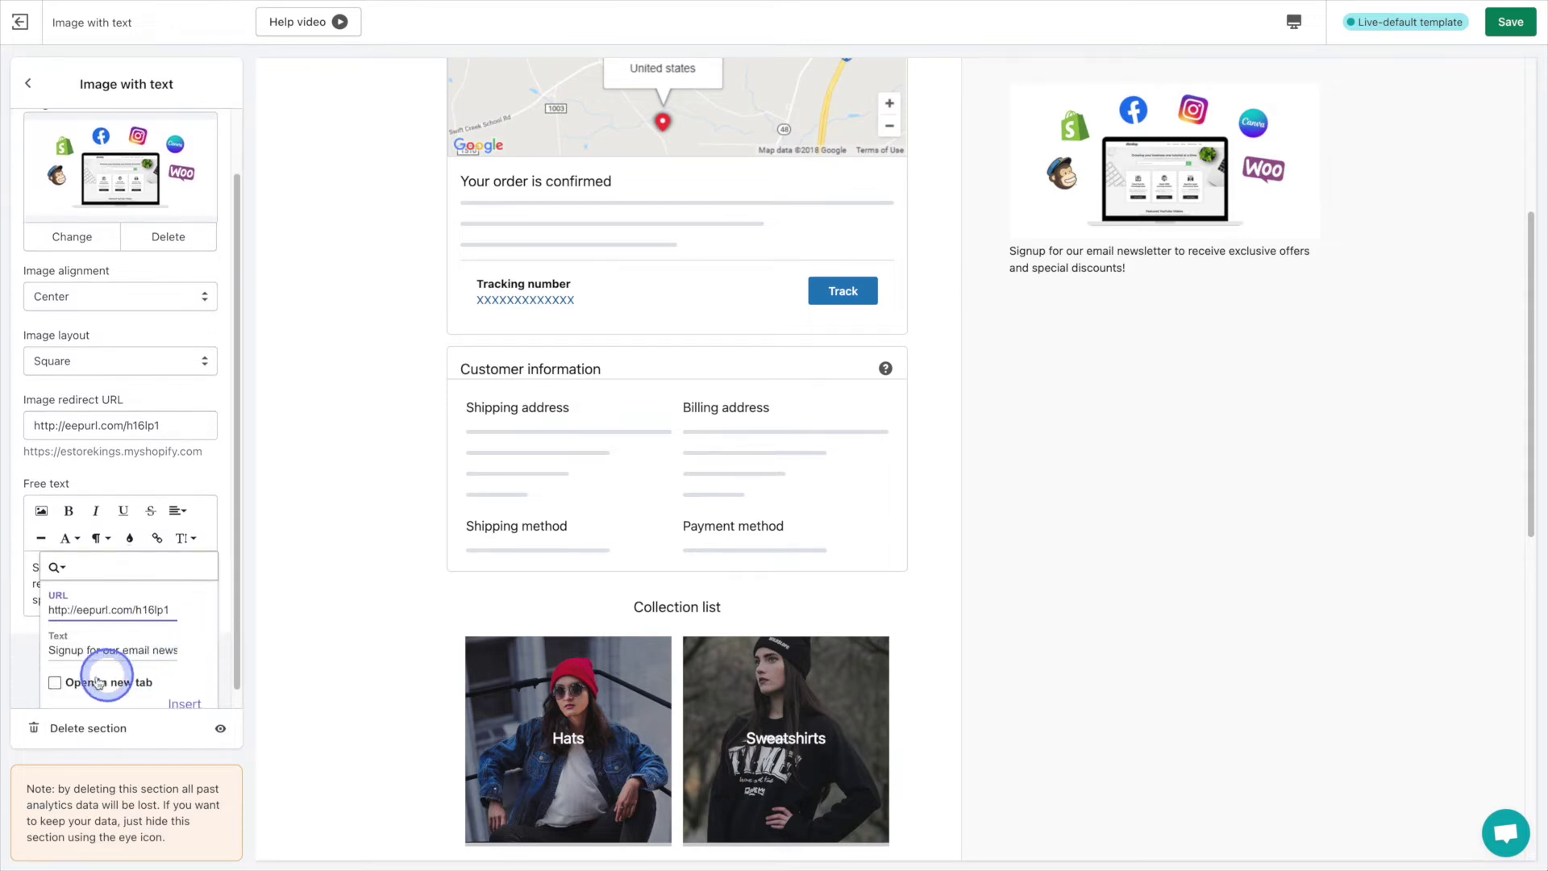
click(55, 683)
click(187, 706)
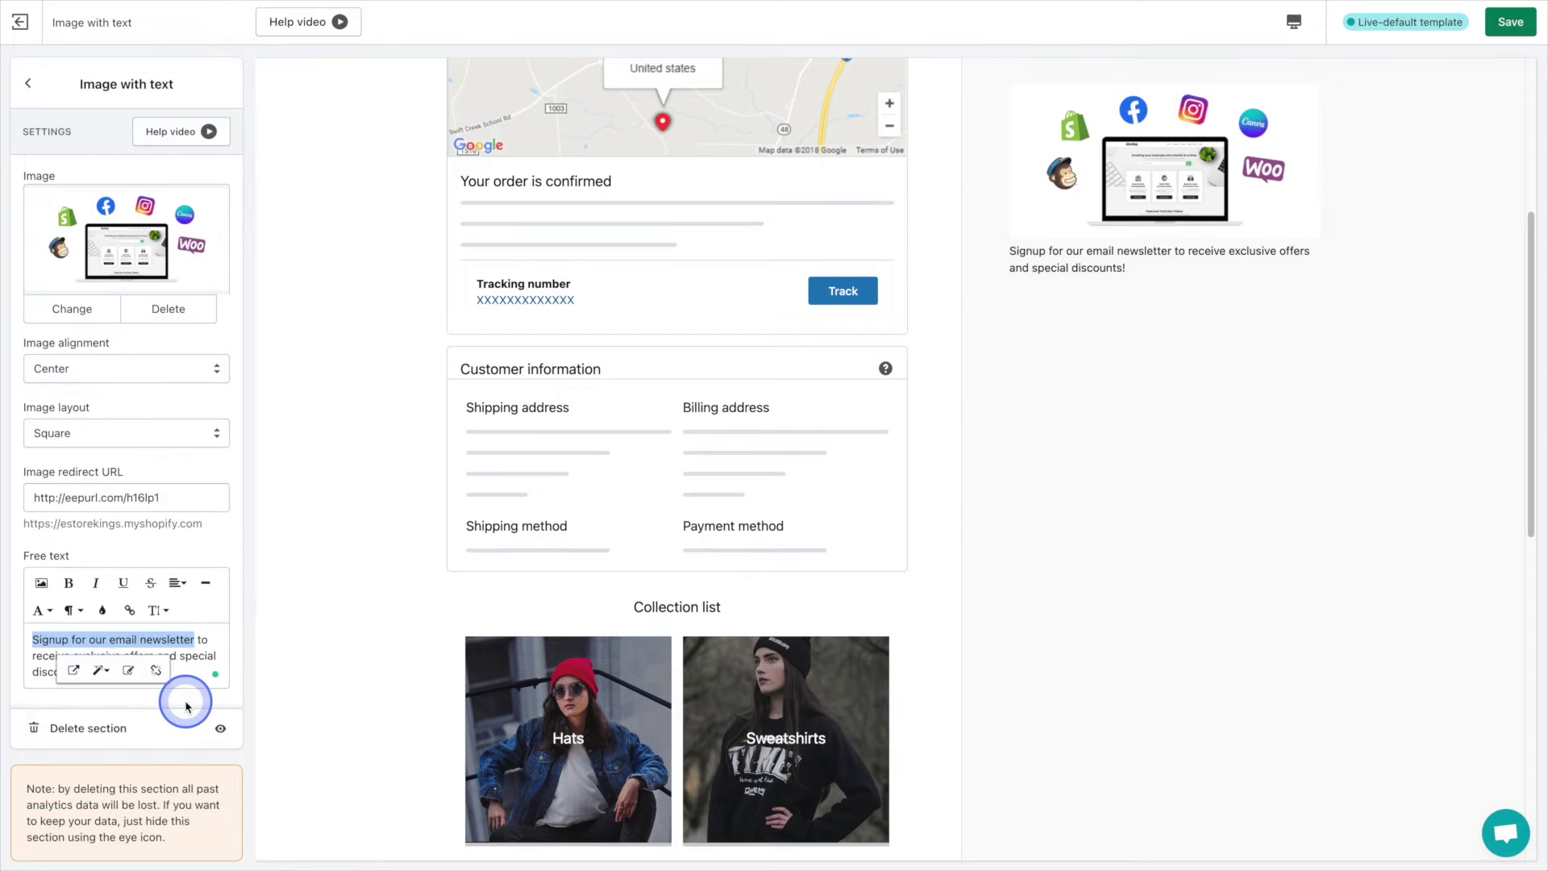
click(23, 82)
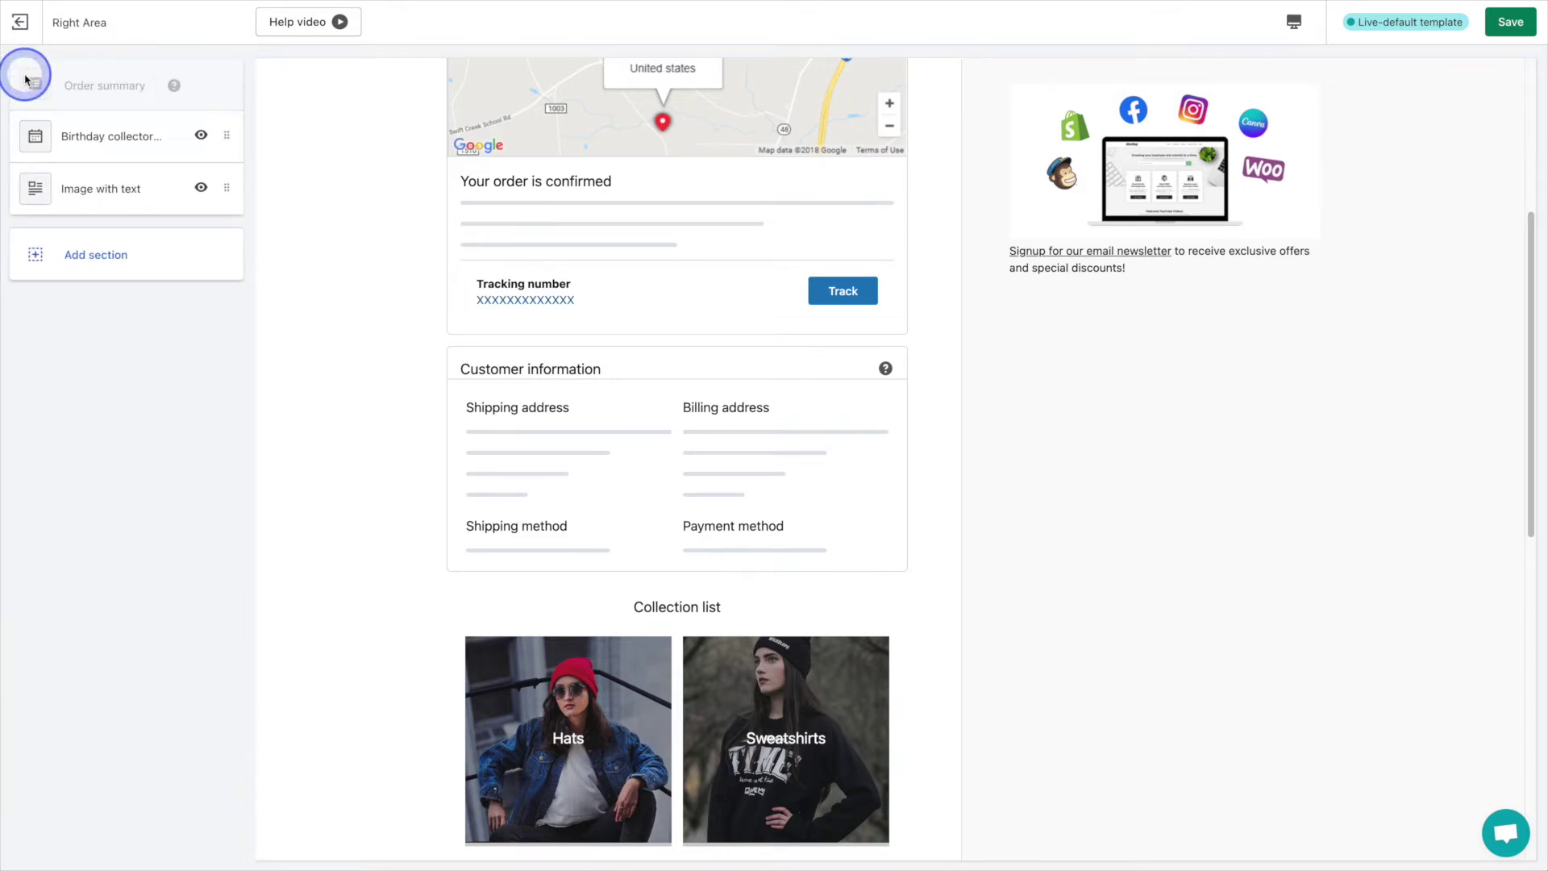
Add a Link list section to the left area with an All Products link to the store address
click(22, 48)
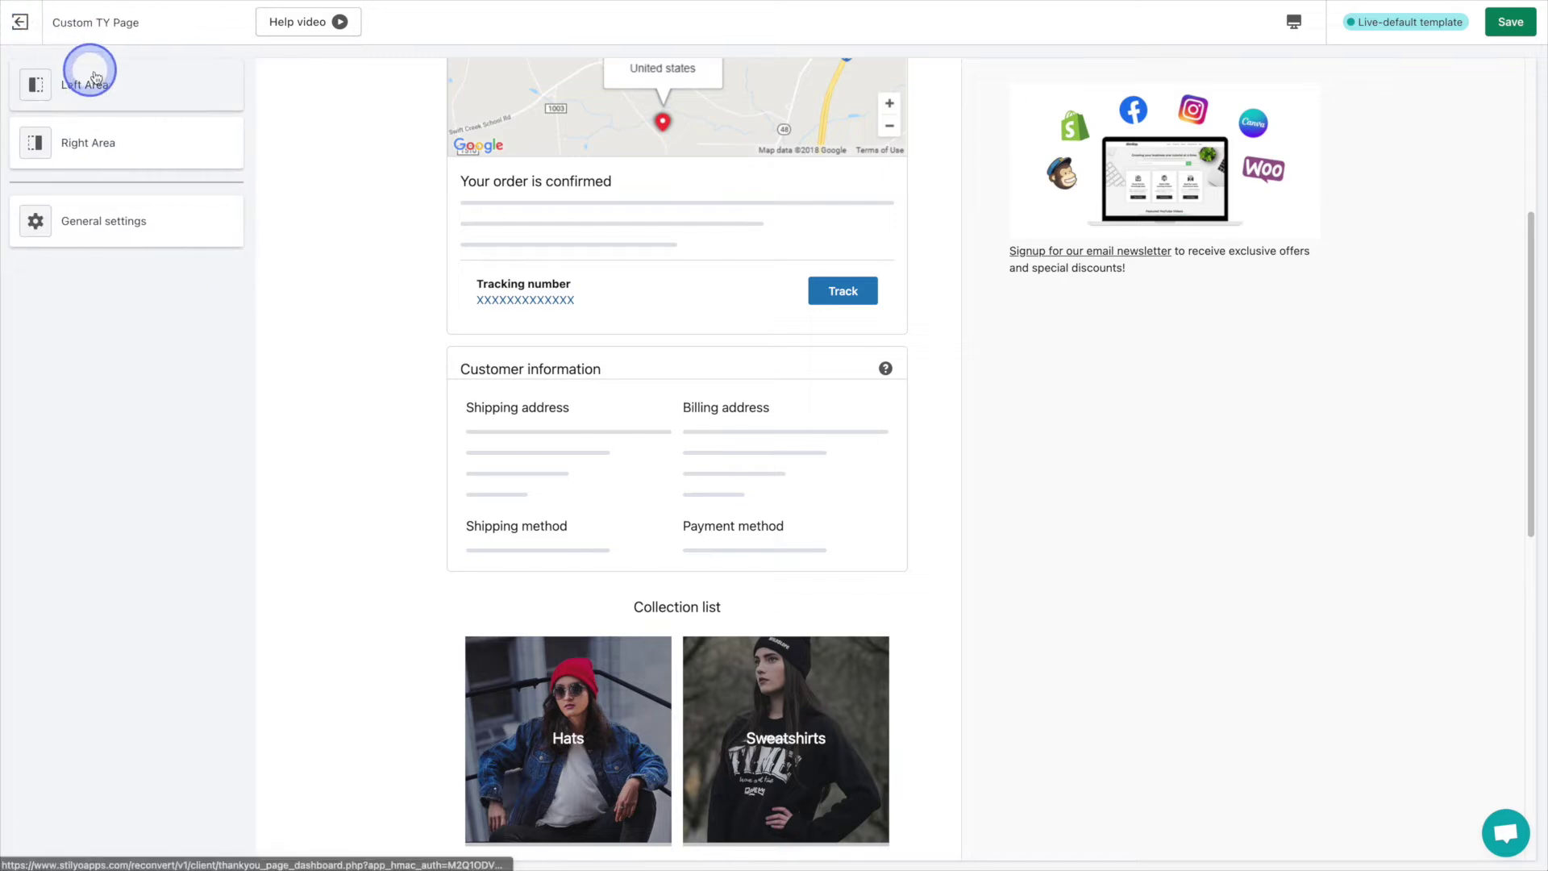
click(154, 87)
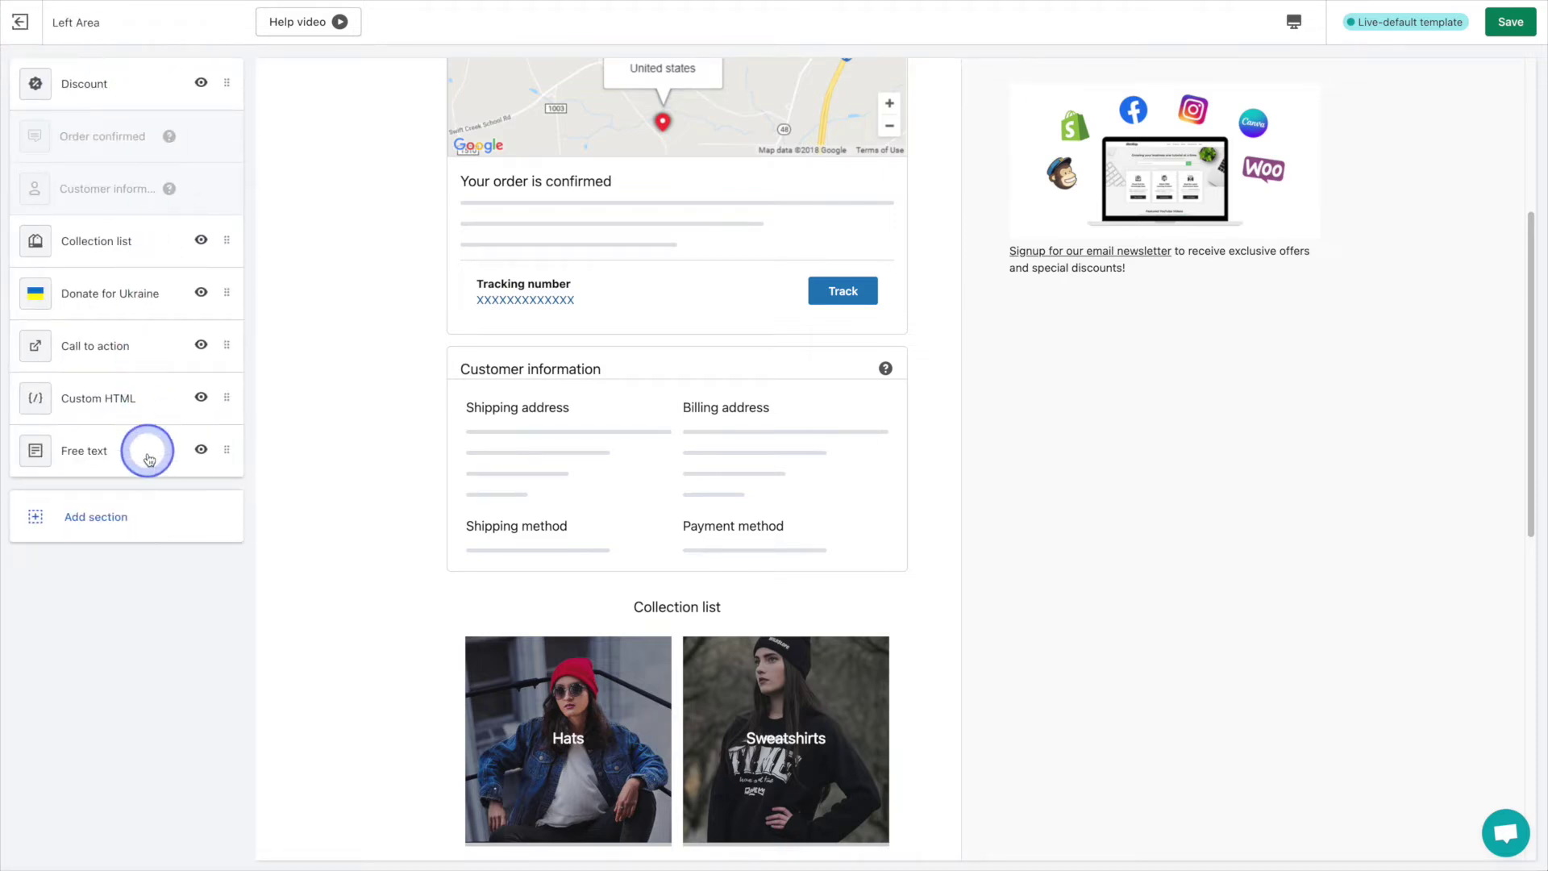
click(155, 500)
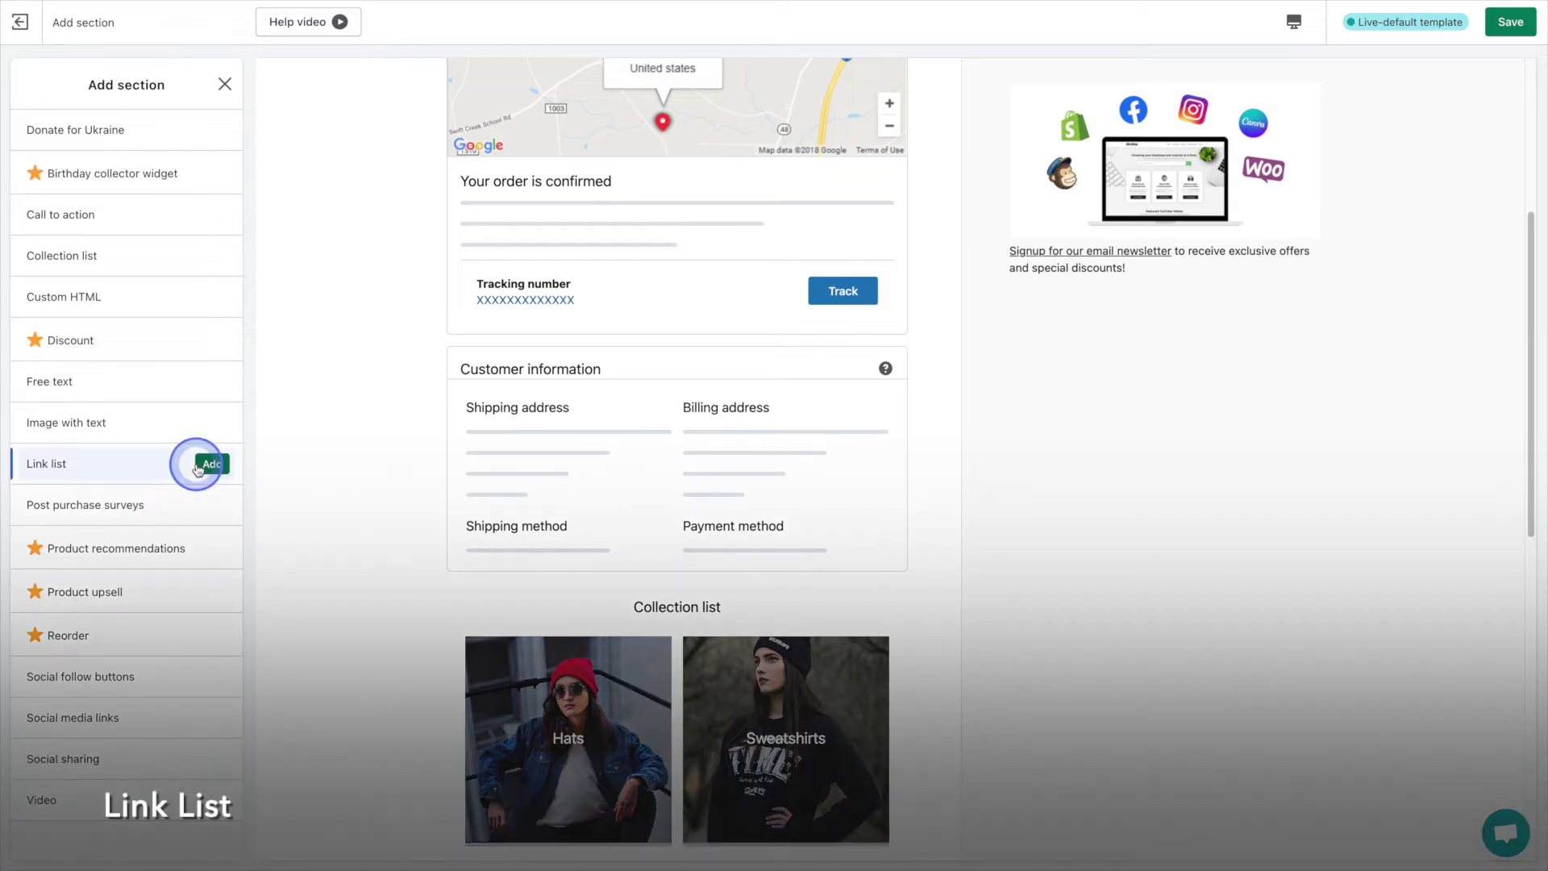
click(199, 465)
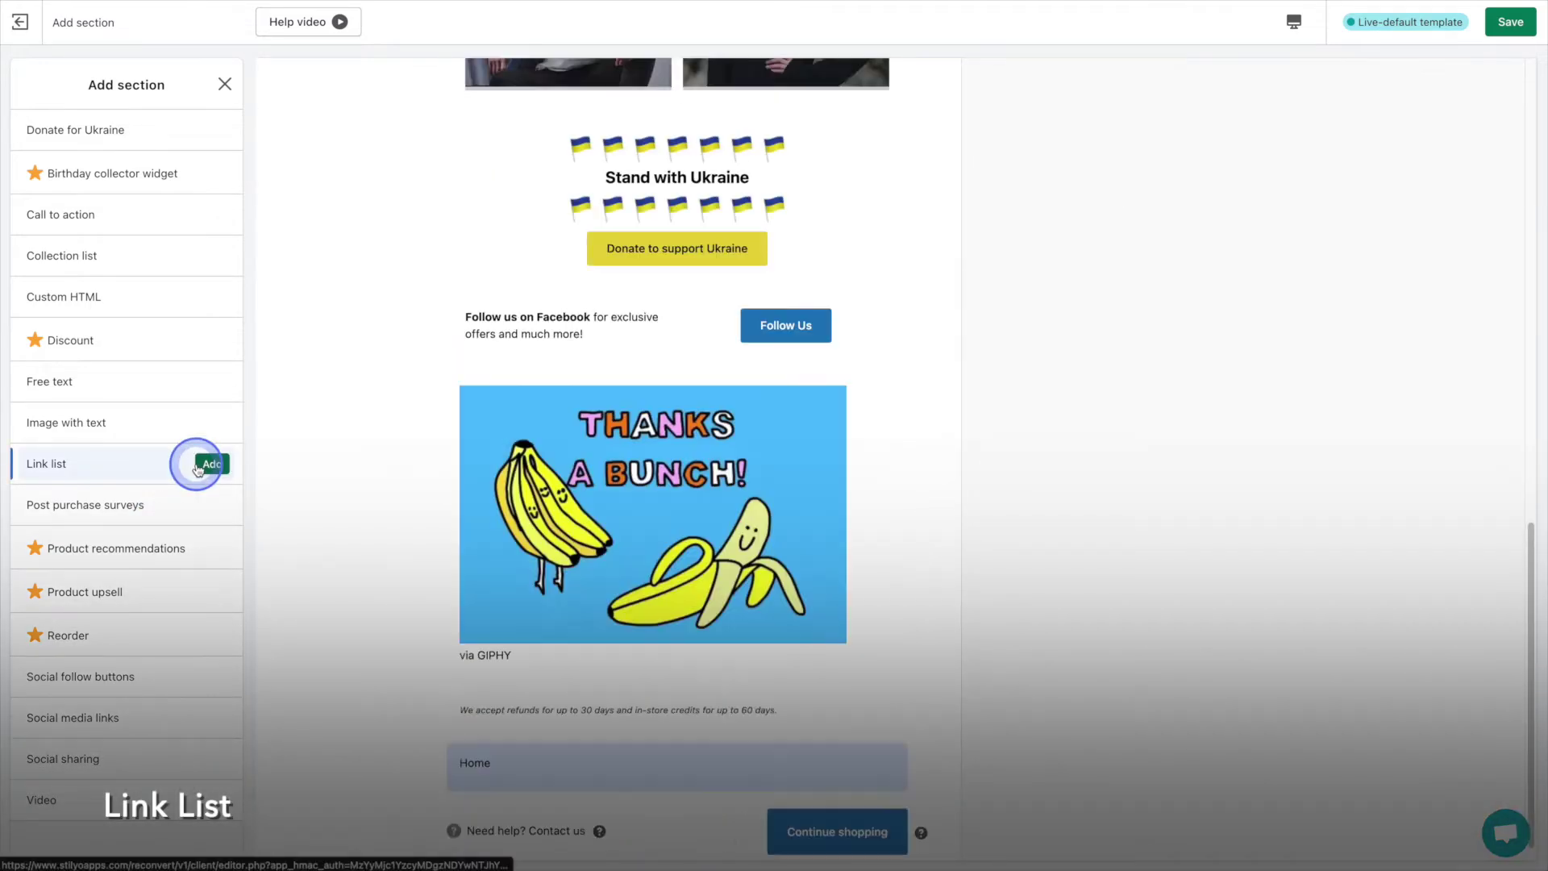
click(200, 467)
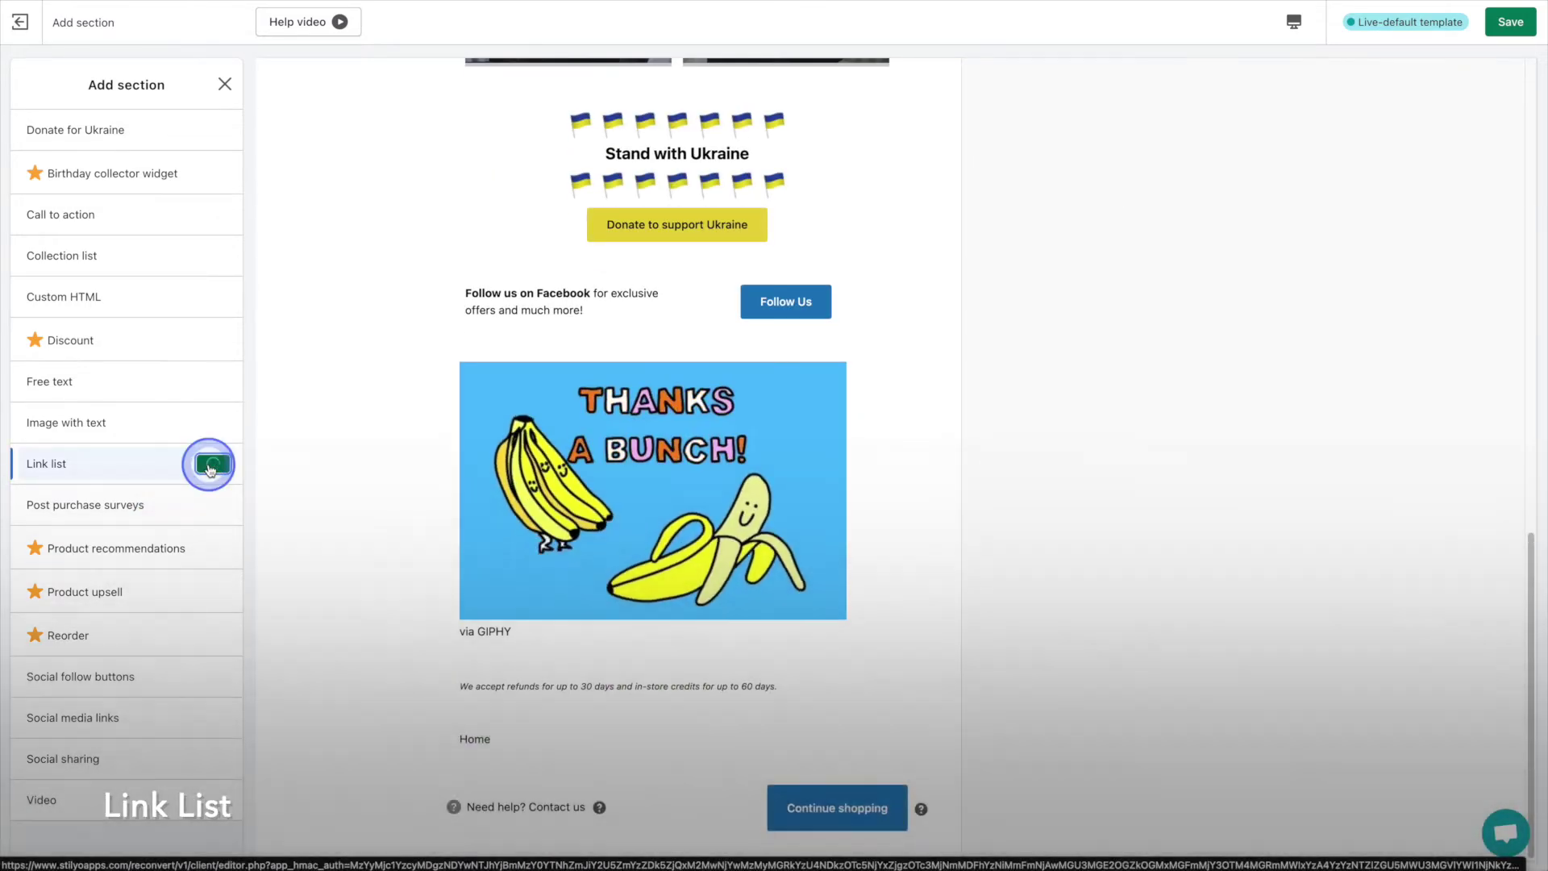
triple_click(157, 460)
text(All Pr)
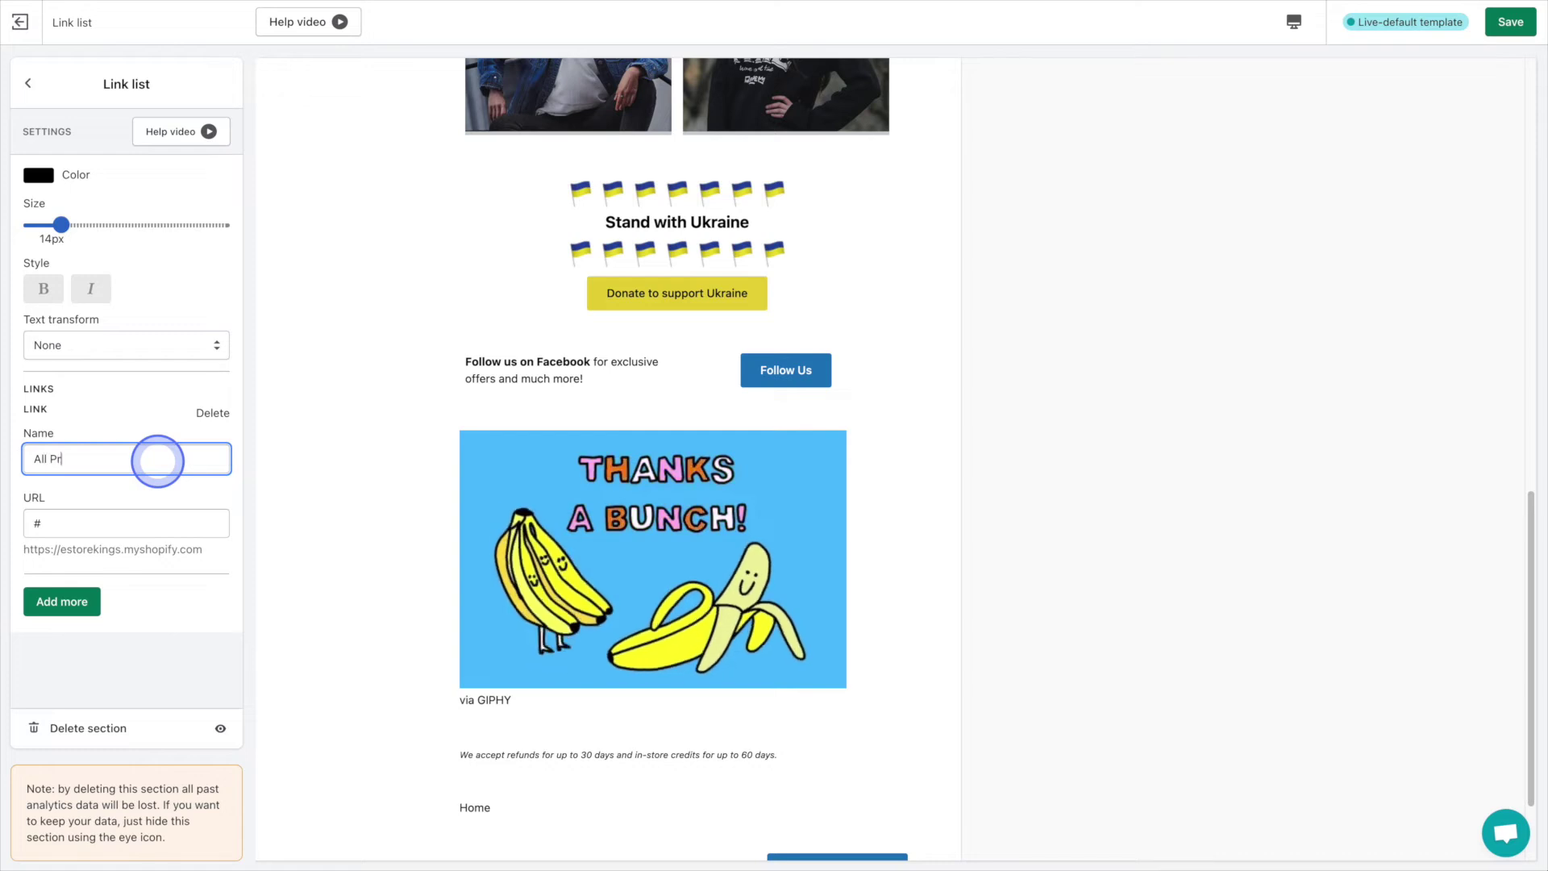
text(oducts)
key(Tab)
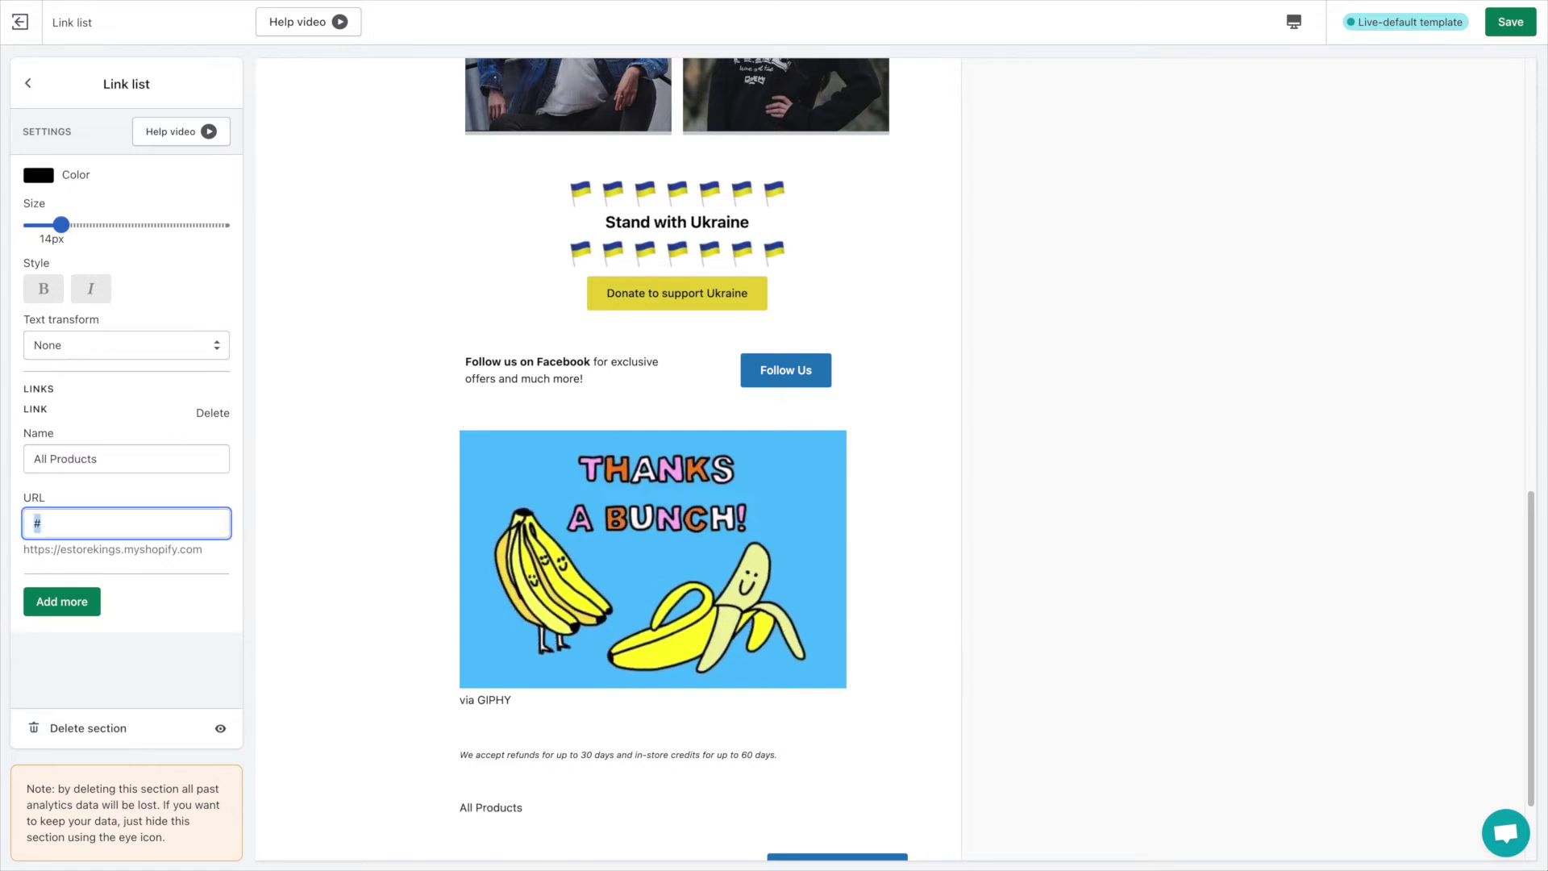
text(https://estorekings.myshopify.com/collections/all)
Add Hats, T-Shirts, Sweatshirts and Hoodies links pointing to their collection pages
click(62, 601)
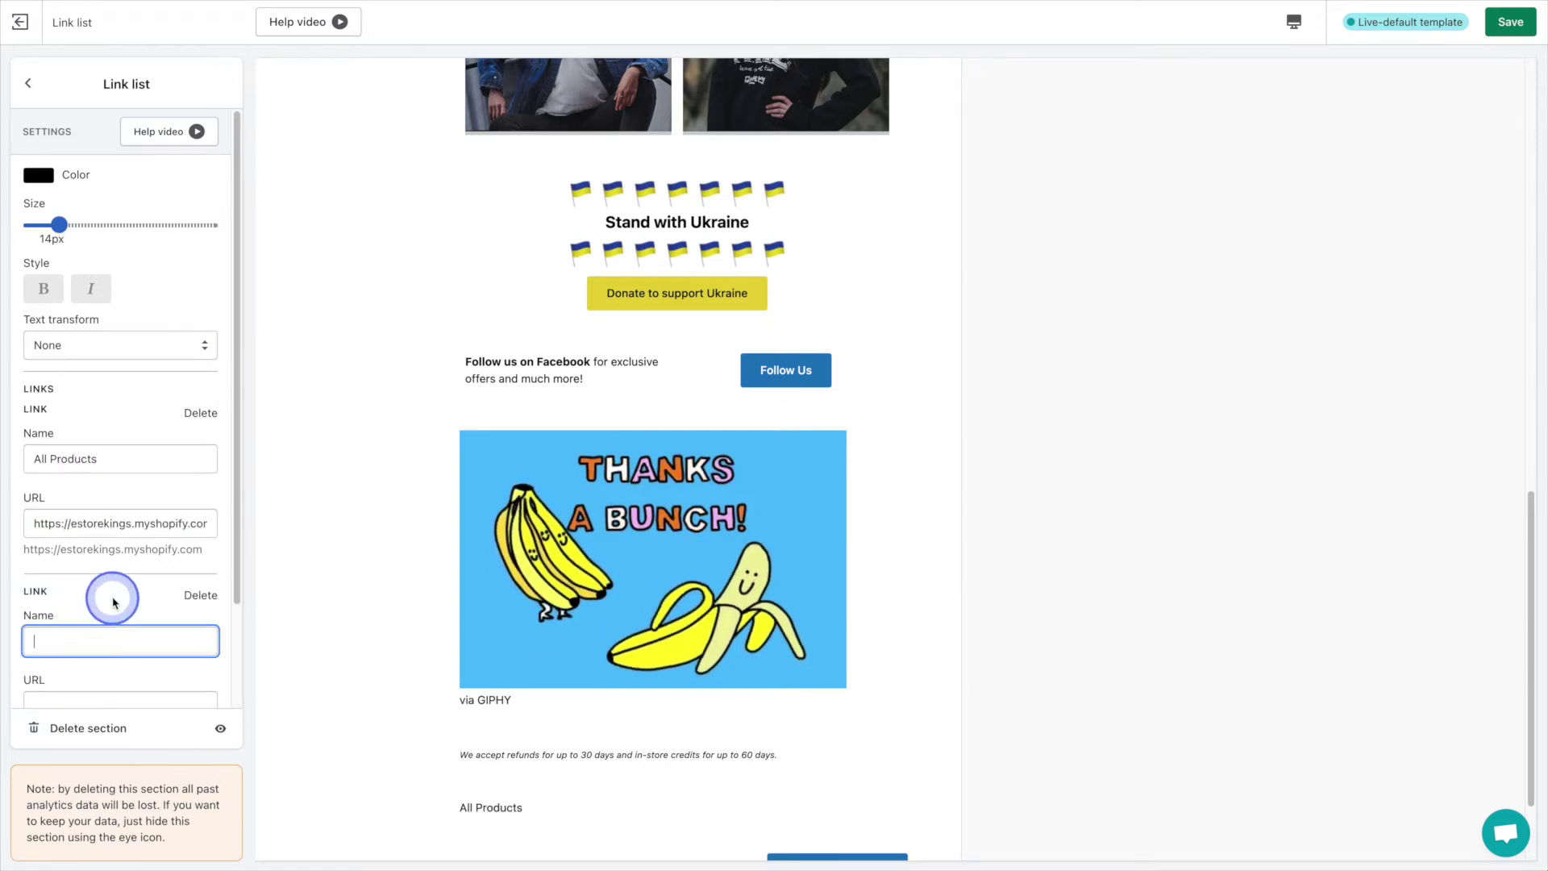
text(Hats)
key(Tab)
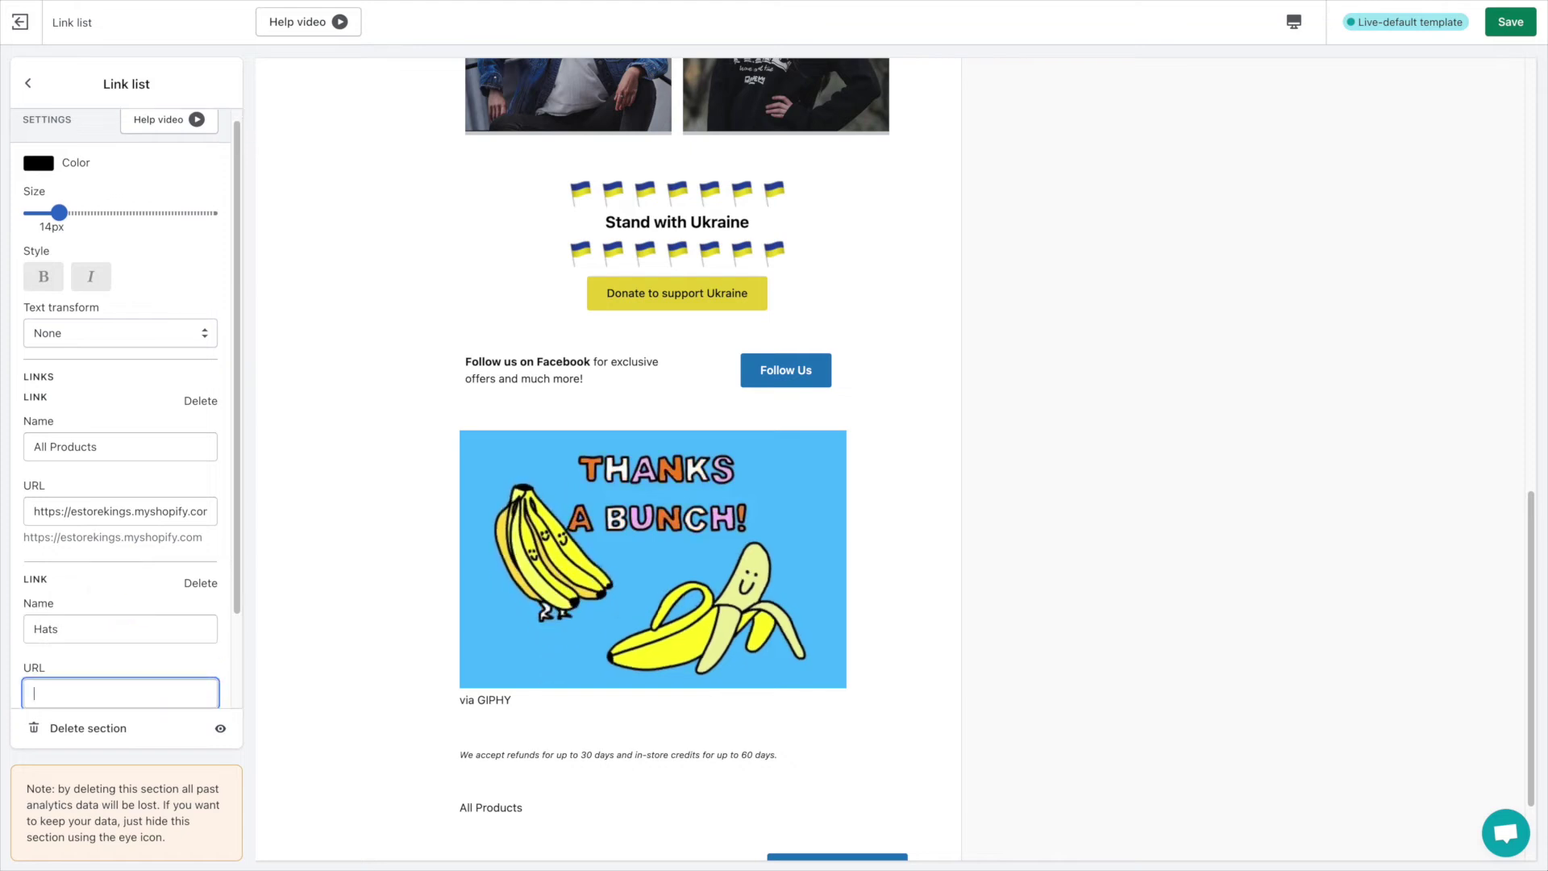
key(BackSpace)
key(BackSpace)
key(BackSpace)
text(hats)
key(Tab)
key(Return)
text(T-Shirts)
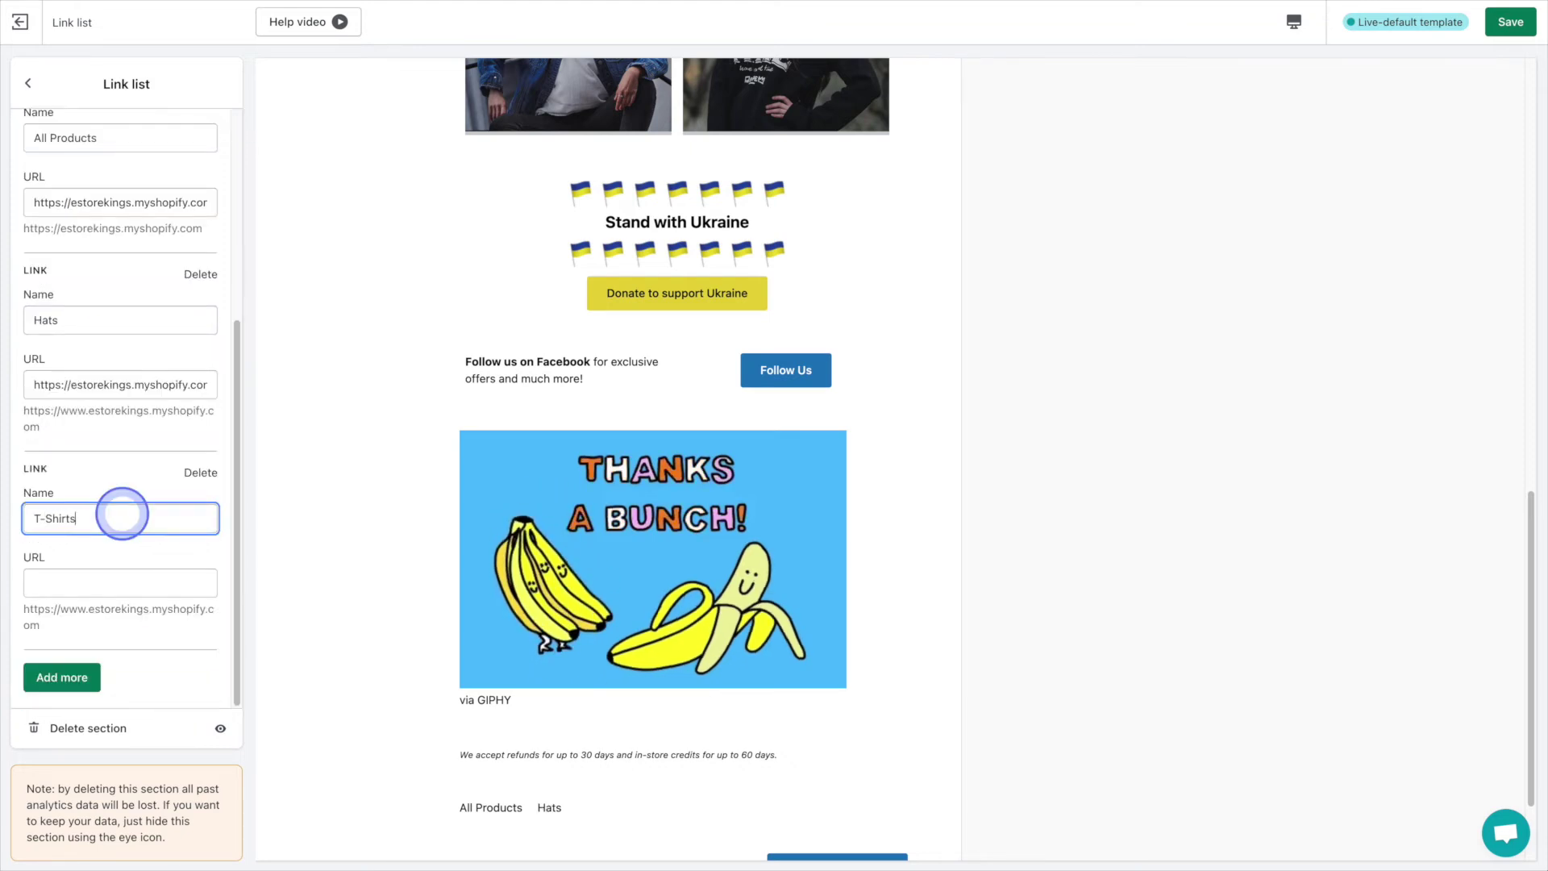
key(Tab)
key(Tab)
key(Return)
text(Sweat)
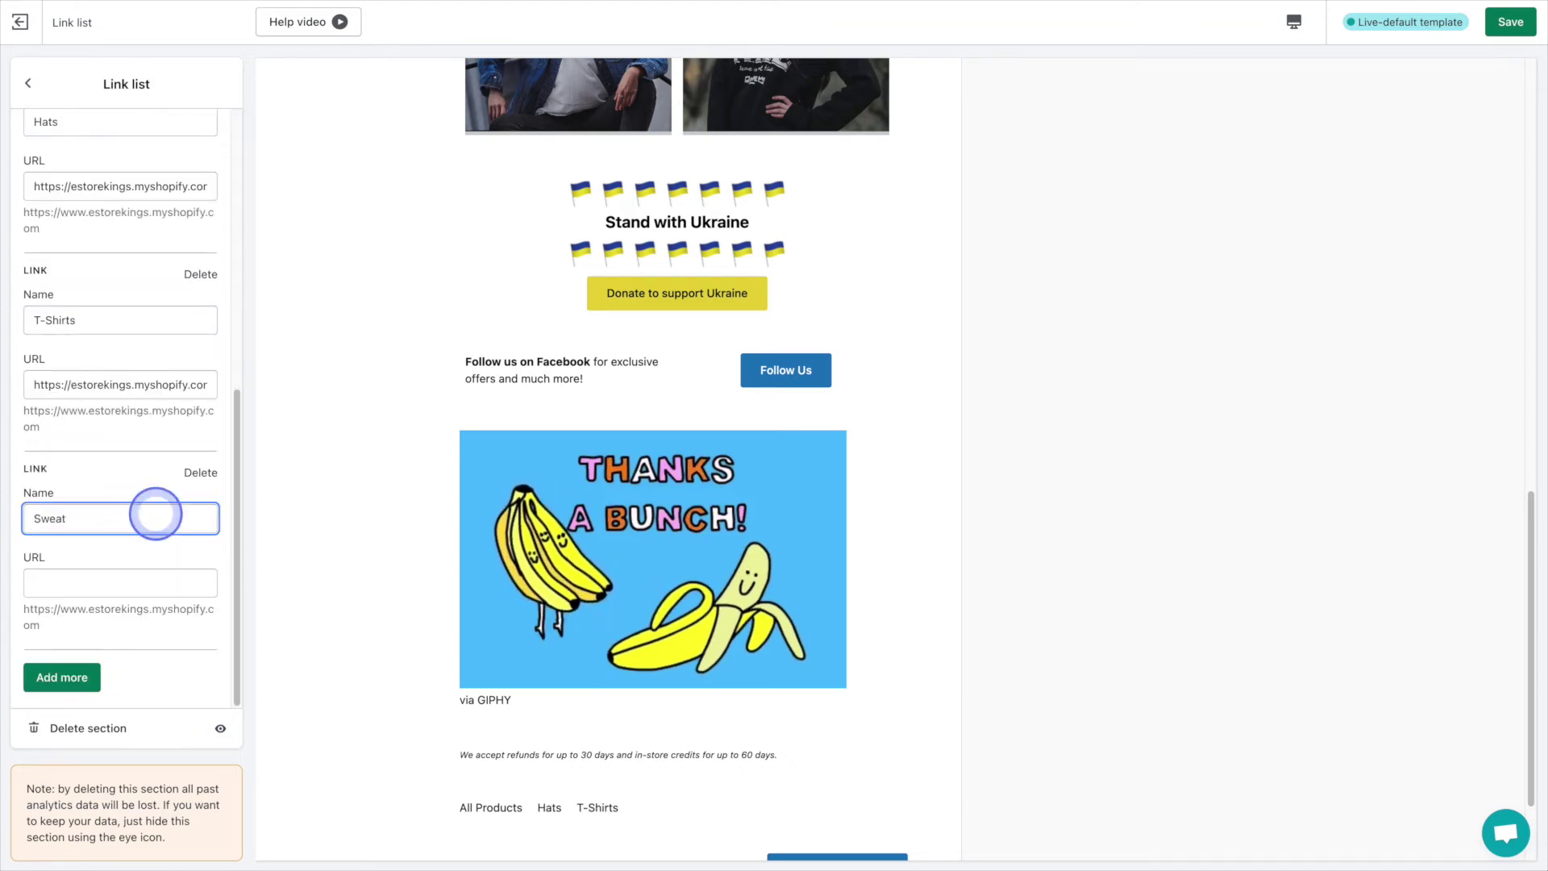
text(shirts)
key(Tab)
key(Tab)
key(Return)
text(H)
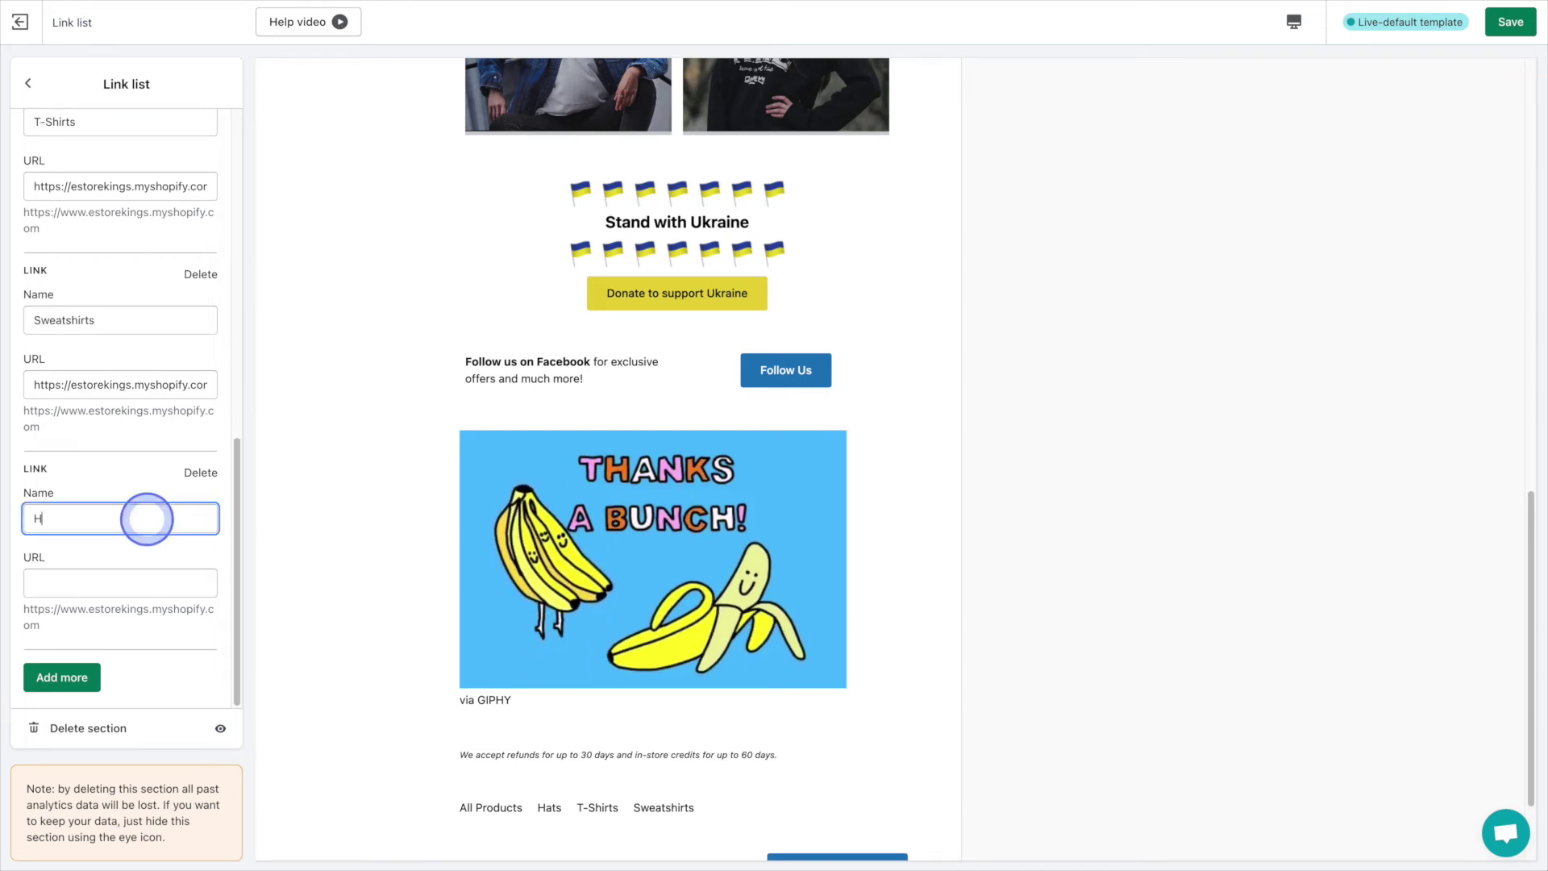
text(https://estorekings.myshopify.com/collections/)
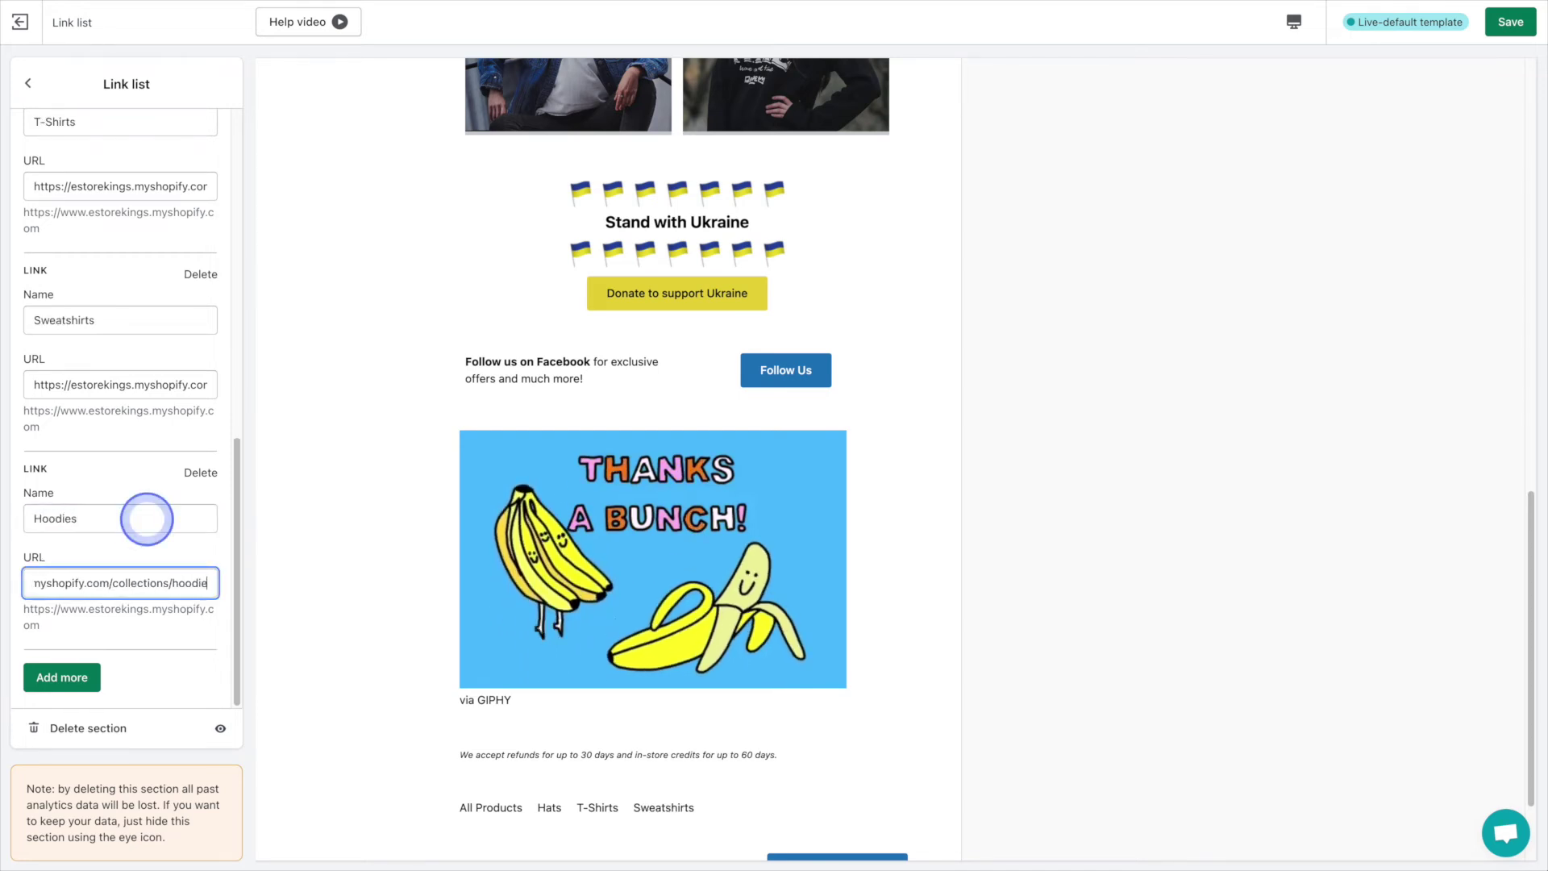
click(22, 23)
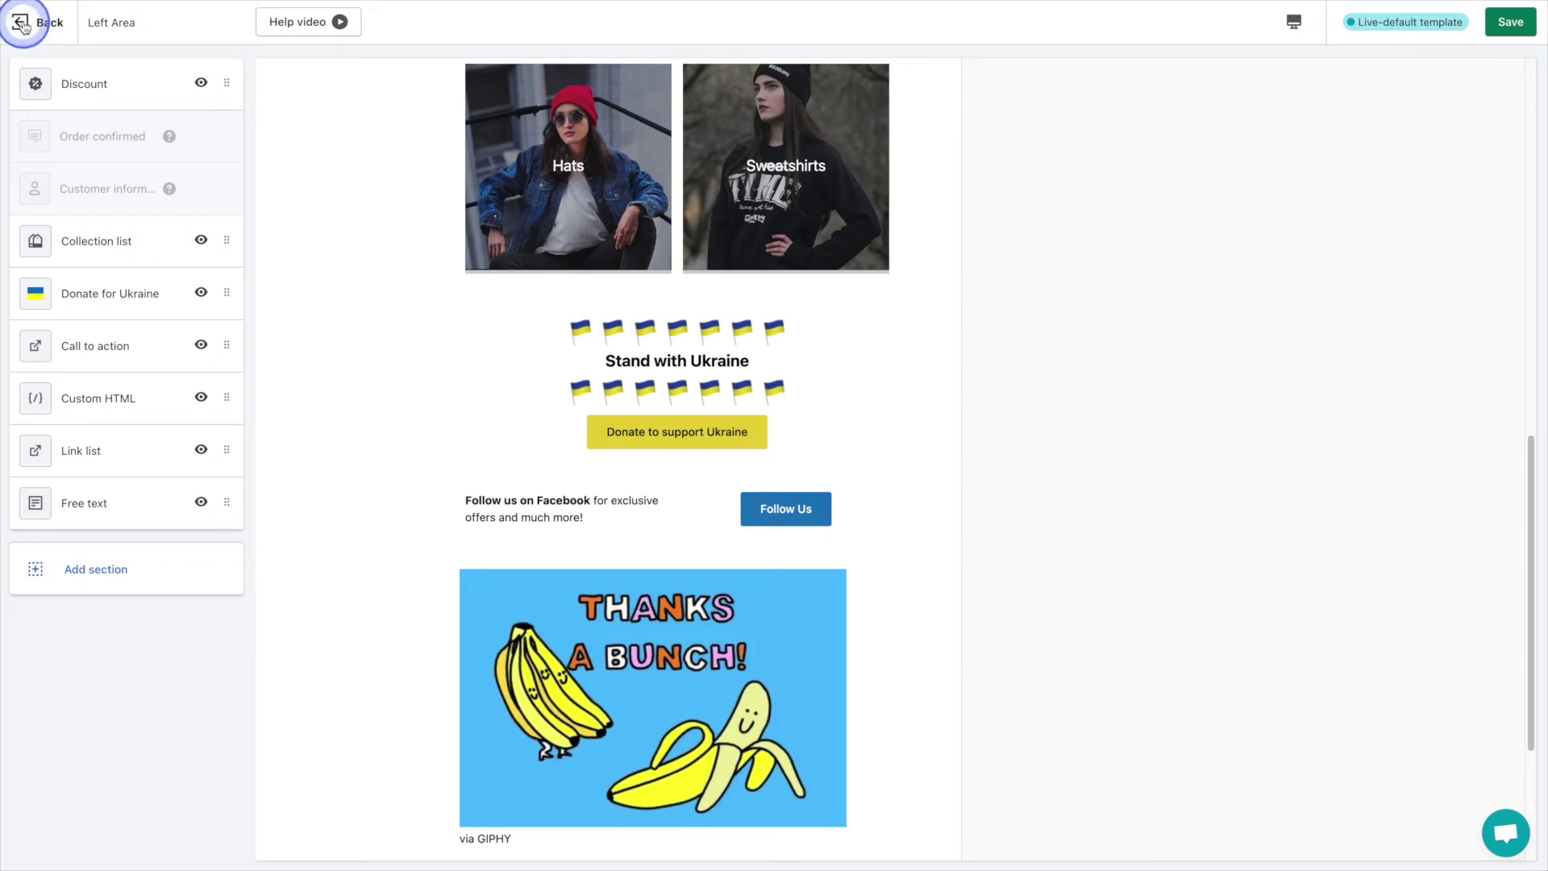
Add a Post purchase surveys section to the right area using the Referral Survey 'How did you find us?'
click(21, 22)
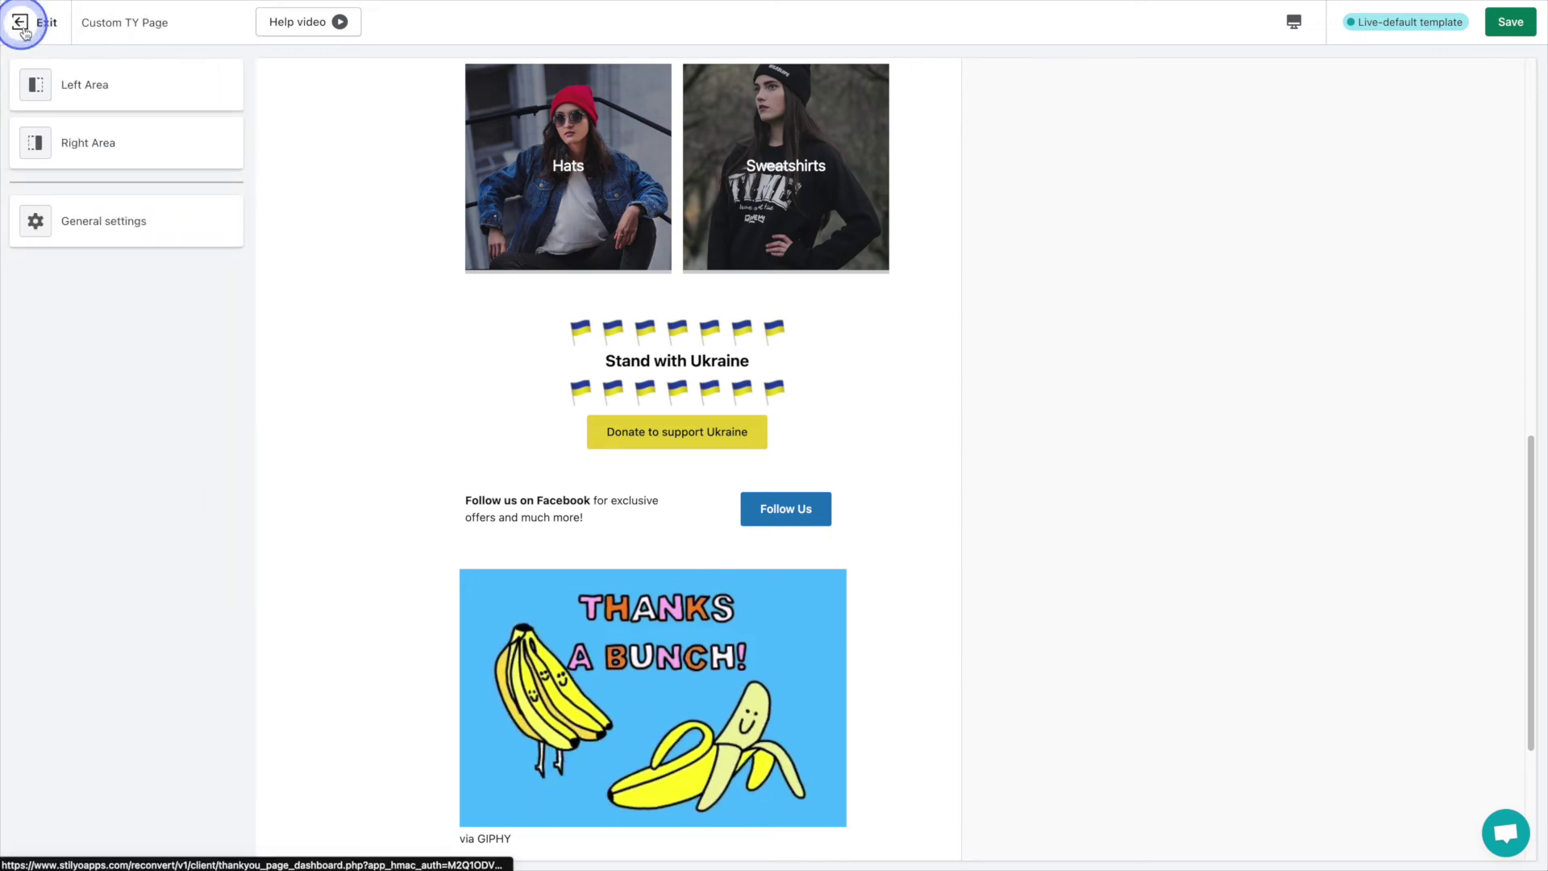
click(188, 139)
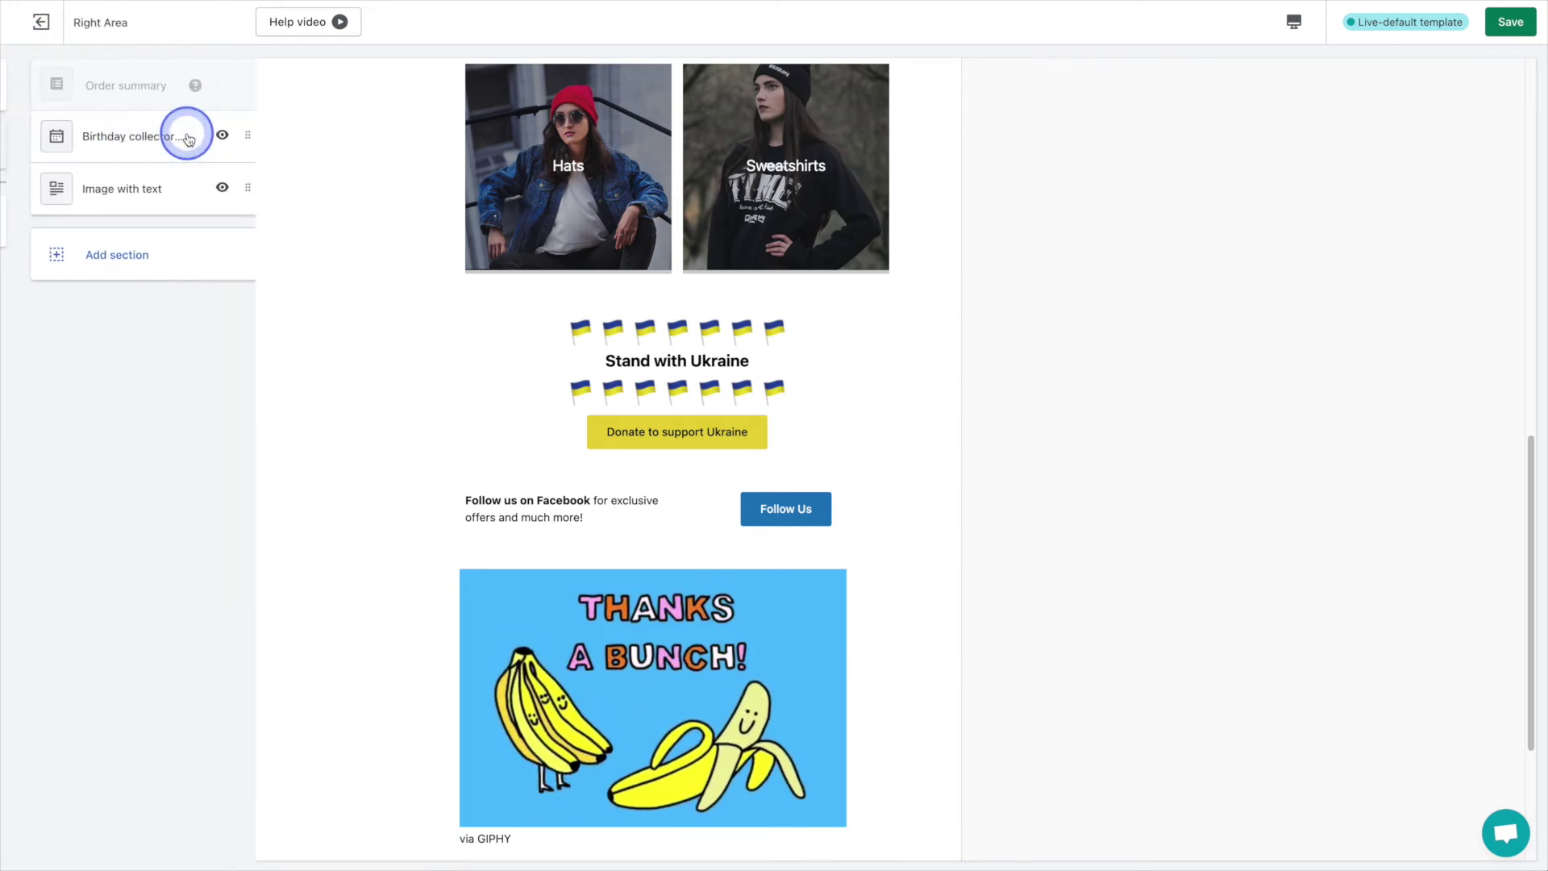
click(204, 244)
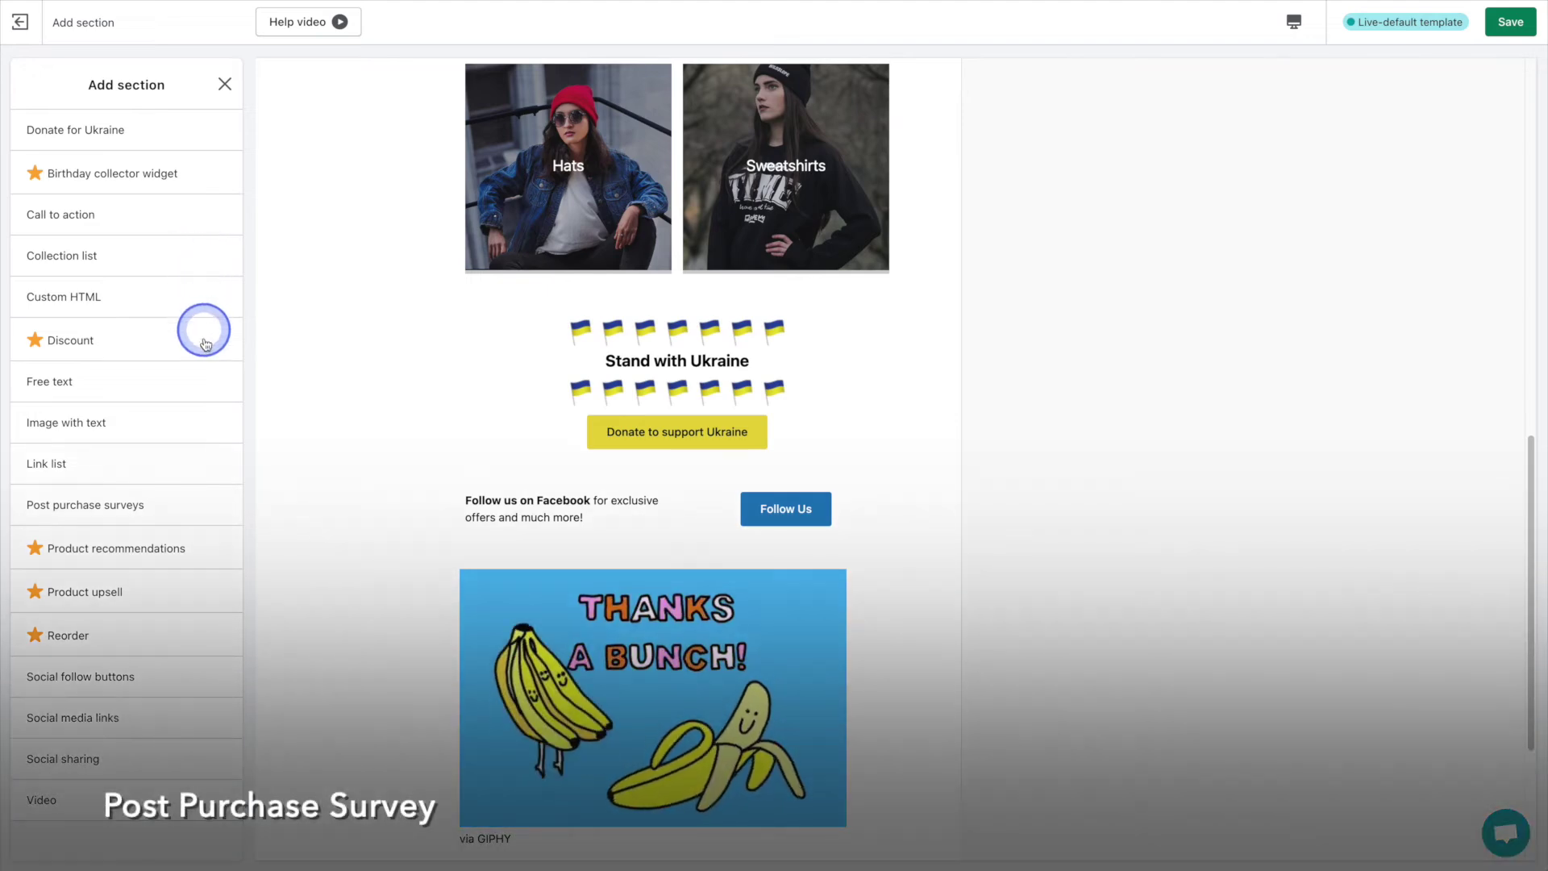
click(197, 516)
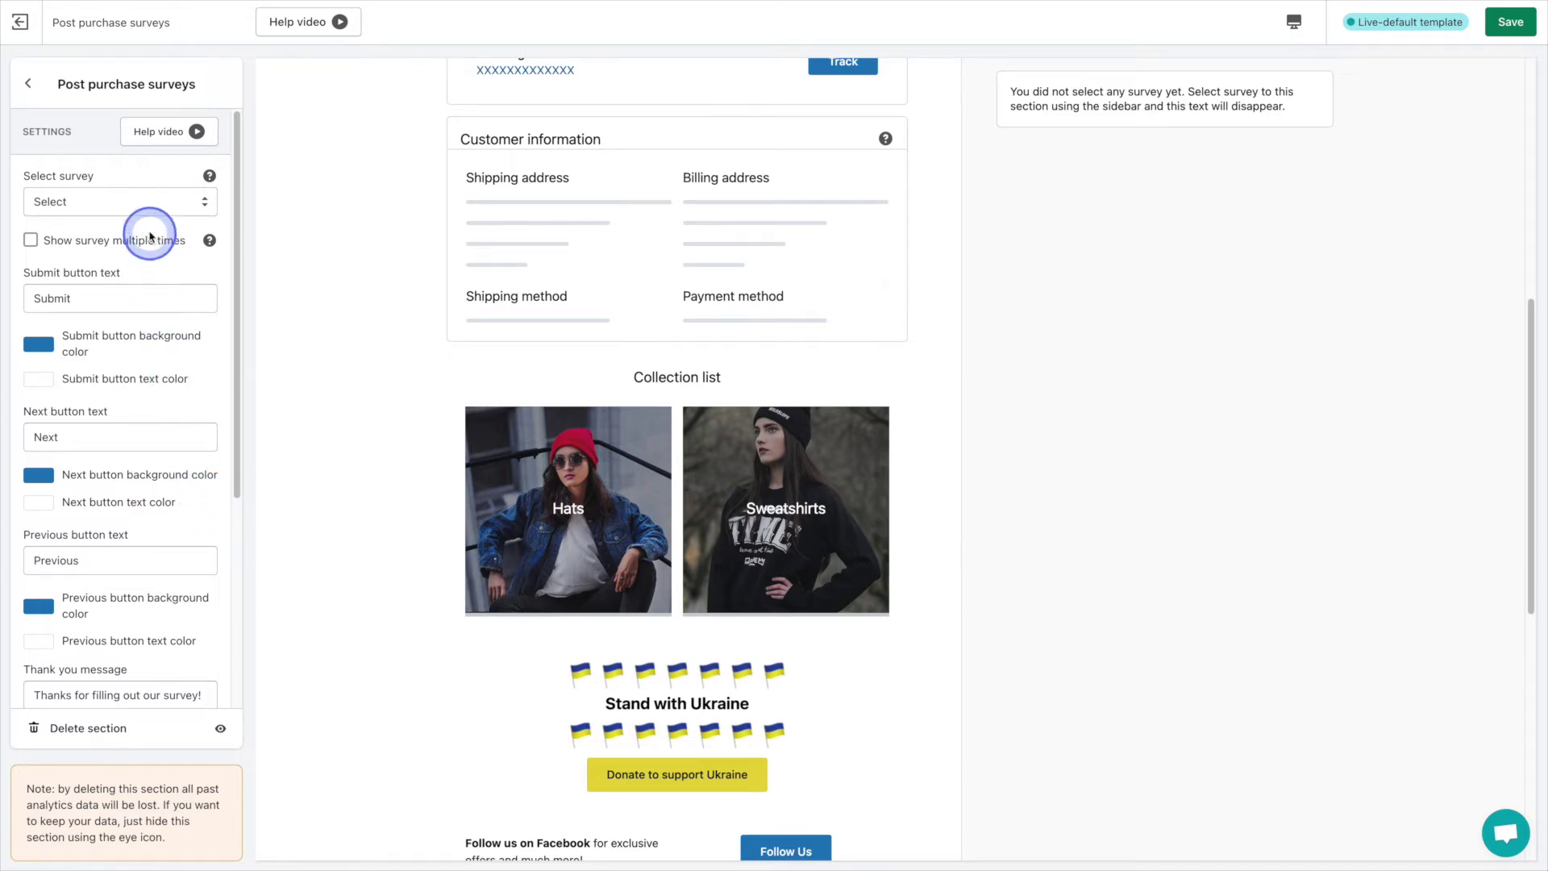
click(140, 202)
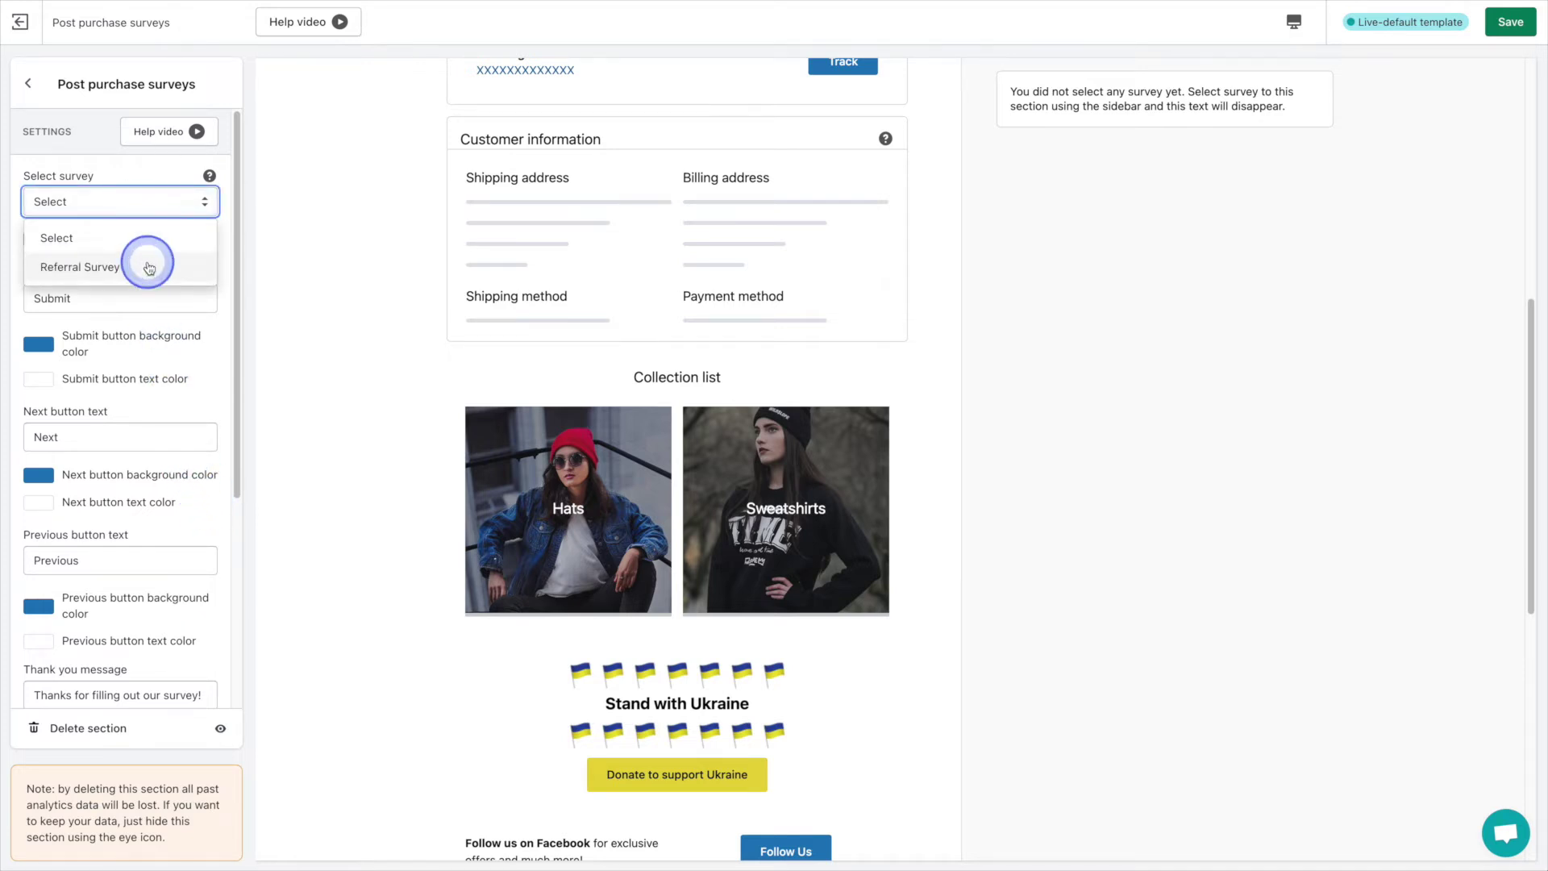
click(149, 267)
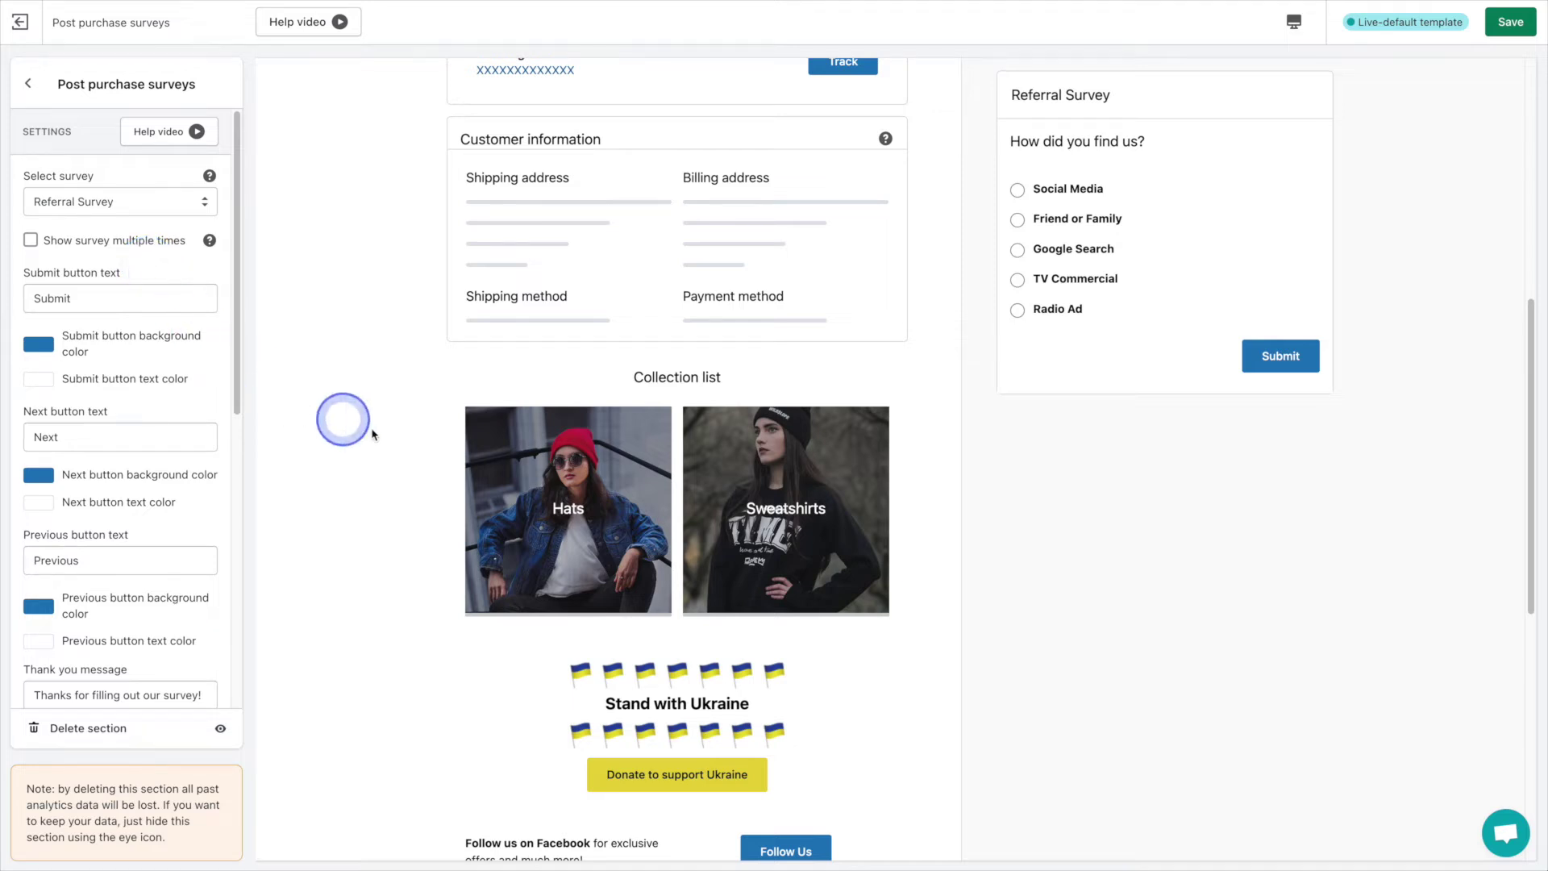
drag(1524, 508, 1486, 331)
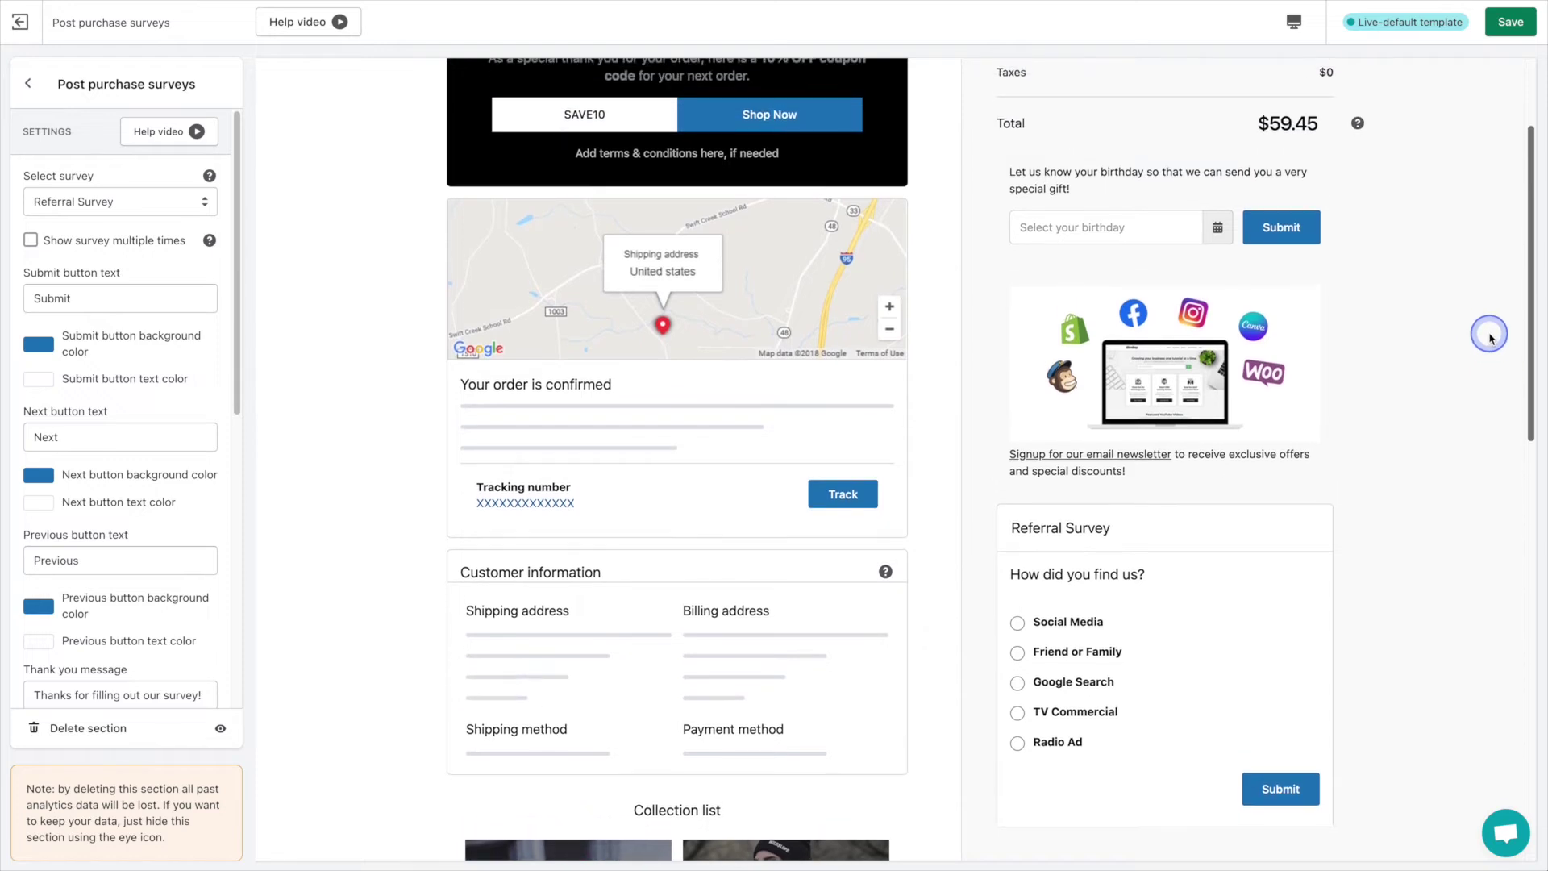
click(27, 86)
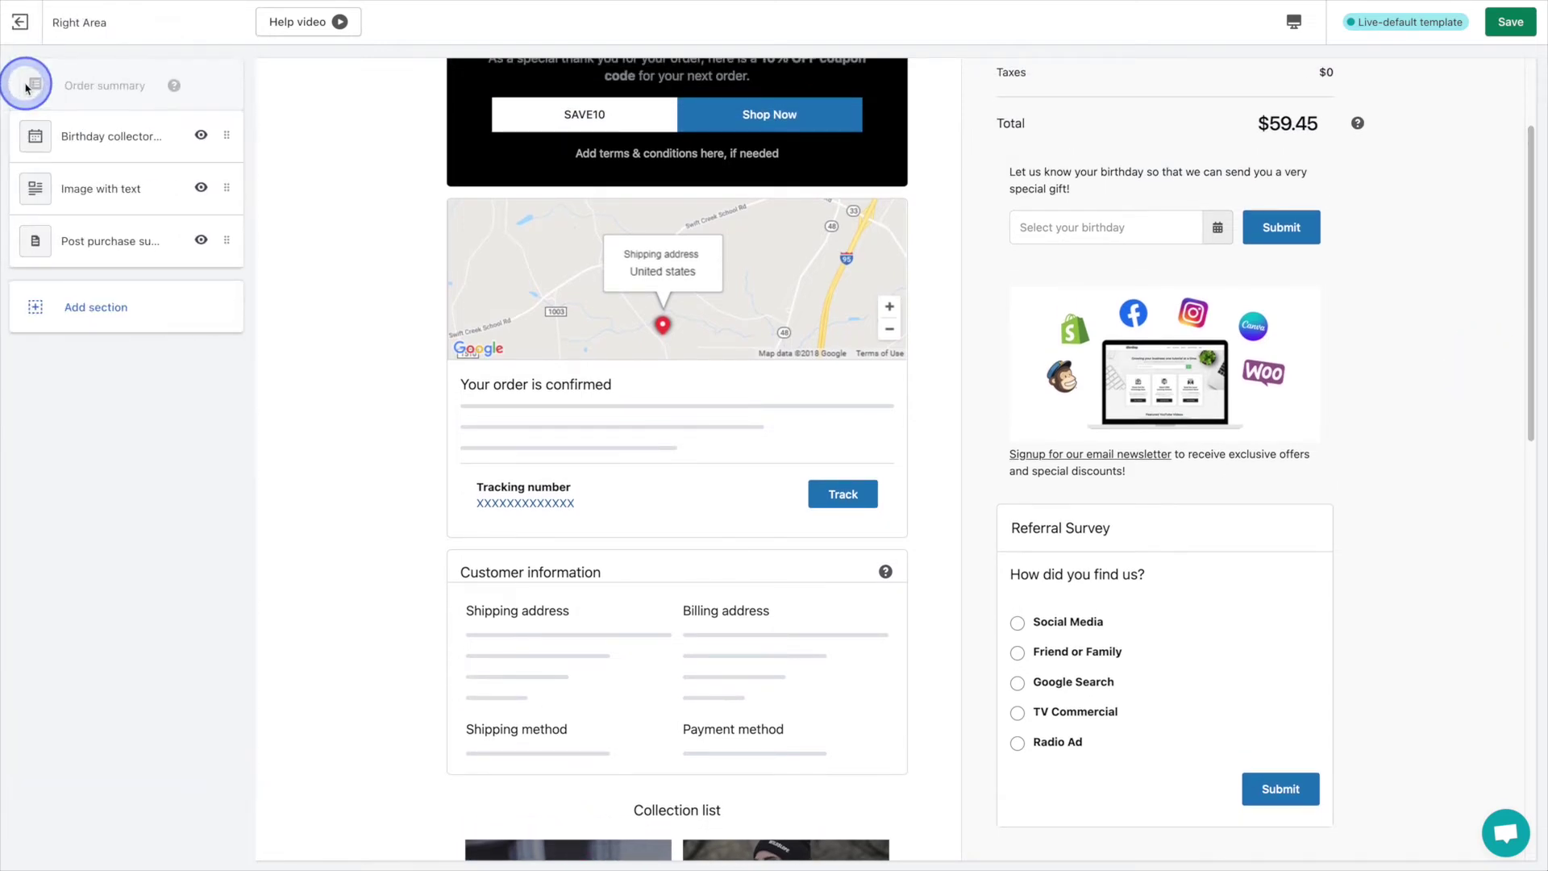
Add a Product recommendations section to the Left Area and move it to the top
click(17, 24)
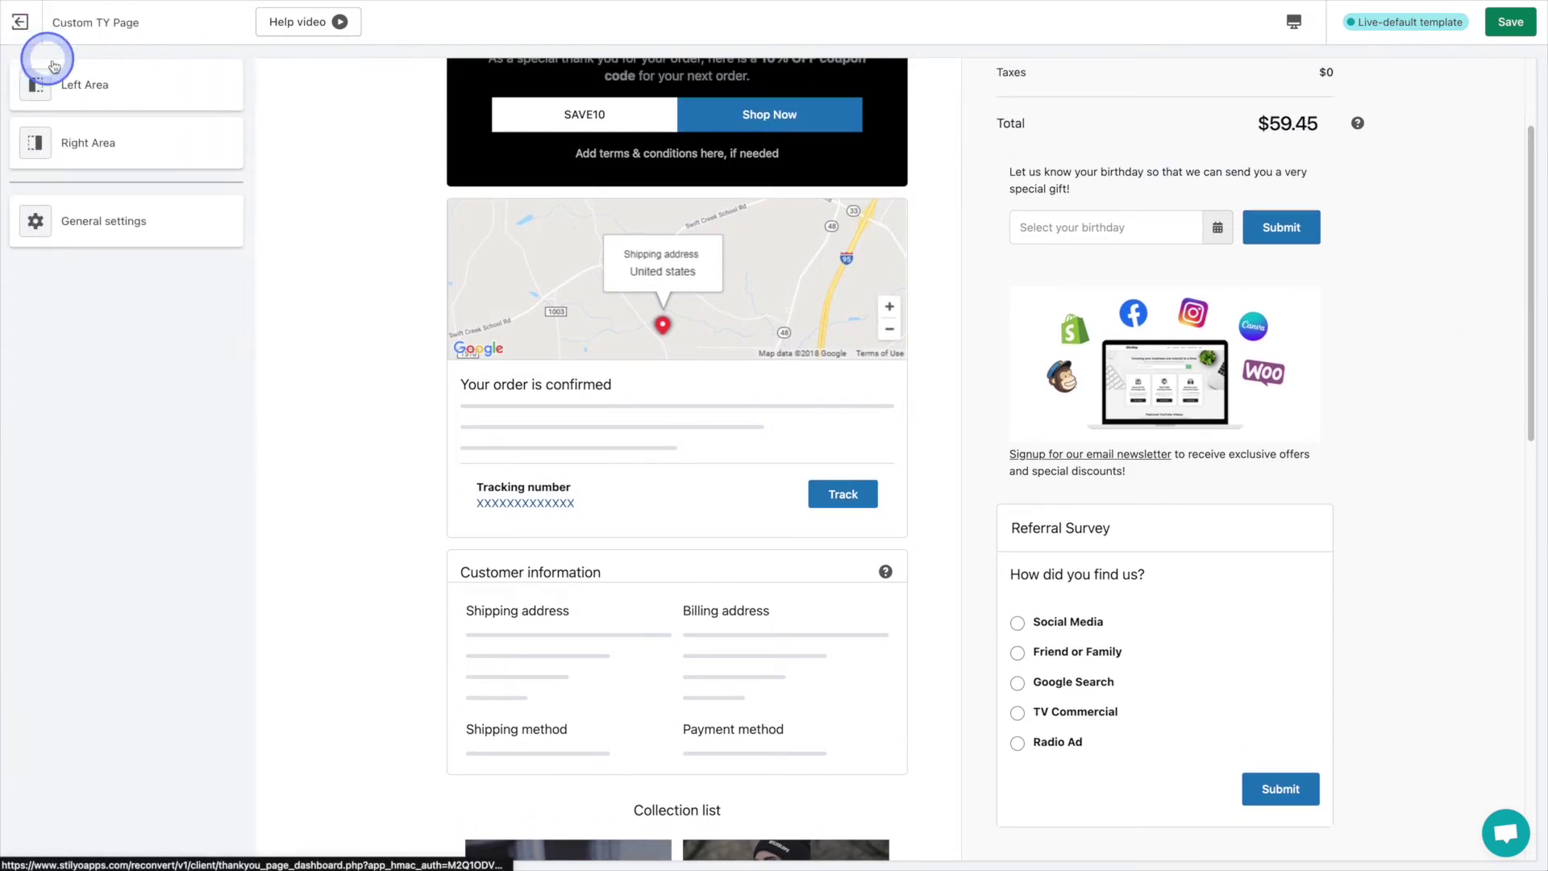
click(113, 79)
click(234, 562)
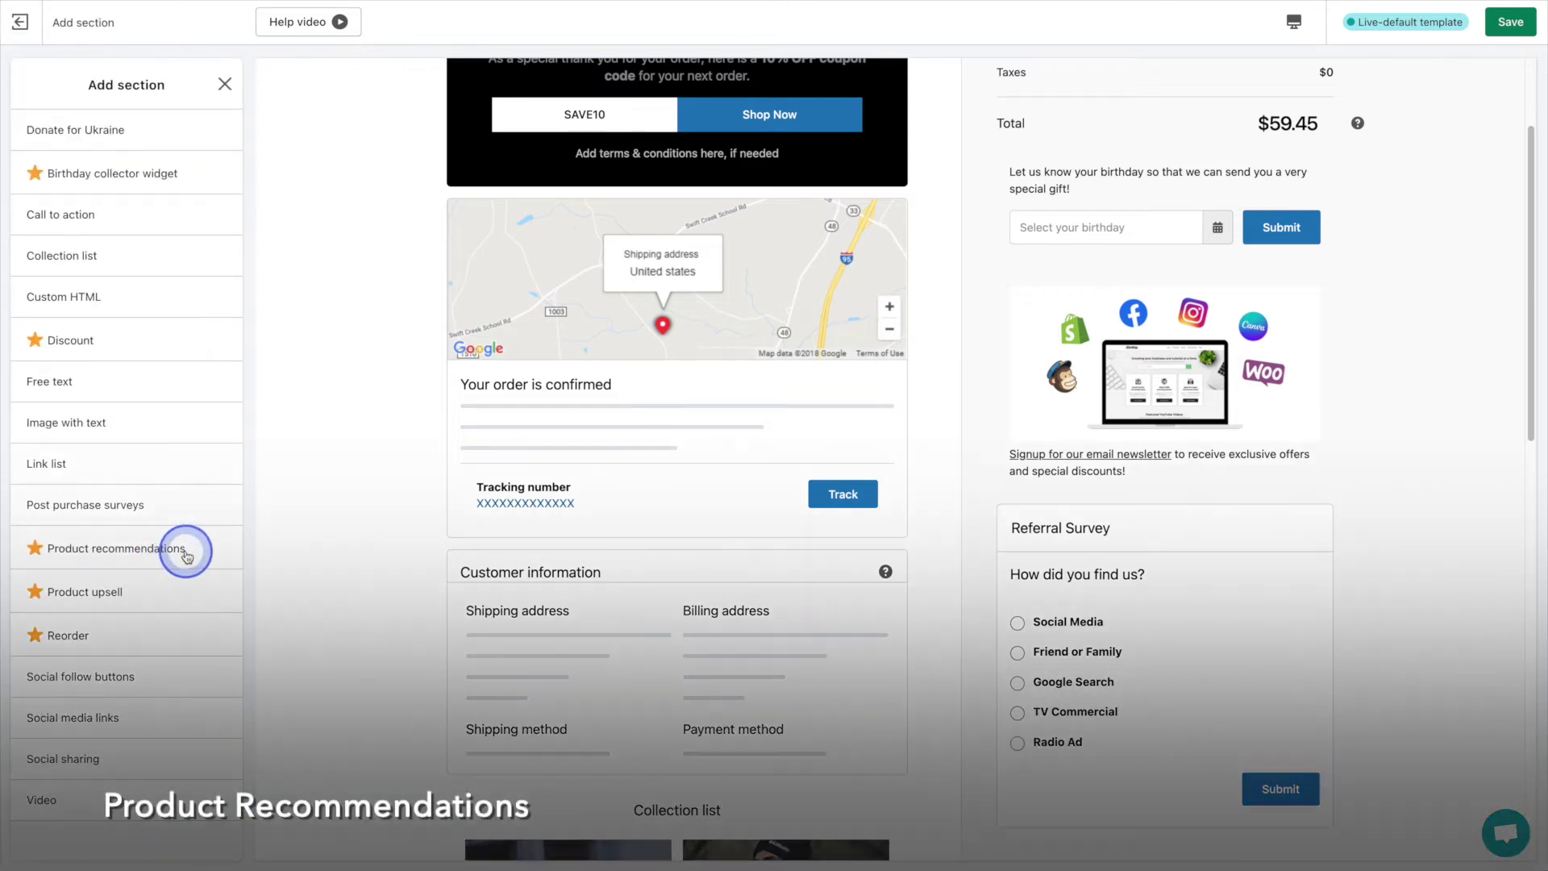
click(194, 551)
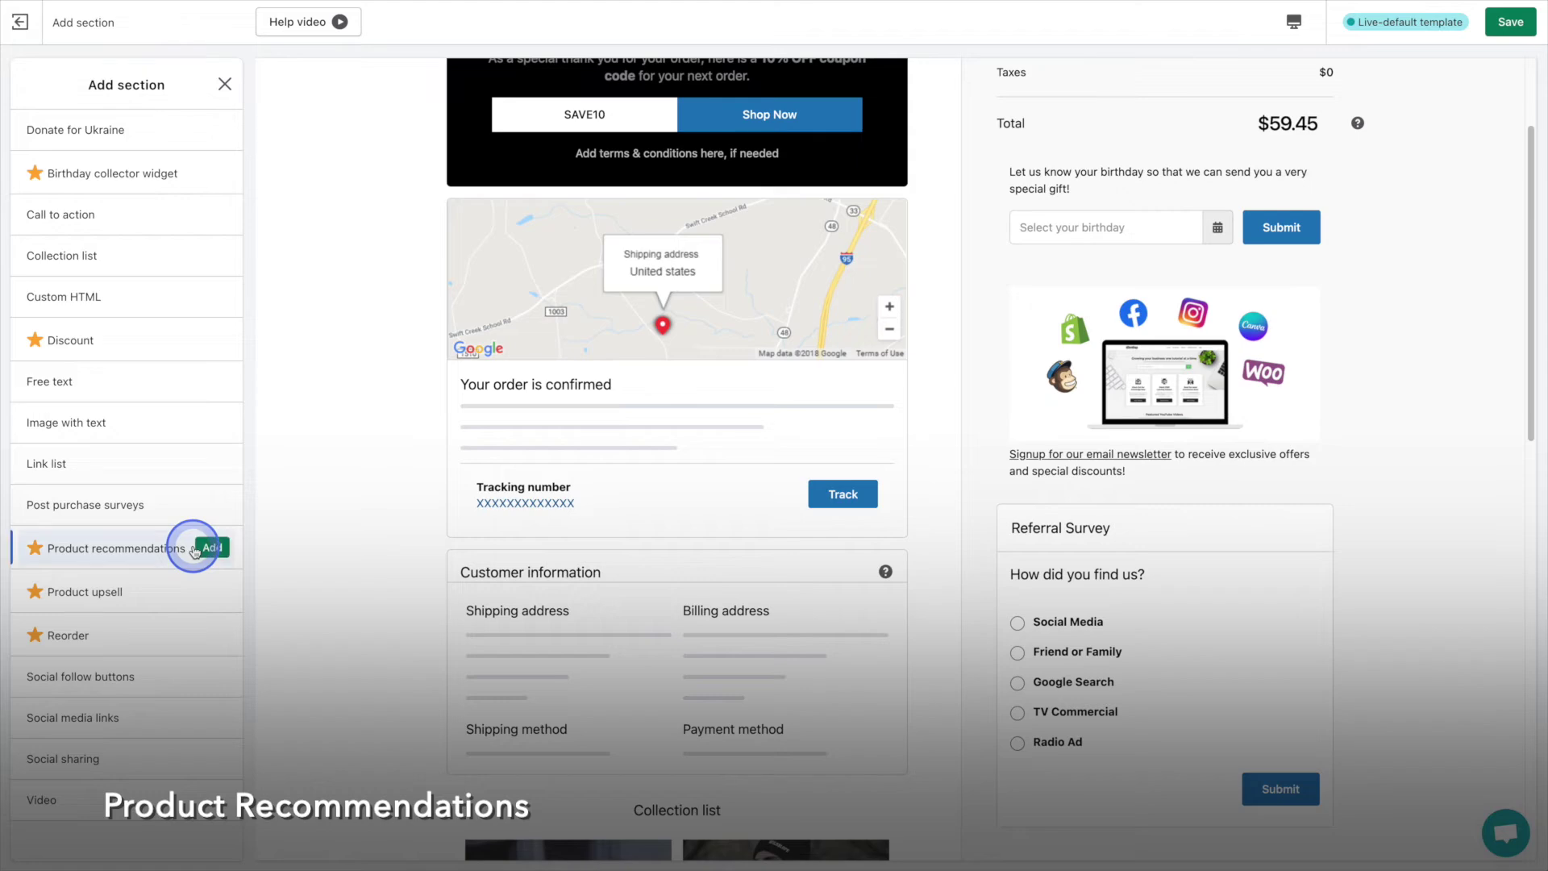
click(207, 548)
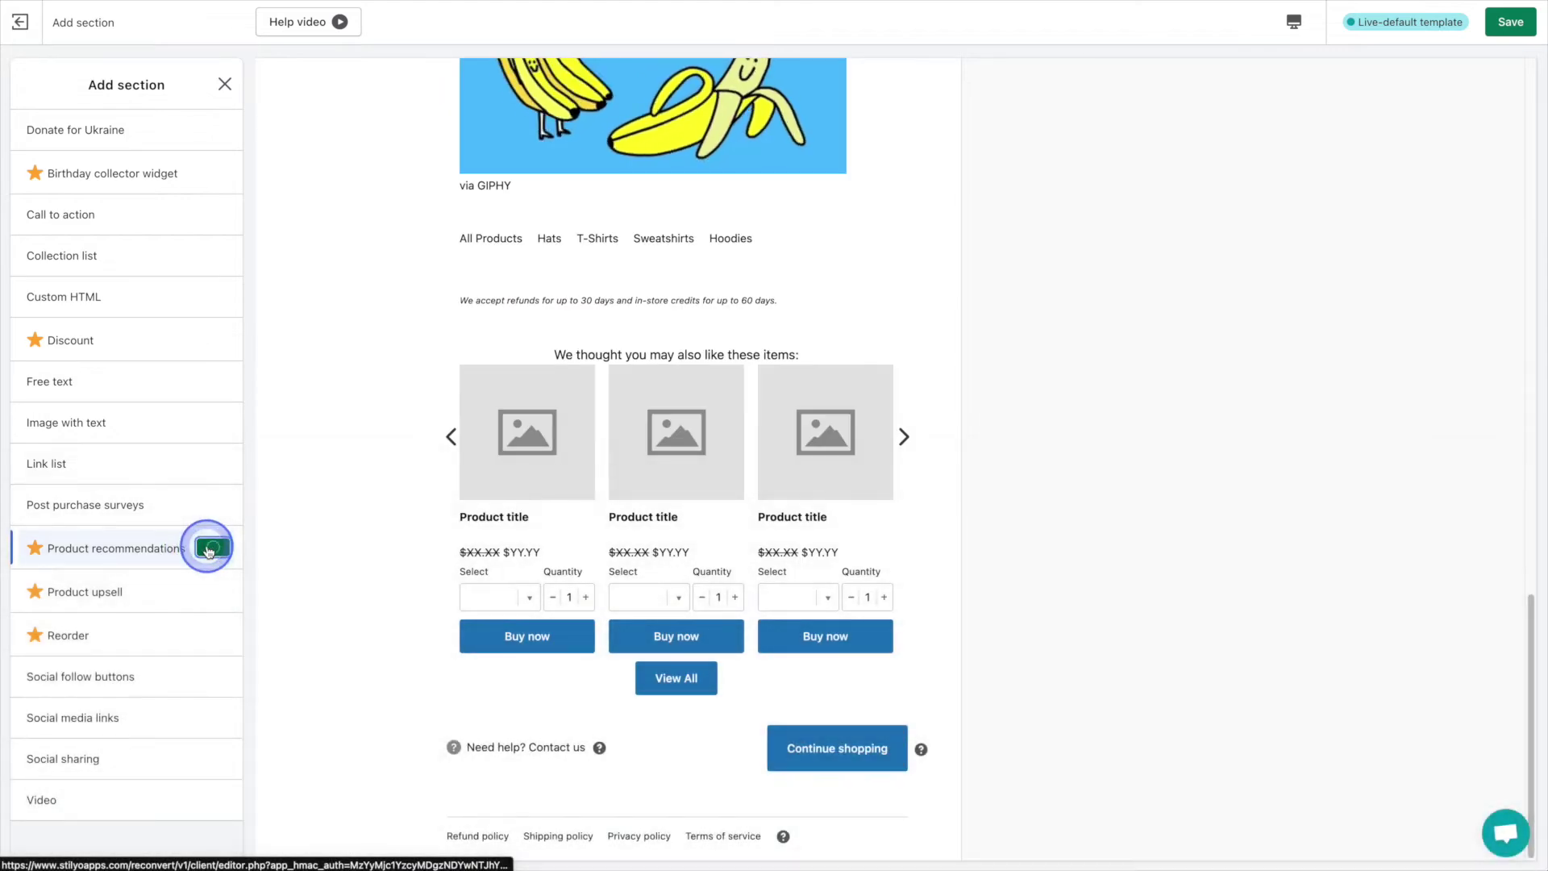
click(28, 84)
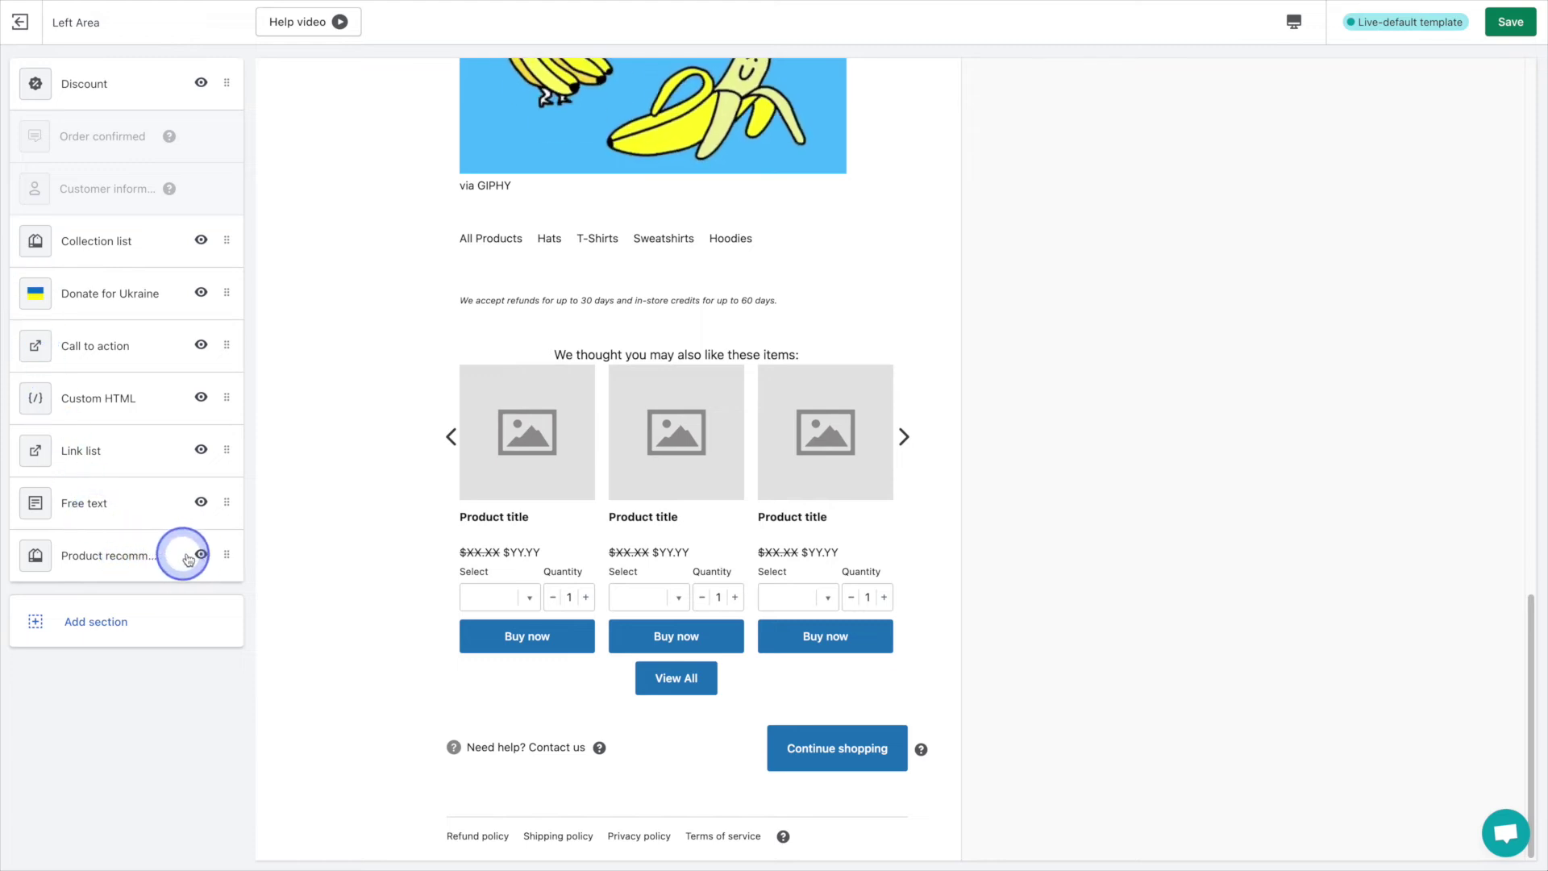
drag(222, 557, 230, 83)
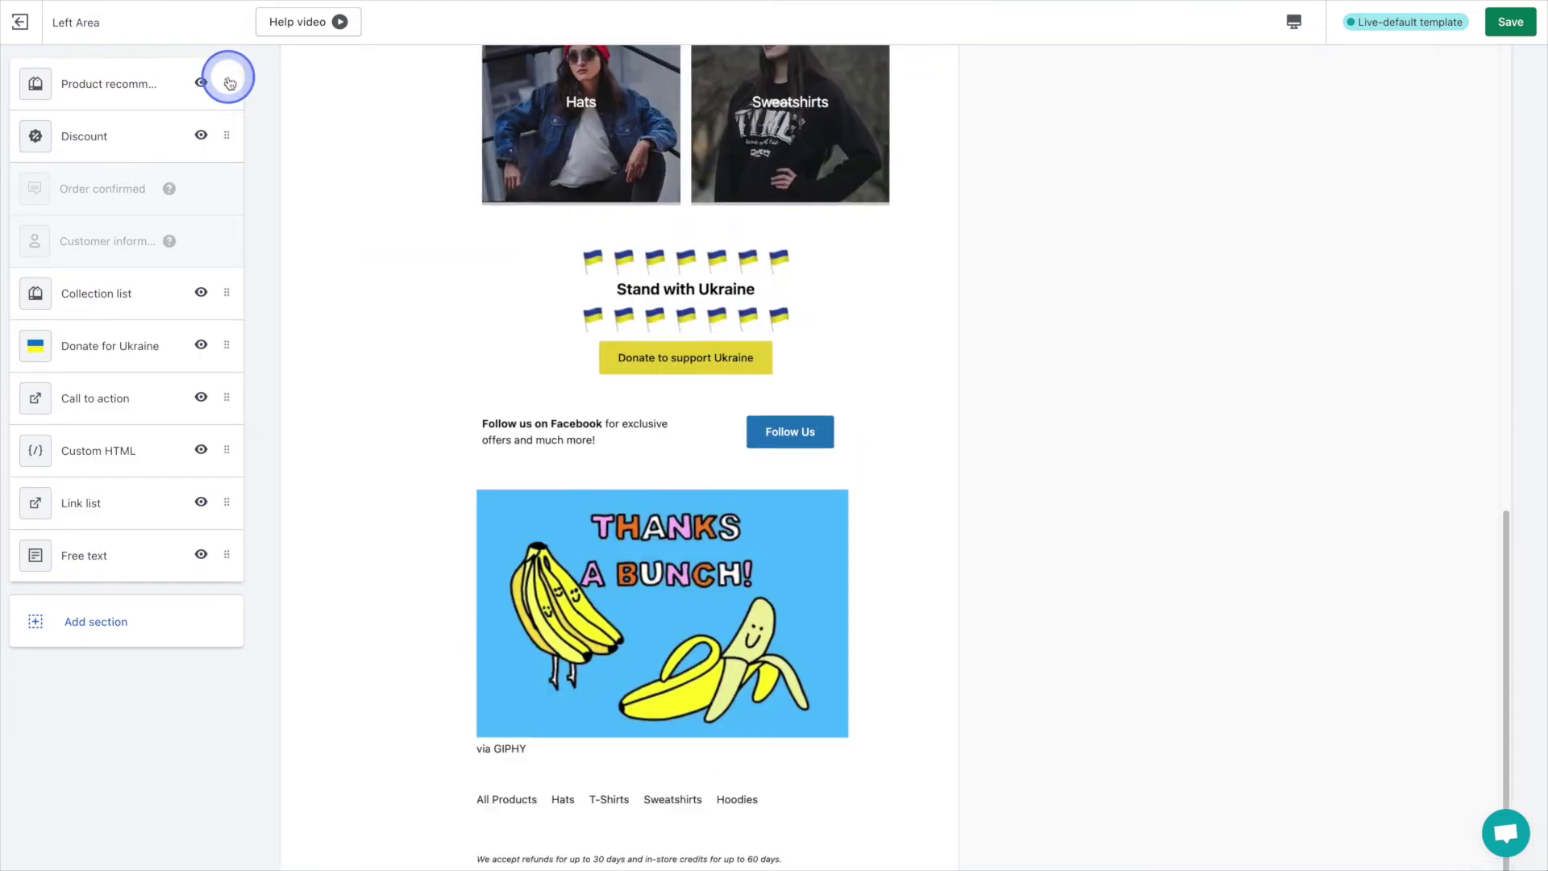
Preview the next recommended products in the carousel, then return to the Right Area list
drag(1526, 510, 1504, 55)
click(904, 272)
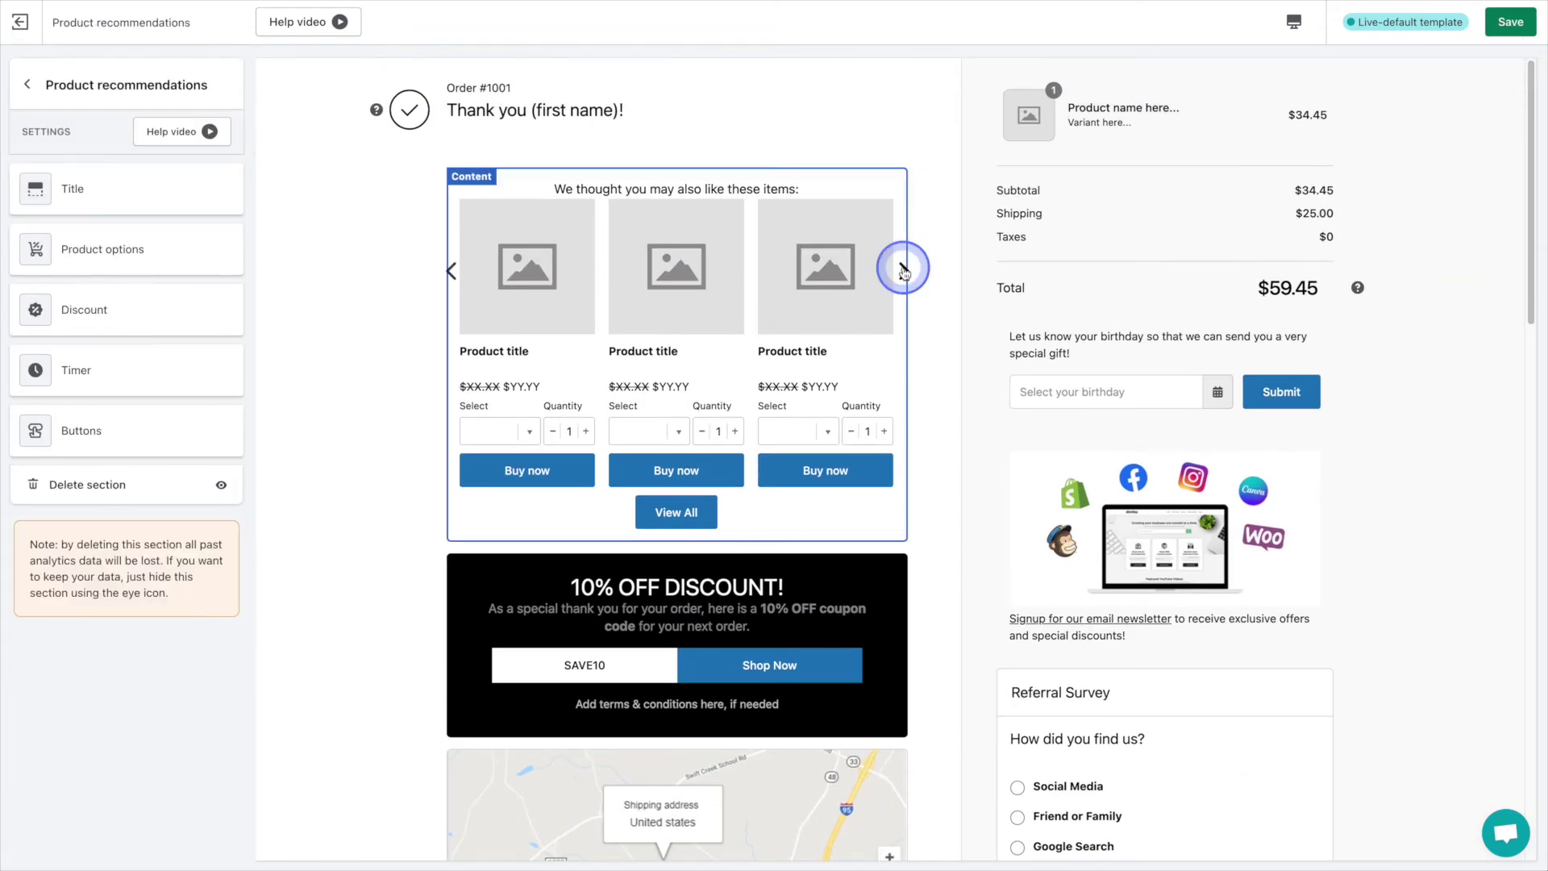
click(904, 272)
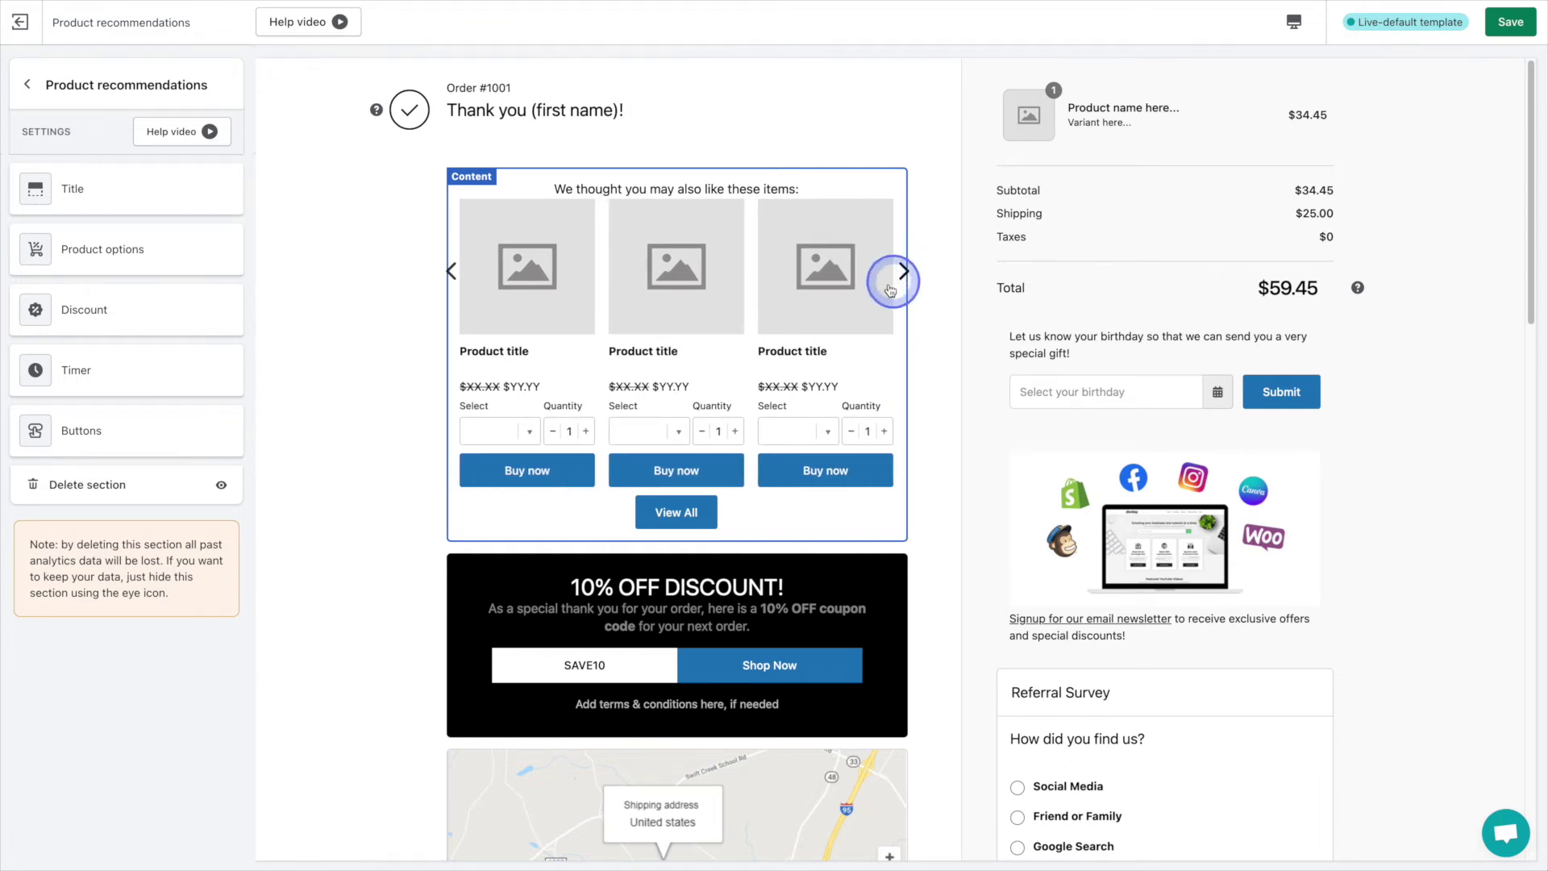
click(29, 87)
click(20, 22)
click(139, 140)
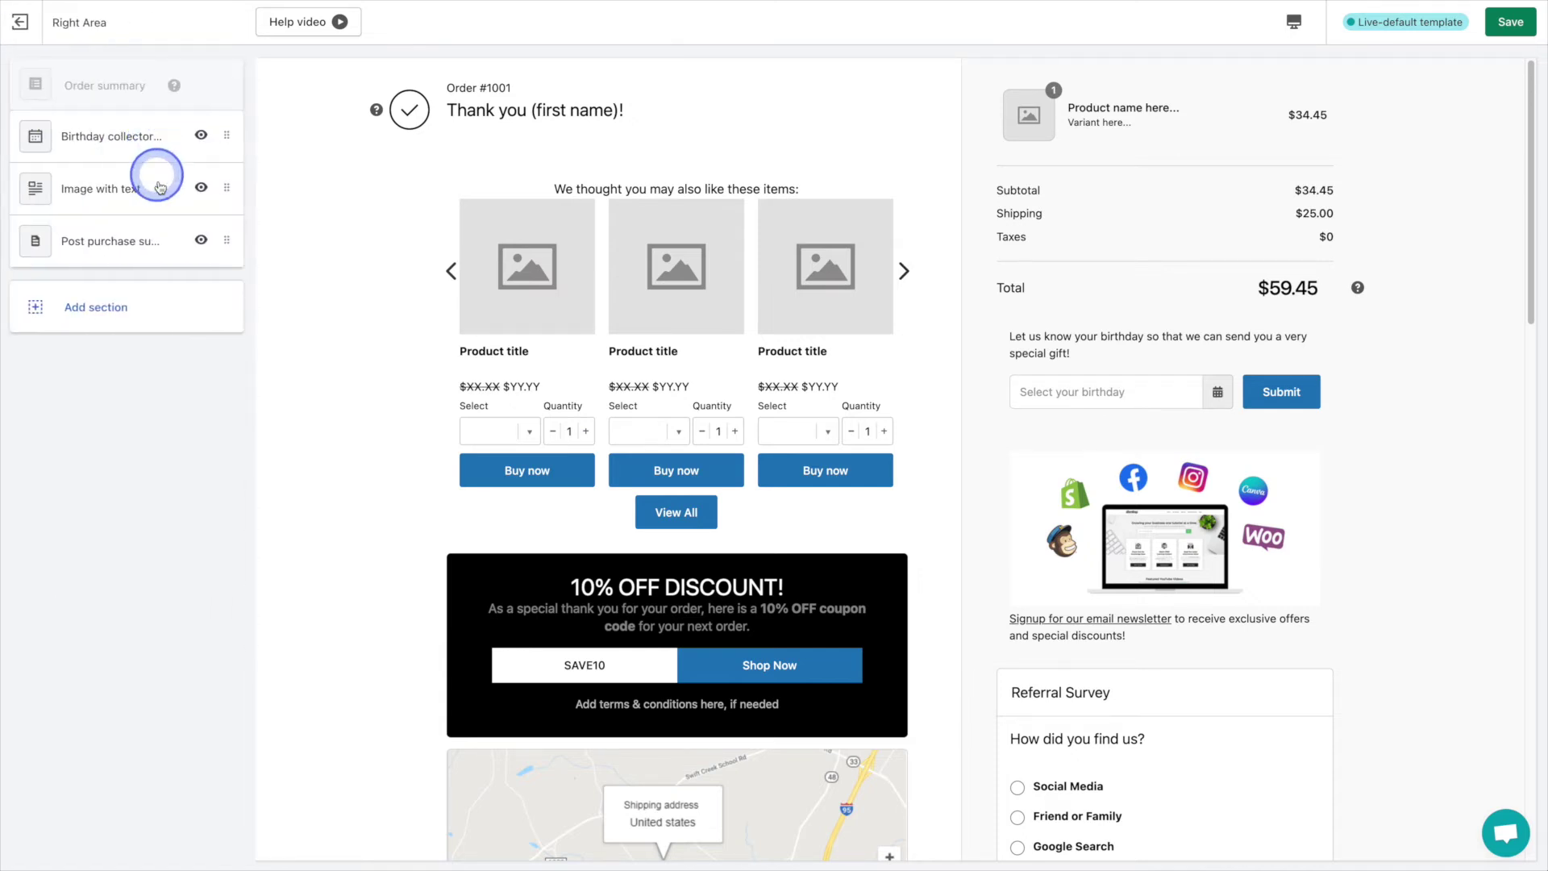
Add a Product upsell with a red, bold SAVE BIG title, followed by a Reorder section
click(190, 300)
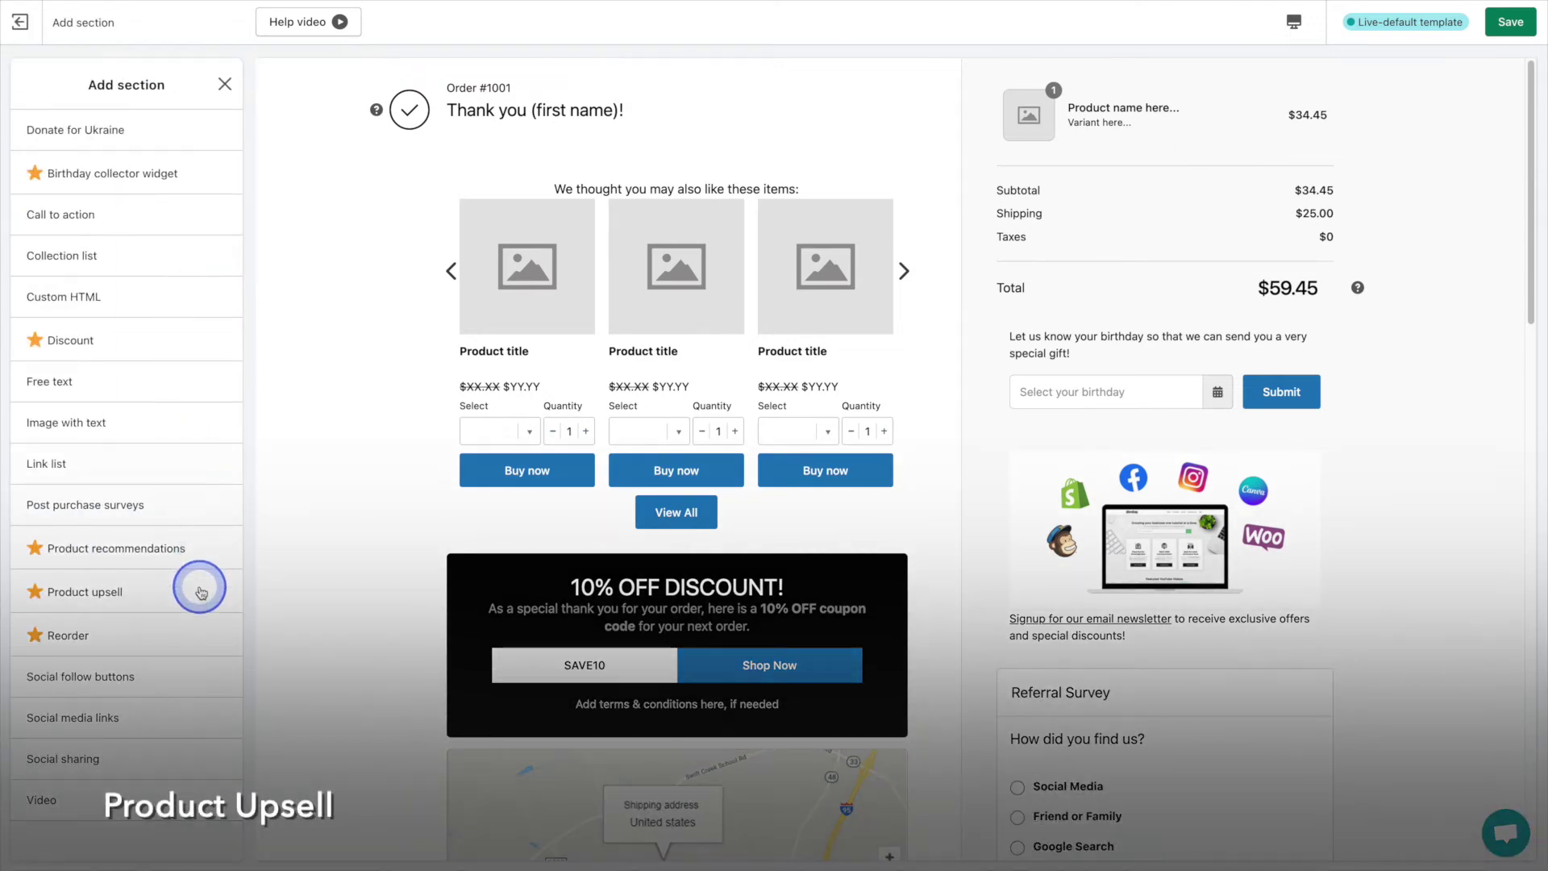
click(201, 593)
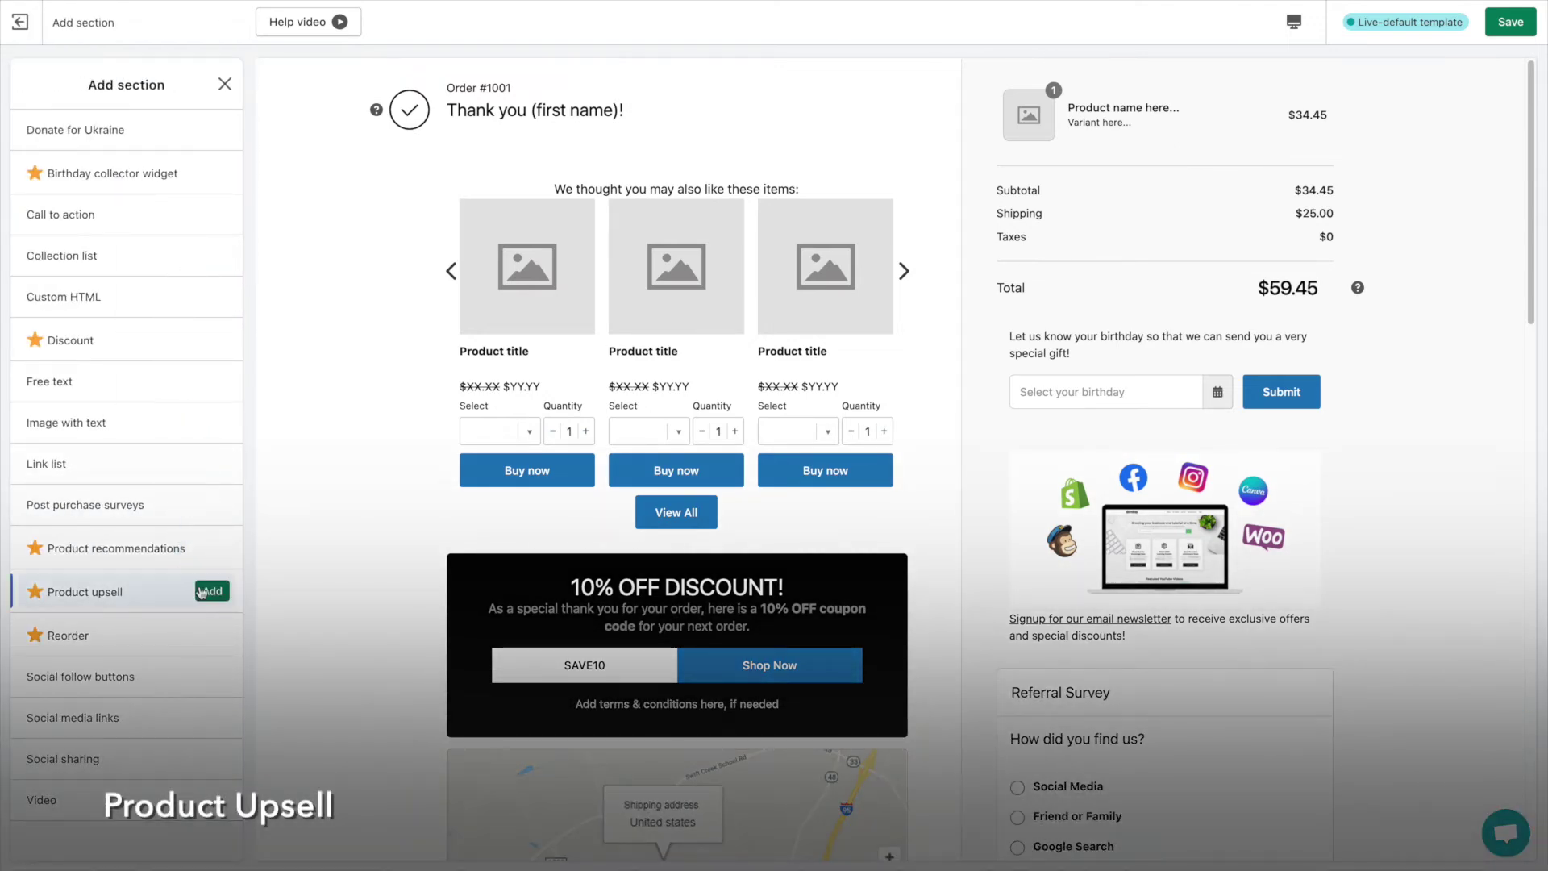
click(211, 592)
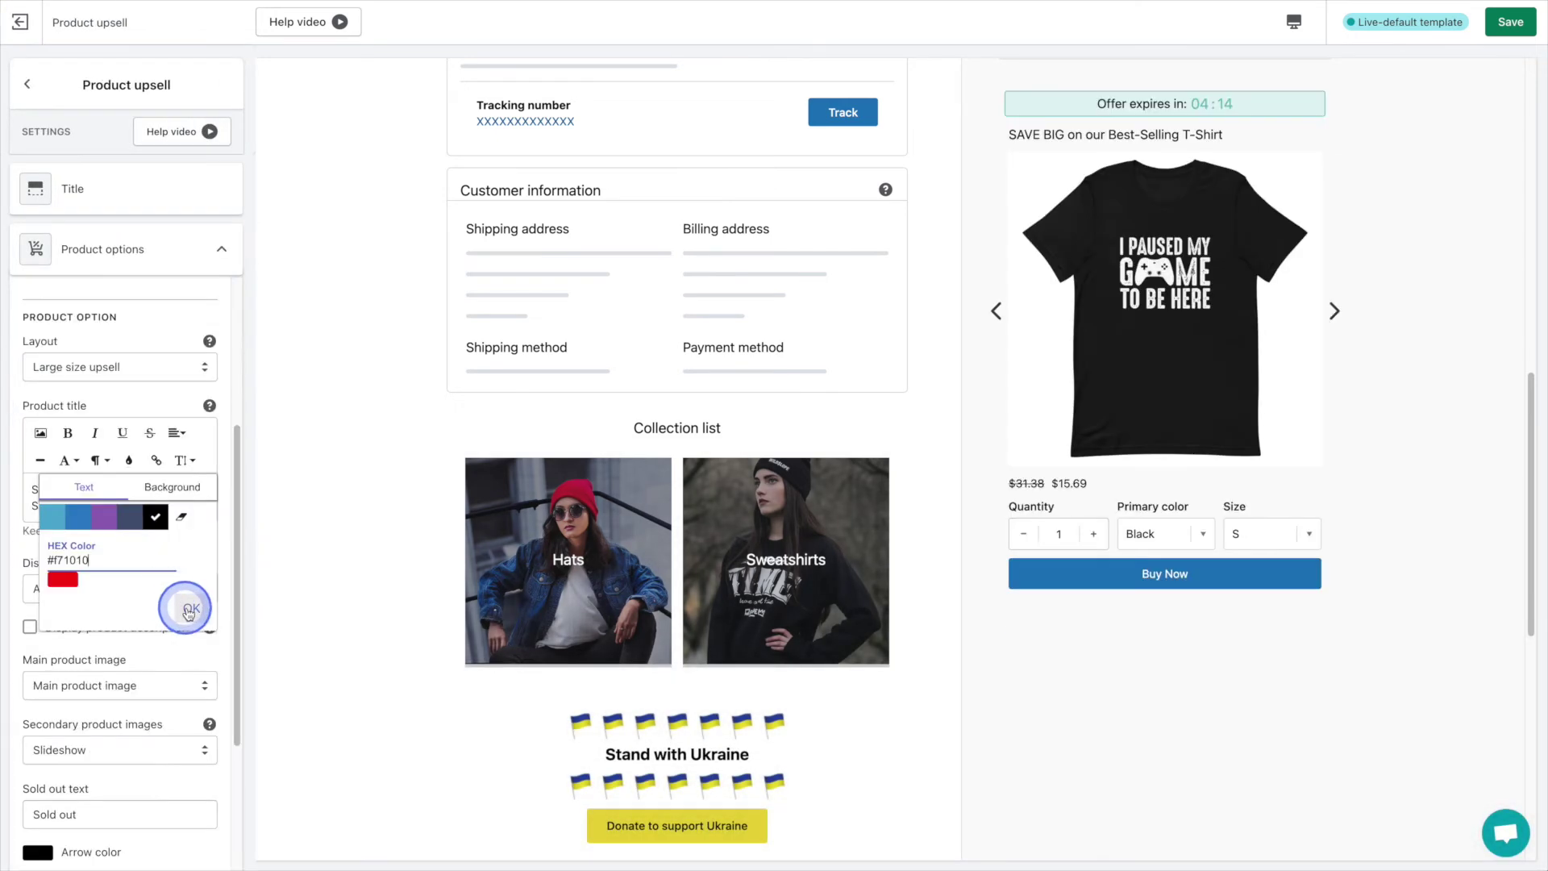
click(191, 611)
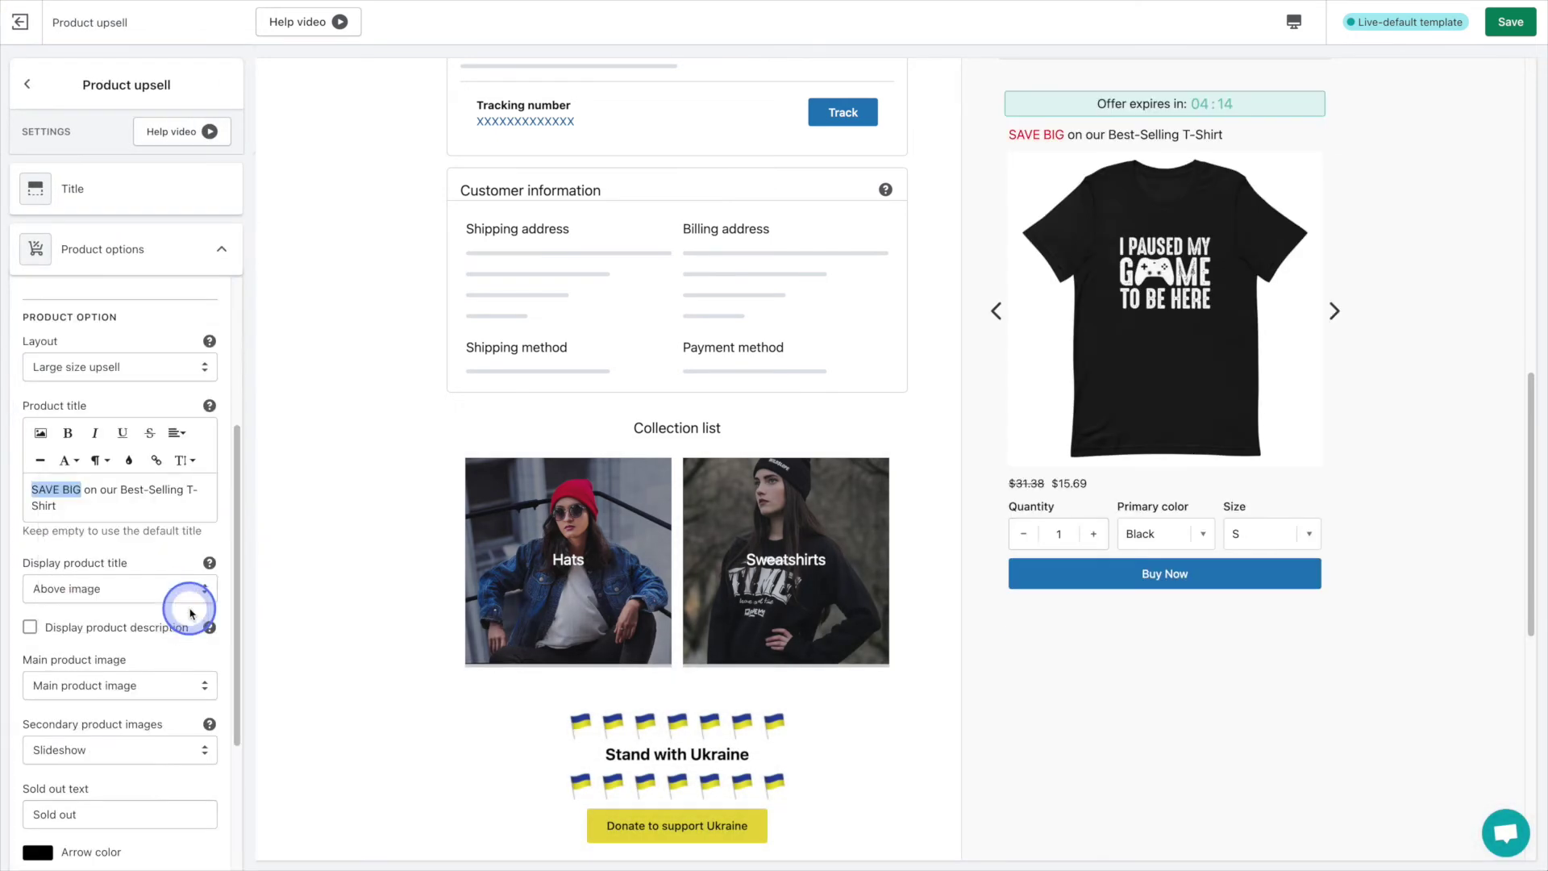
click(69, 435)
click(222, 251)
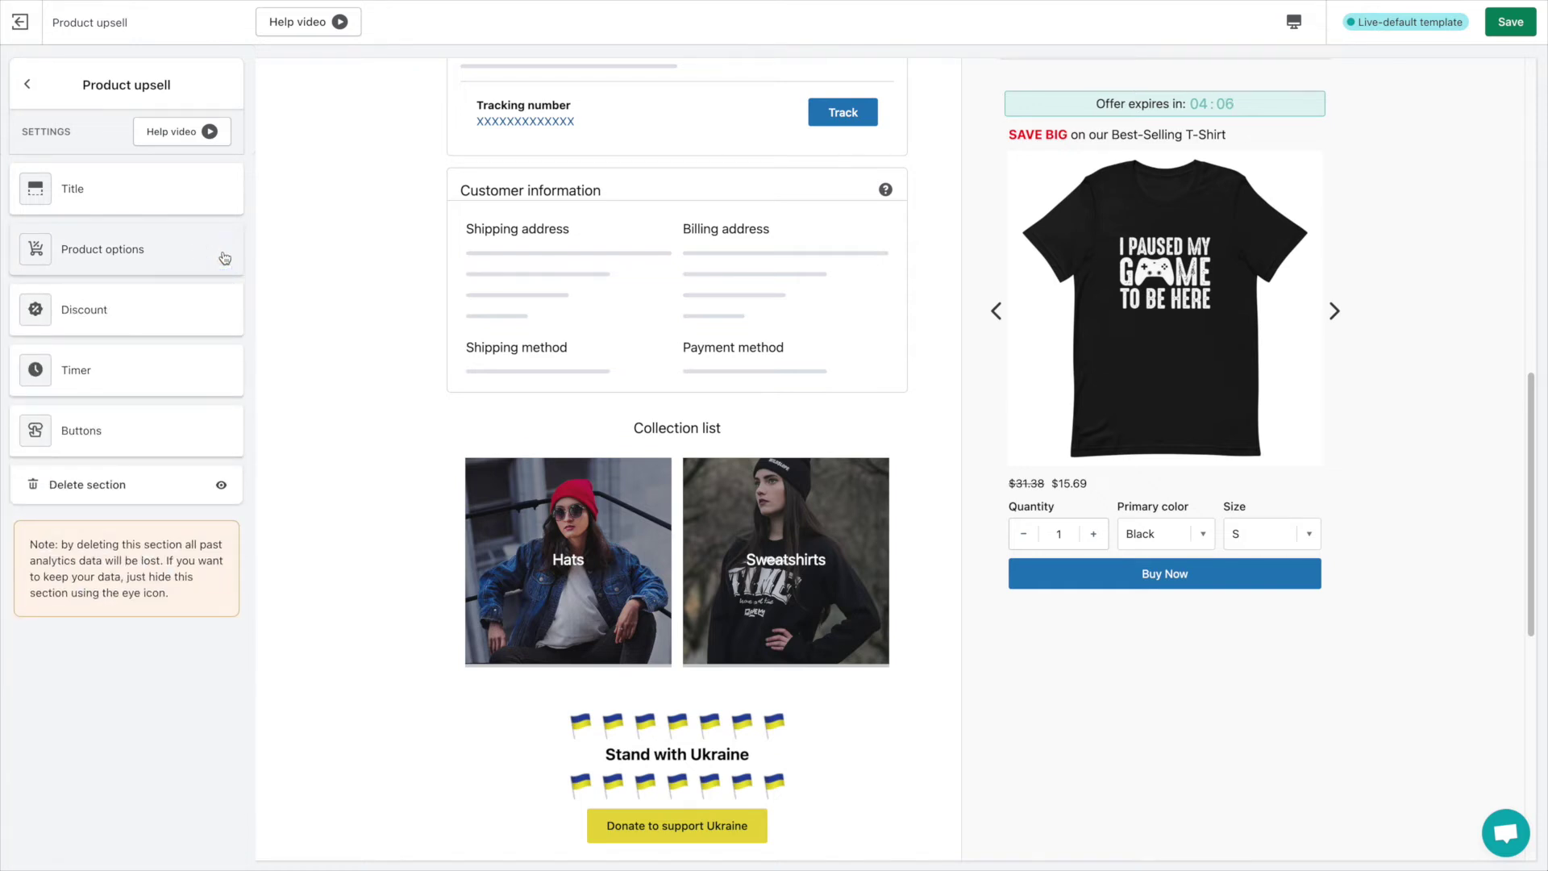
click(203, 634)
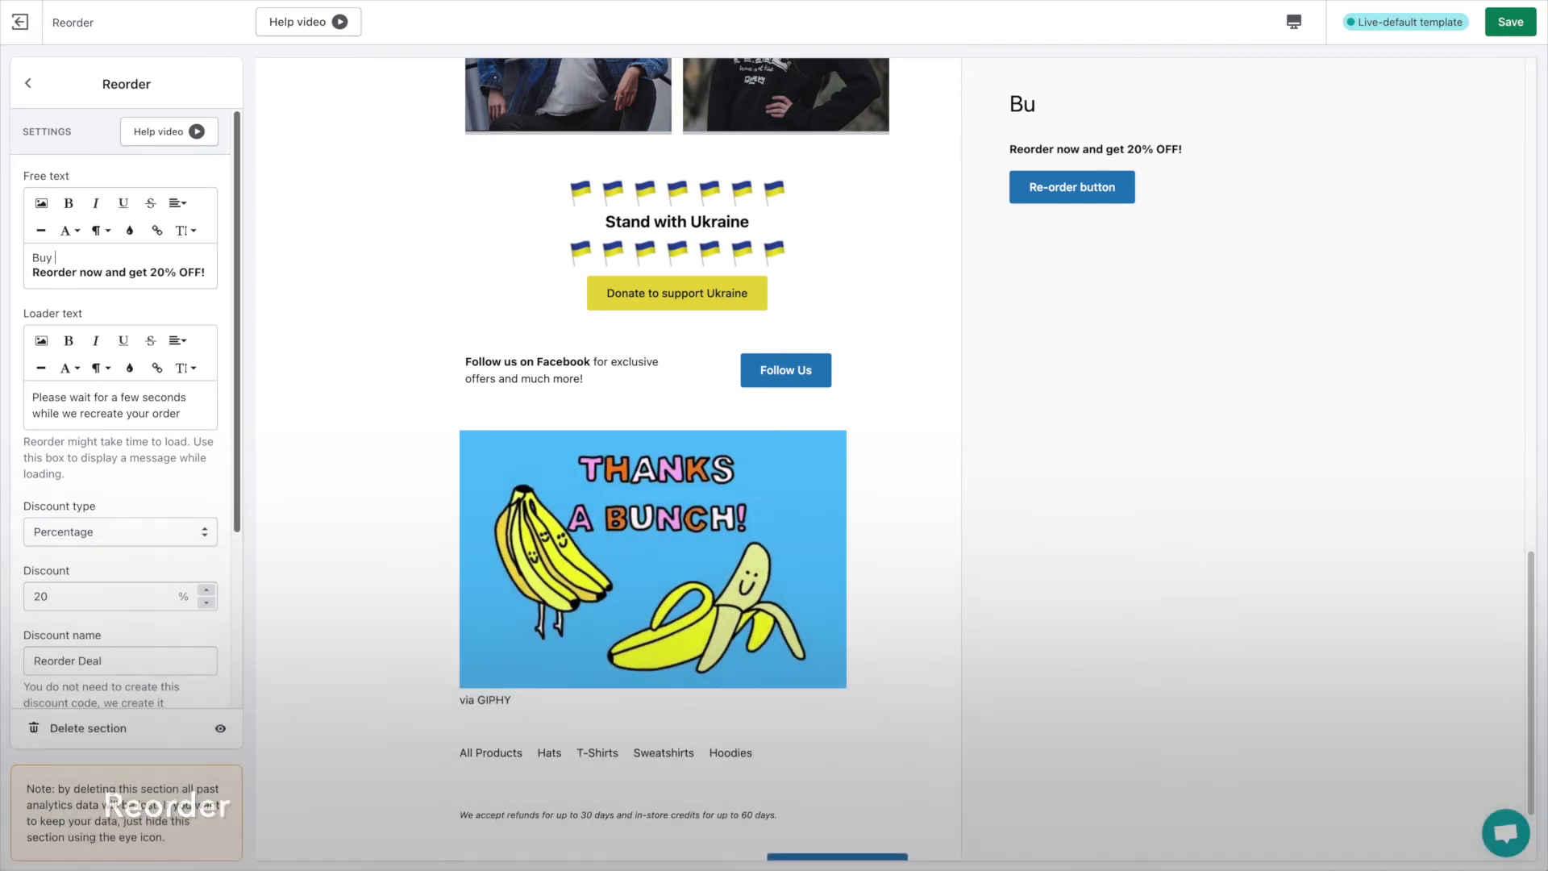
Retitle the reorder offer 'Buy More, Save More' with the button text 'Re-order Now'
text(y More, F)
key(BackSpace)
text(Sa)
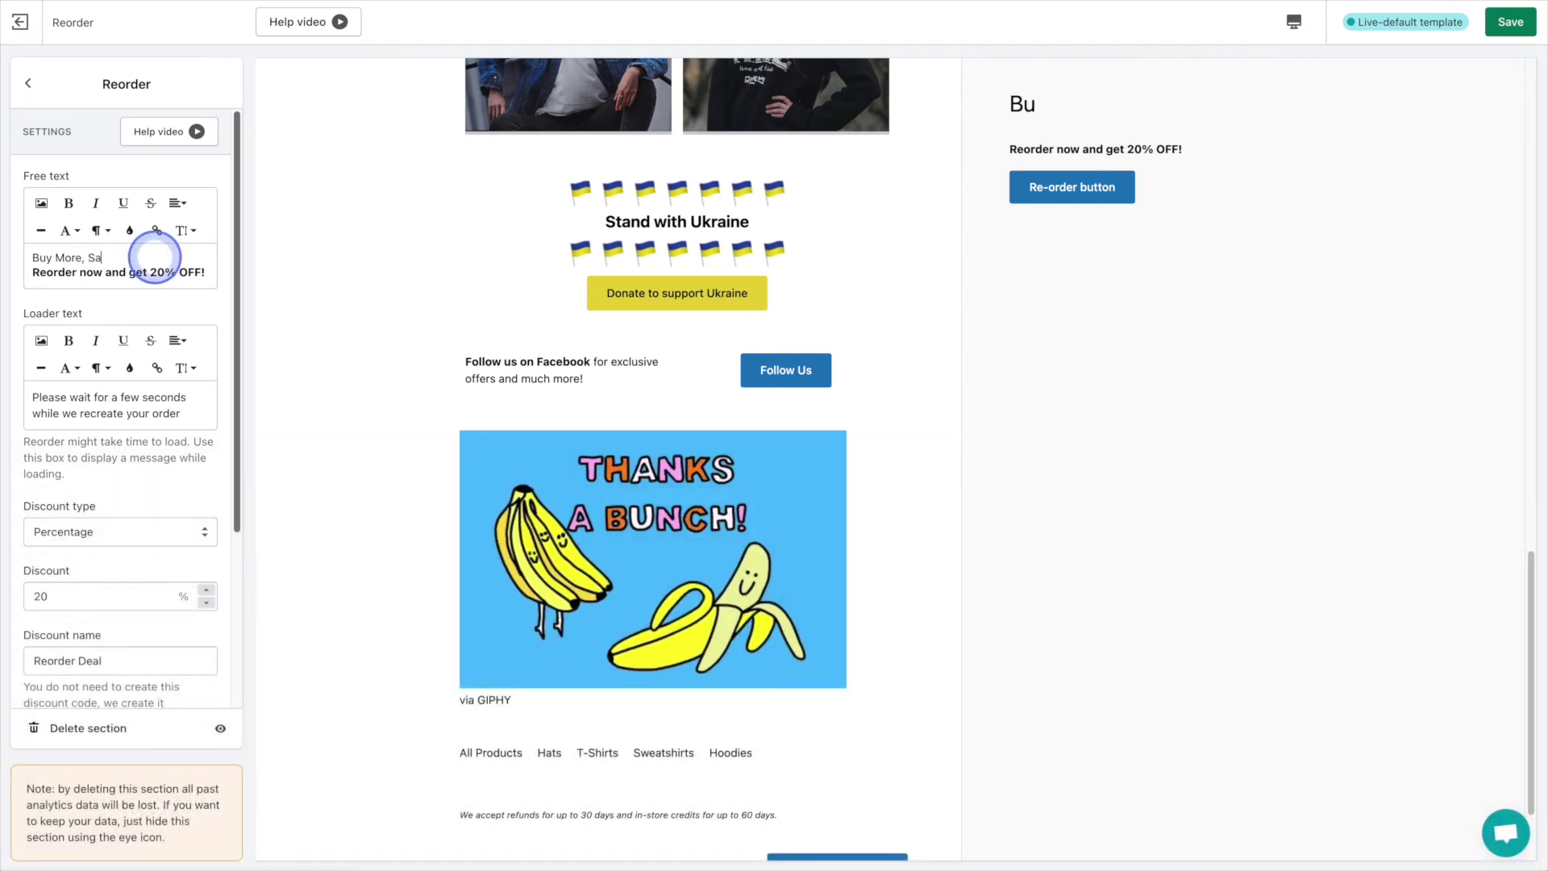
text(ve More)
scroll(97, 484, down, 3)
click(92, 554)
double_click(103, 558)
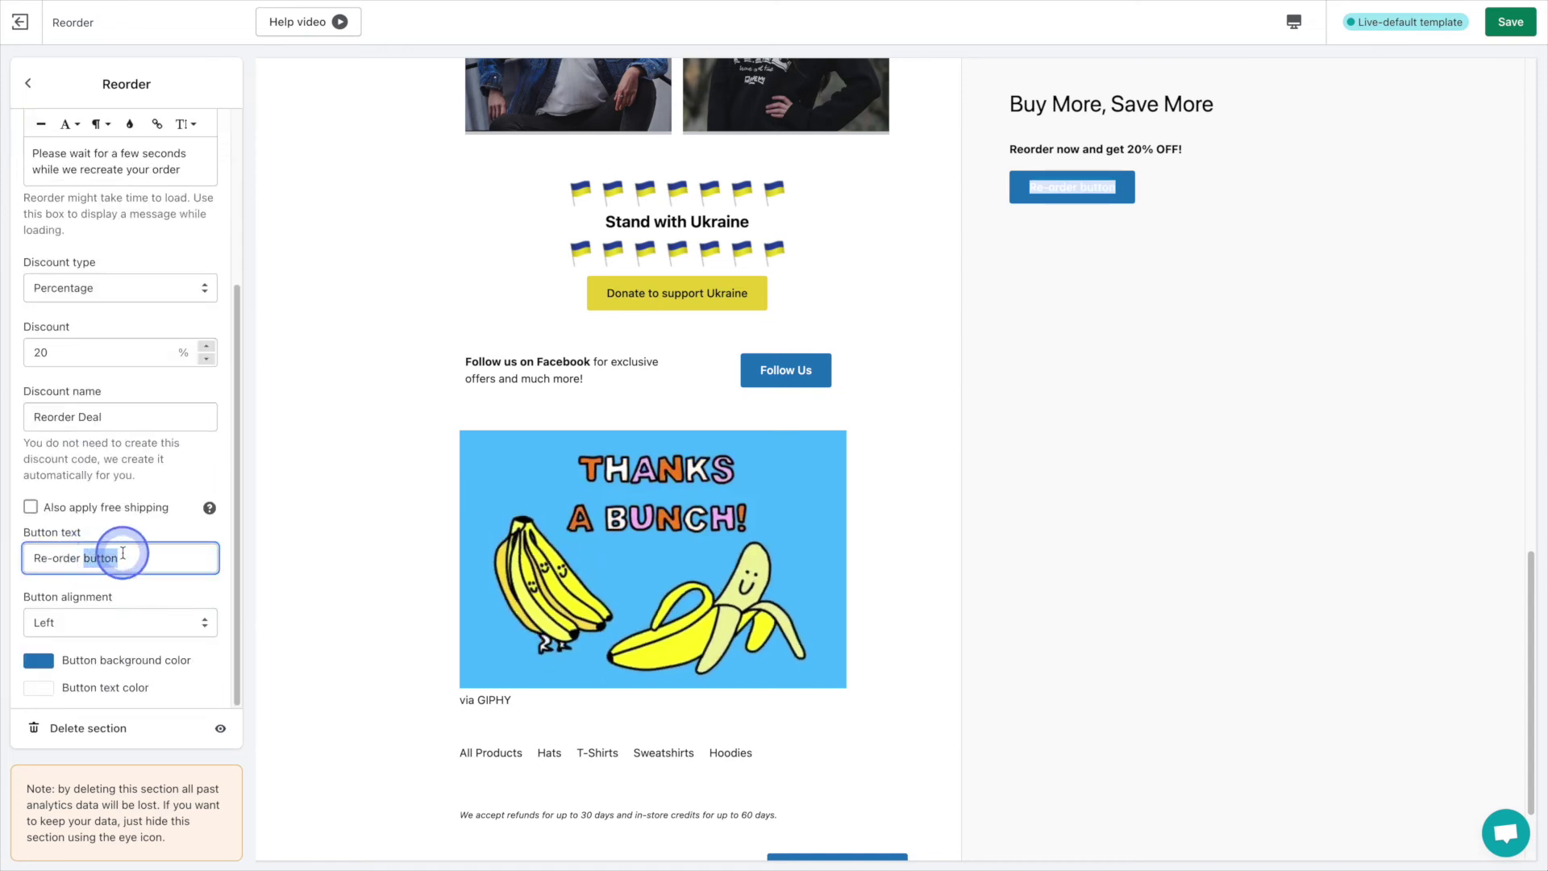
text(Now)
Hide the Donate for Ukraine, Follow us on Facebook and custom HTML GIF blocks
click(201, 347)
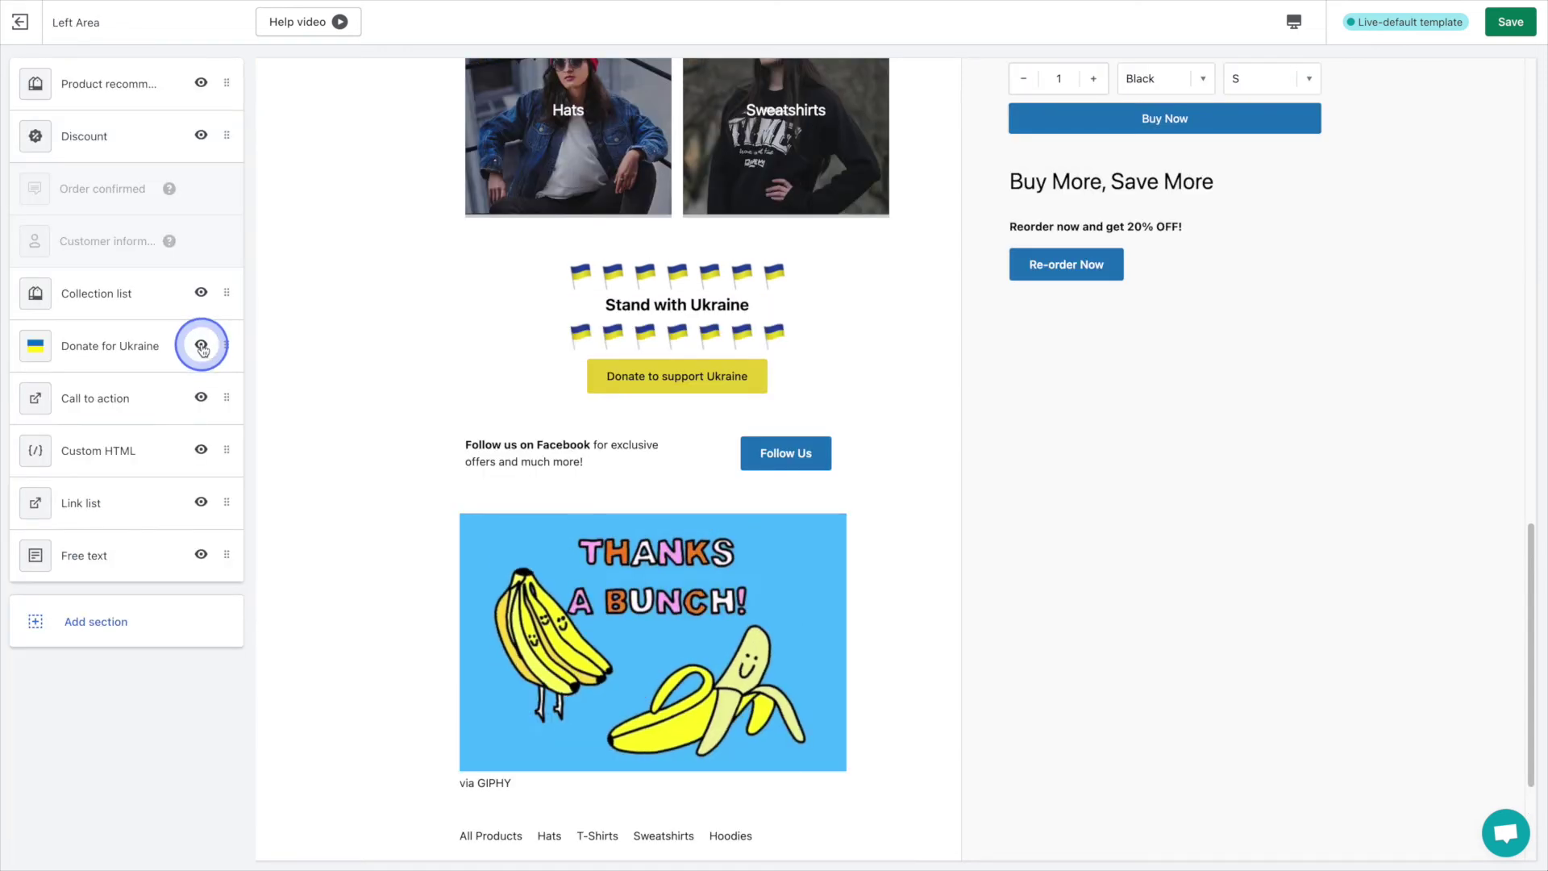
click(201, 347)
click(201, 399)
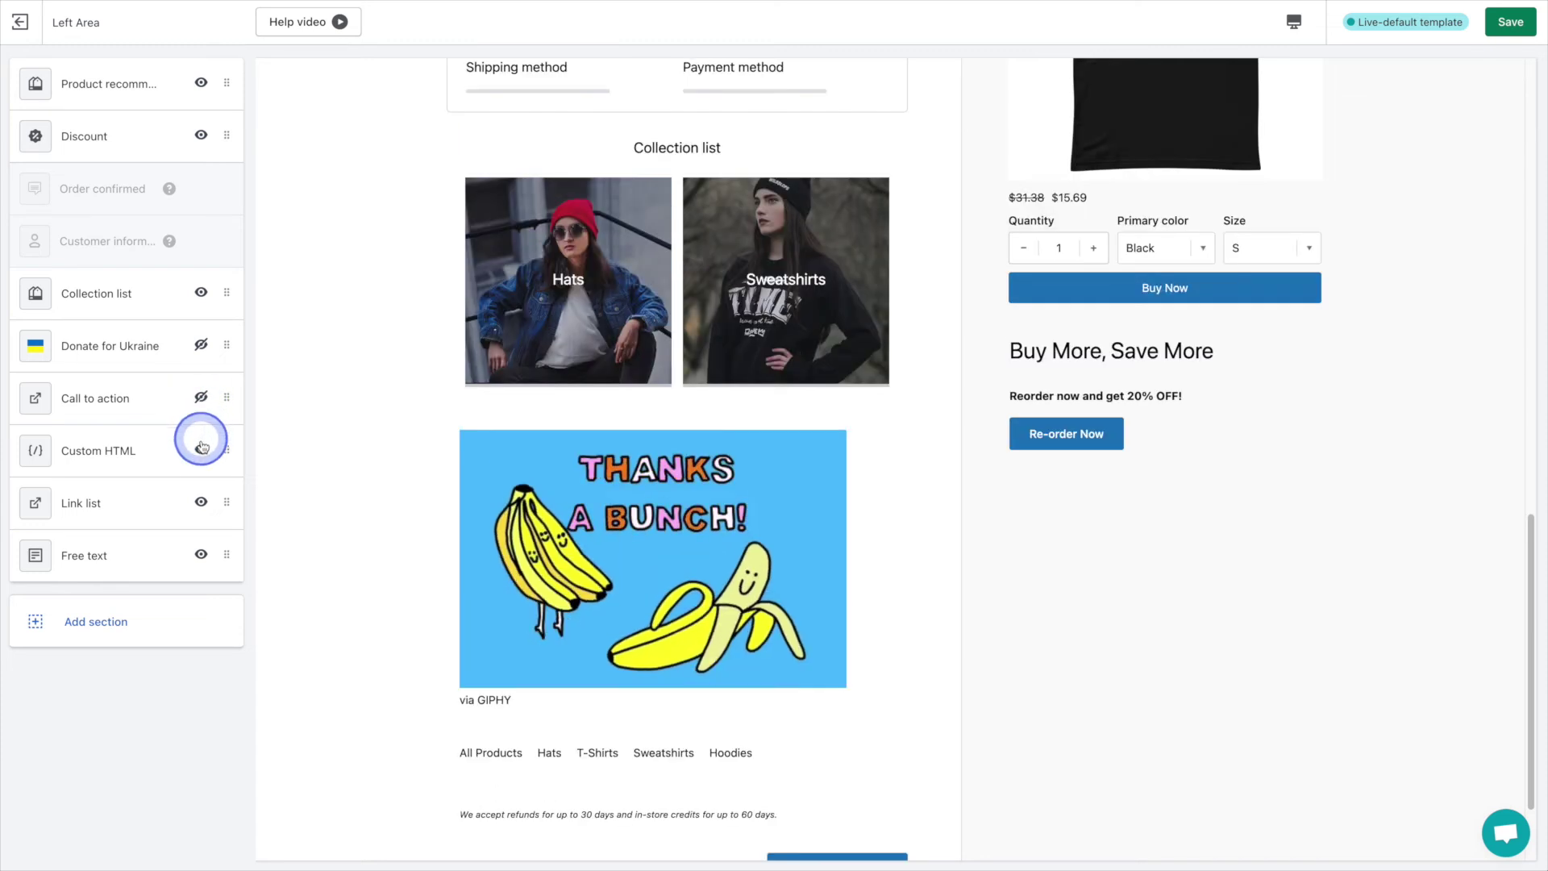
click(201, 449)
Add a Social follow buttons section with the pasted Twitter embed code, placed above Link list
click(208, 619)
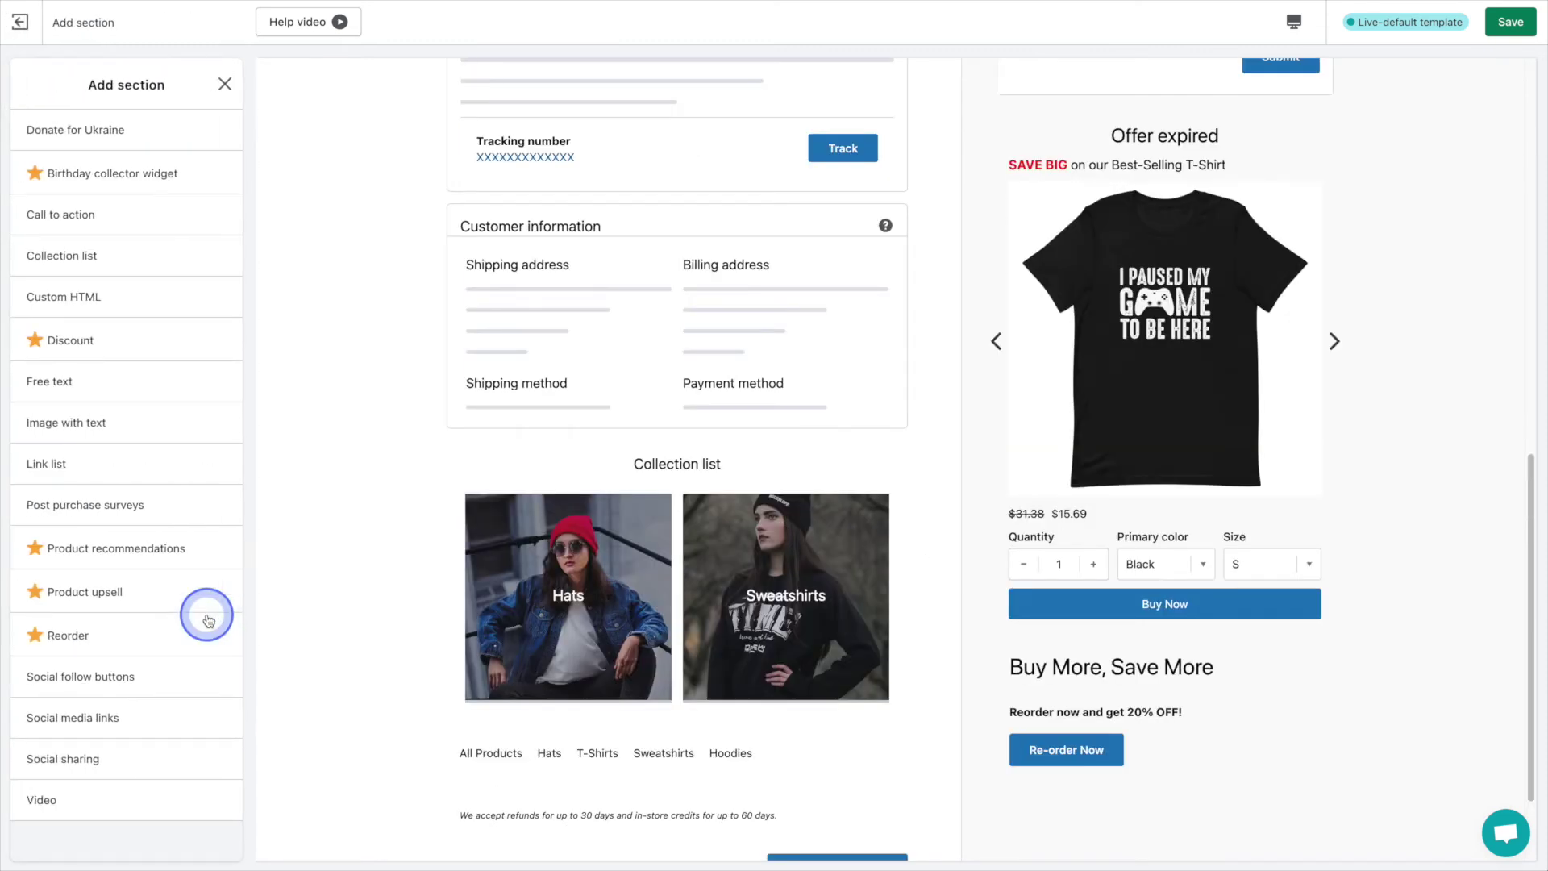
mouse_move(208, 674)
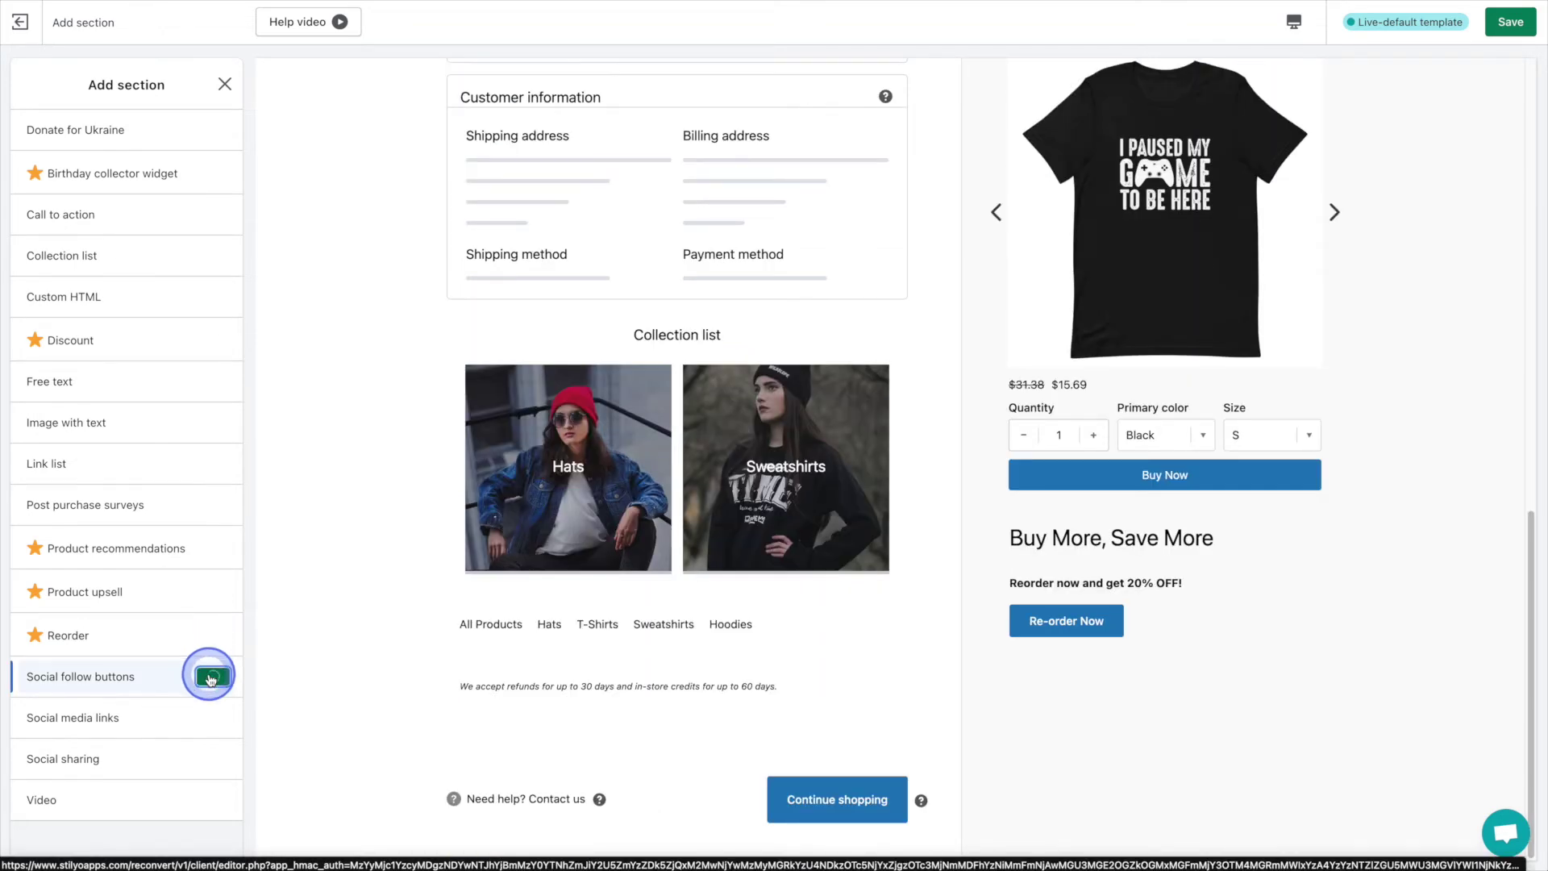
click(210, 677)
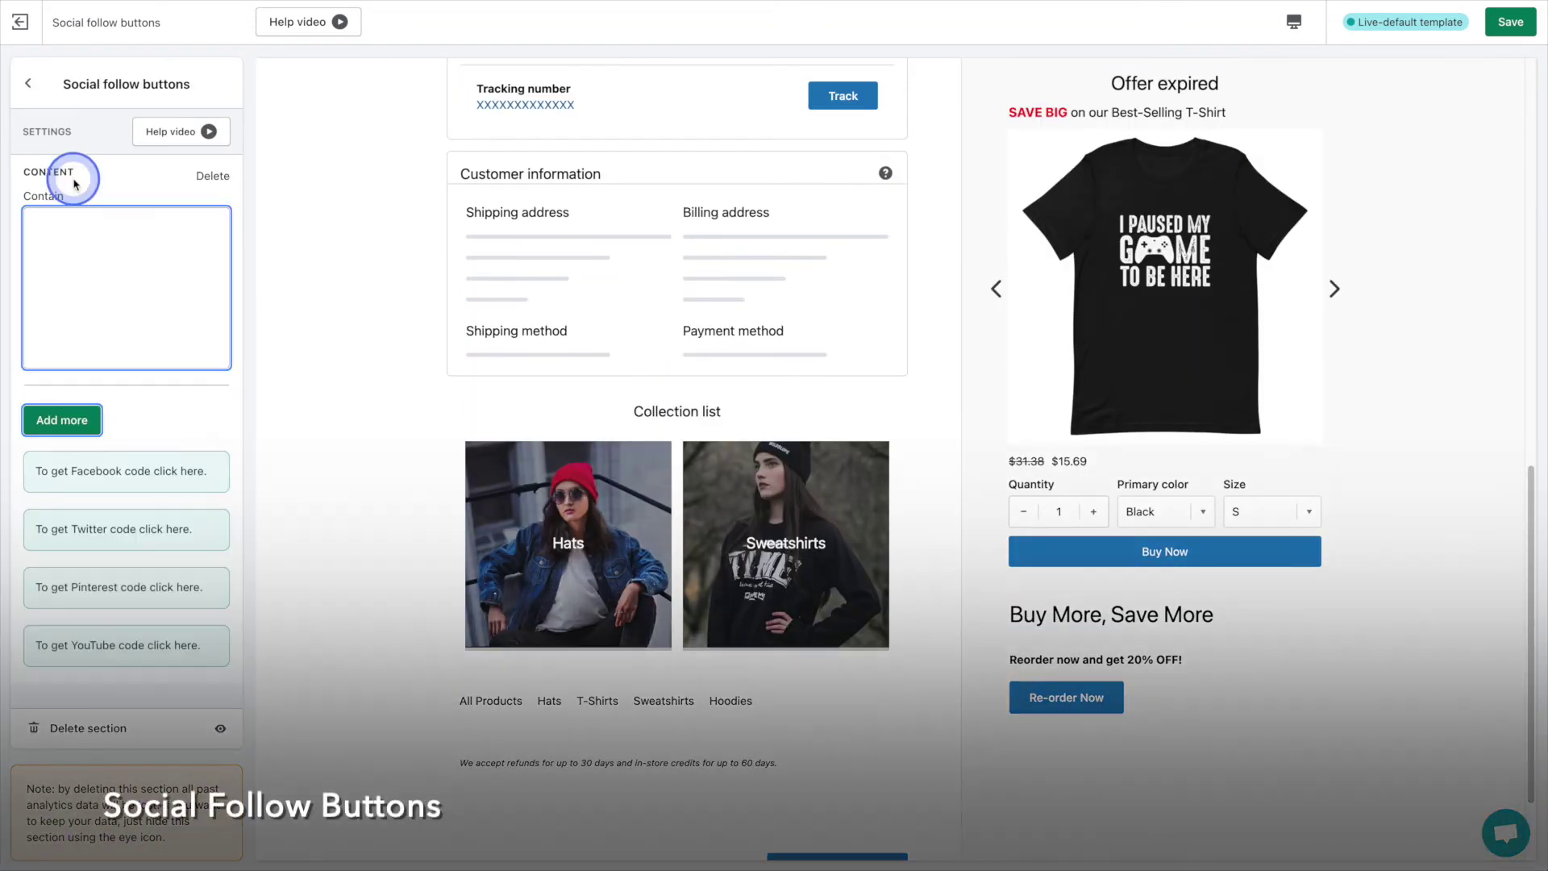
click(77, 235)
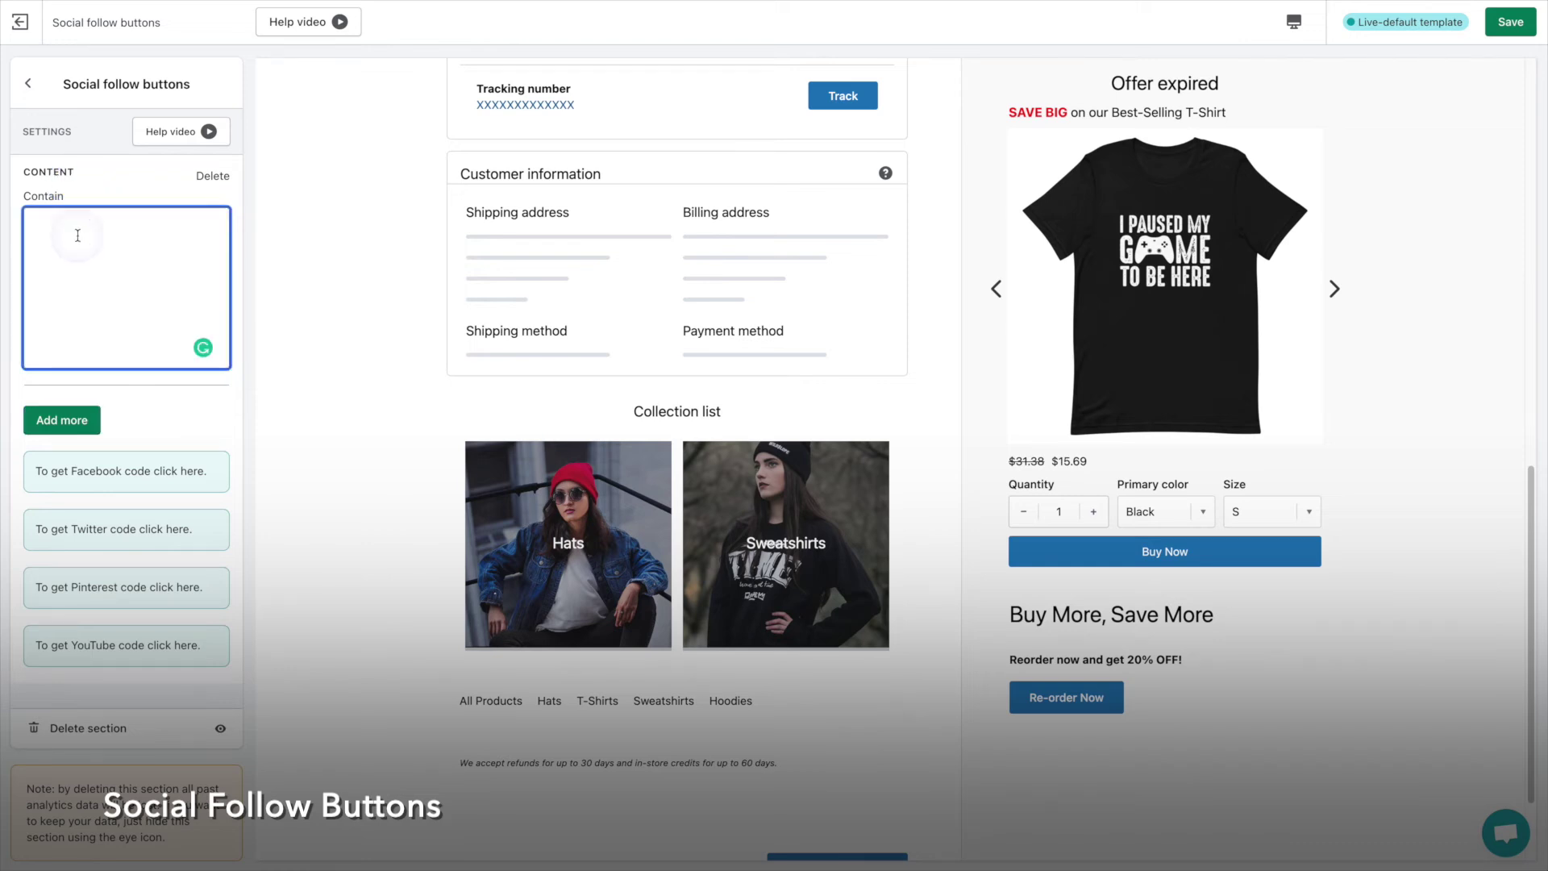
text(<a href="https://twitter.com/estorekings?ref_src=twsrc%5Etfw" class="twitter-follow-button" data-show-count="false">Follow @estorekings</a><script async src="https://platform.twitter.com/widgets.js" charset="utf-8"></script>)
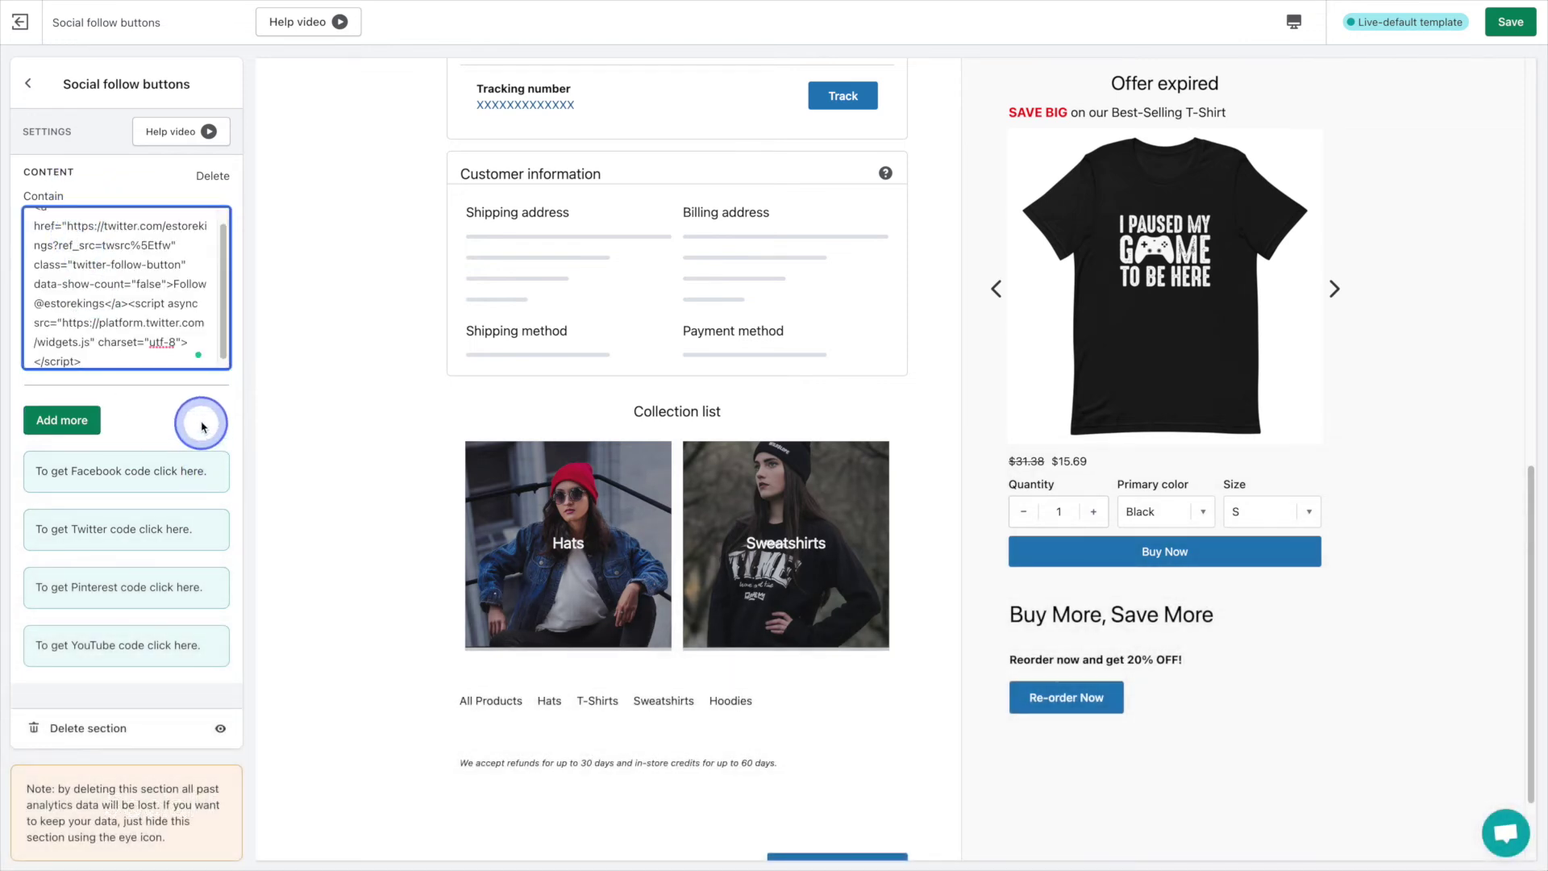
click(201, 425)
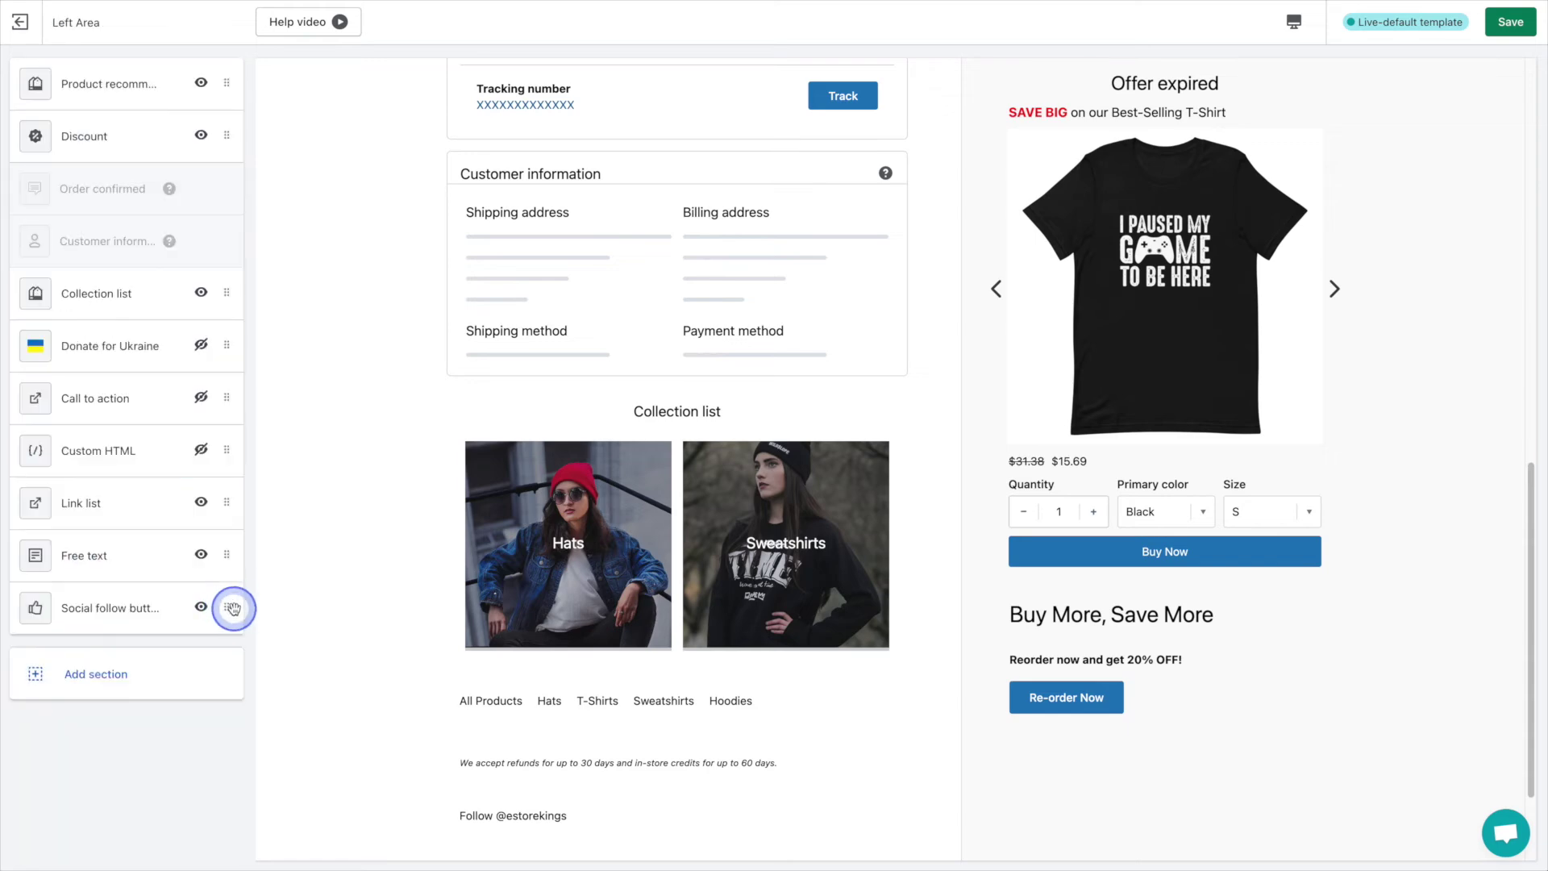
drag(232, 604, 232, 497)
Add a Social media links section reading 'Visit us on social media:' with eight network icons
click(208, 674)
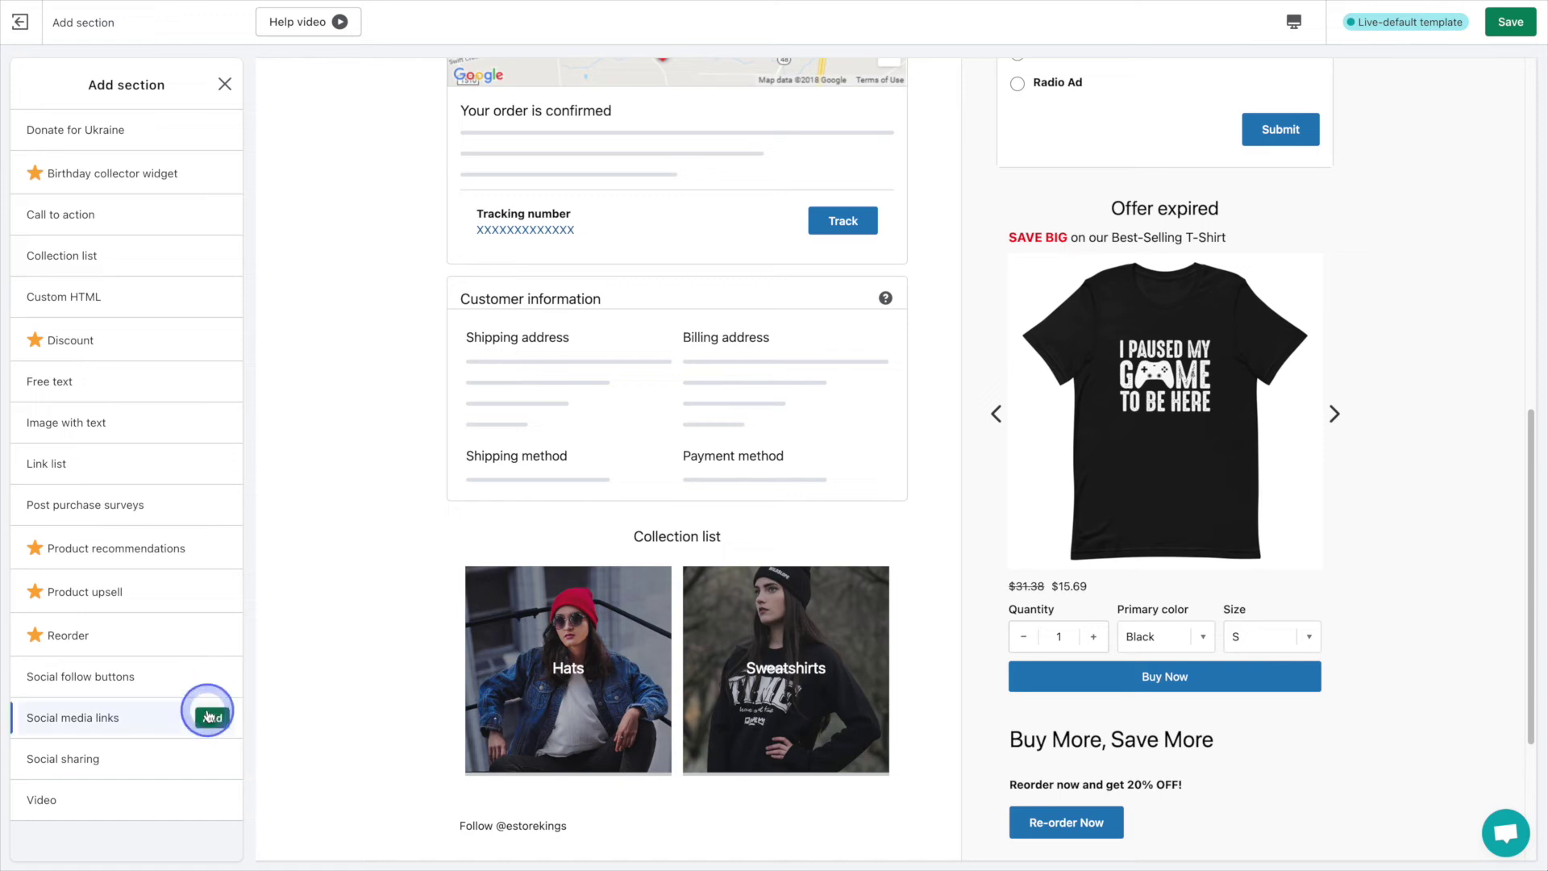
click(208, 716)
click(209, 716)
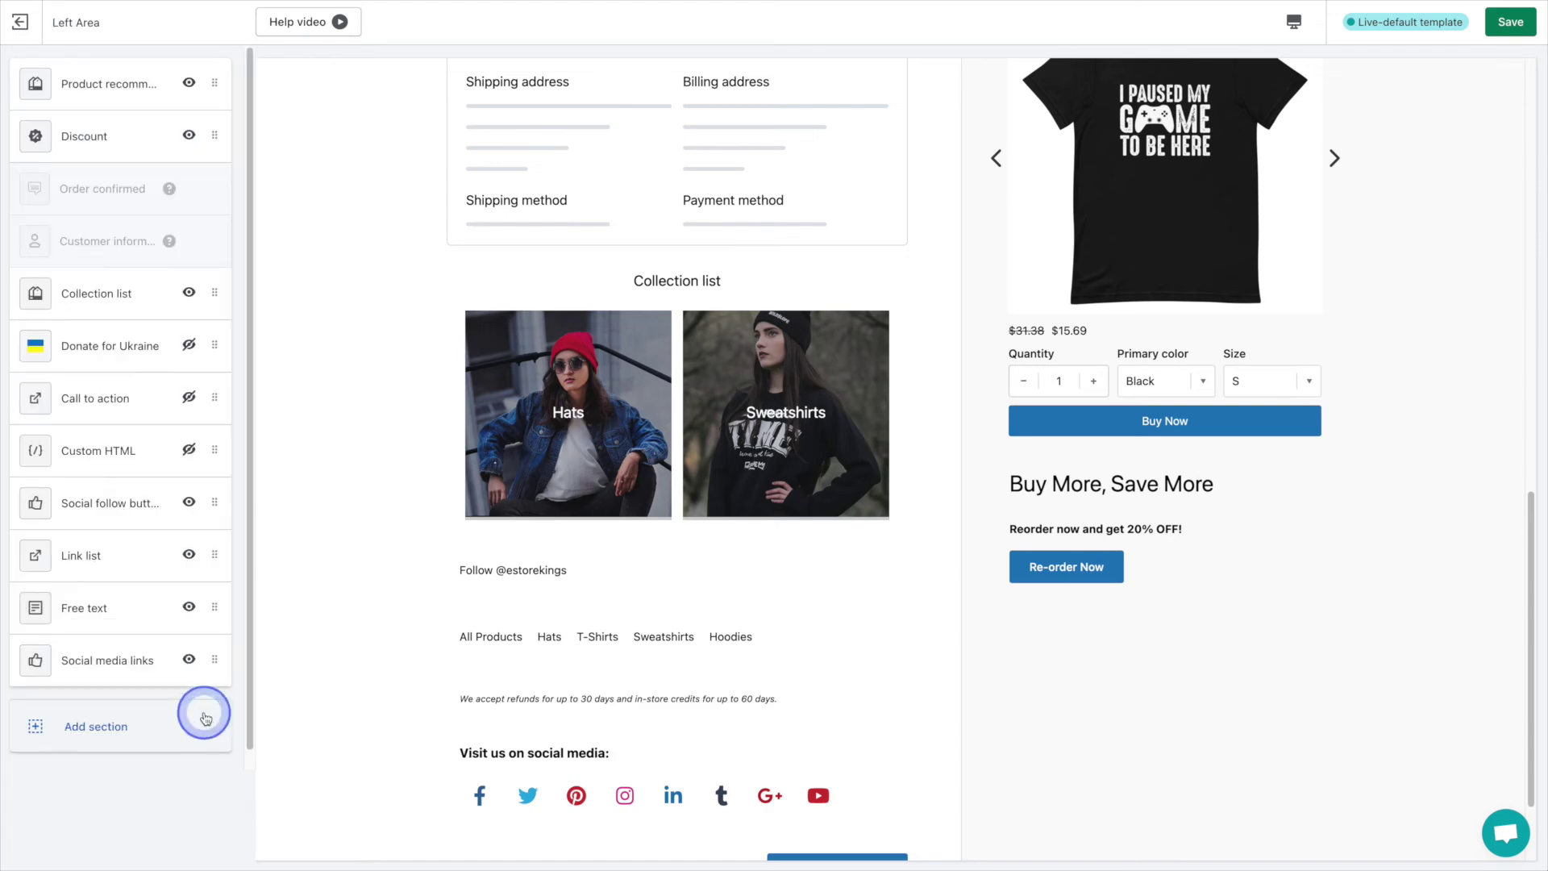
click(204, 714)
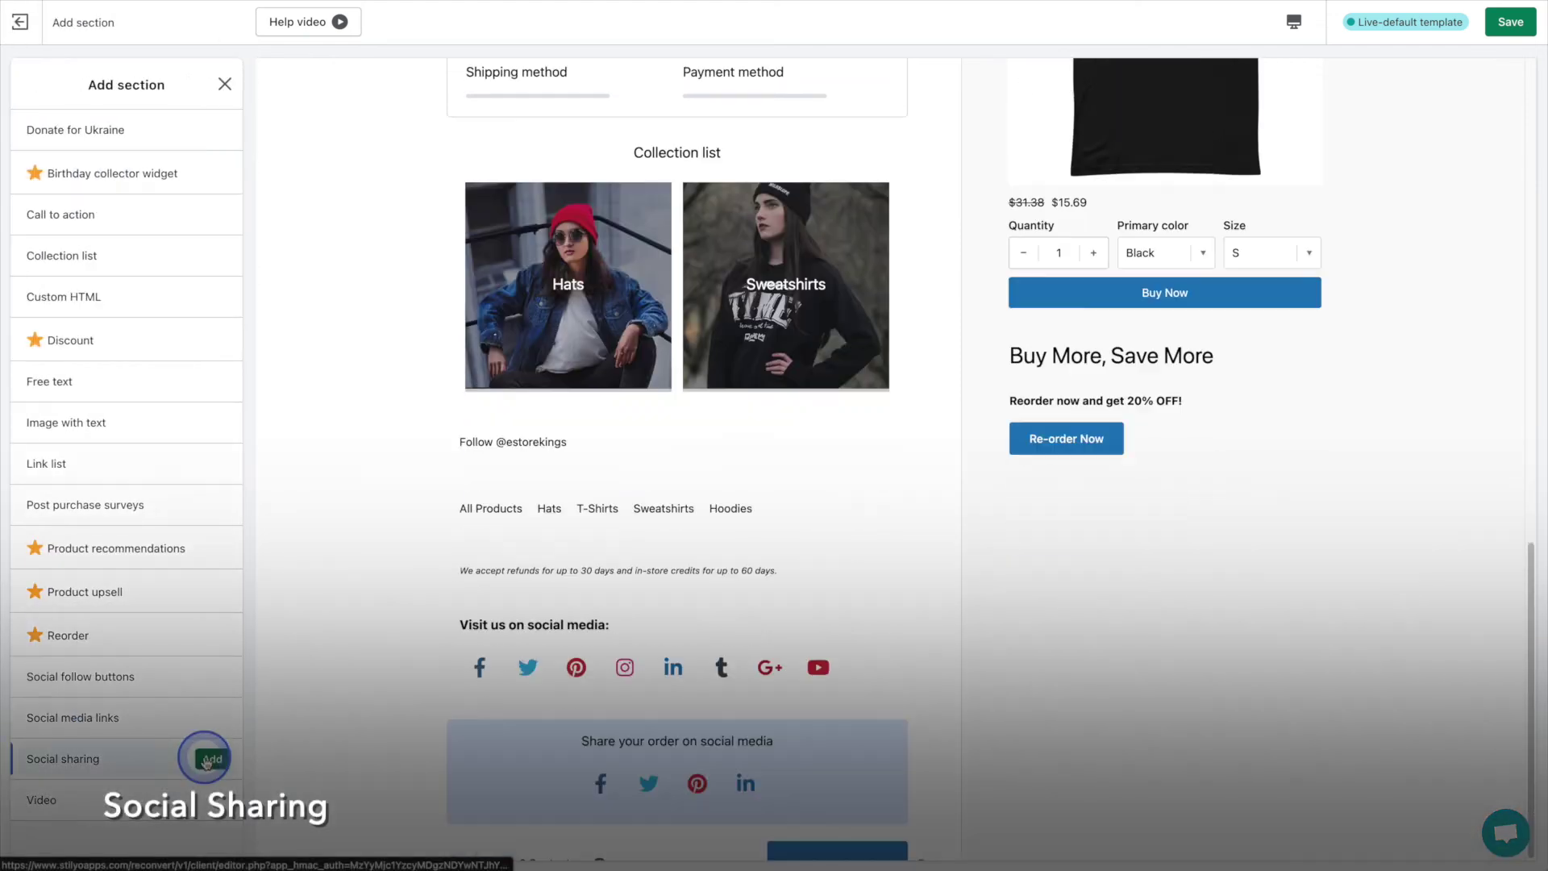
Add a Social sharing section and place it just below Collection list
click(208, 759)
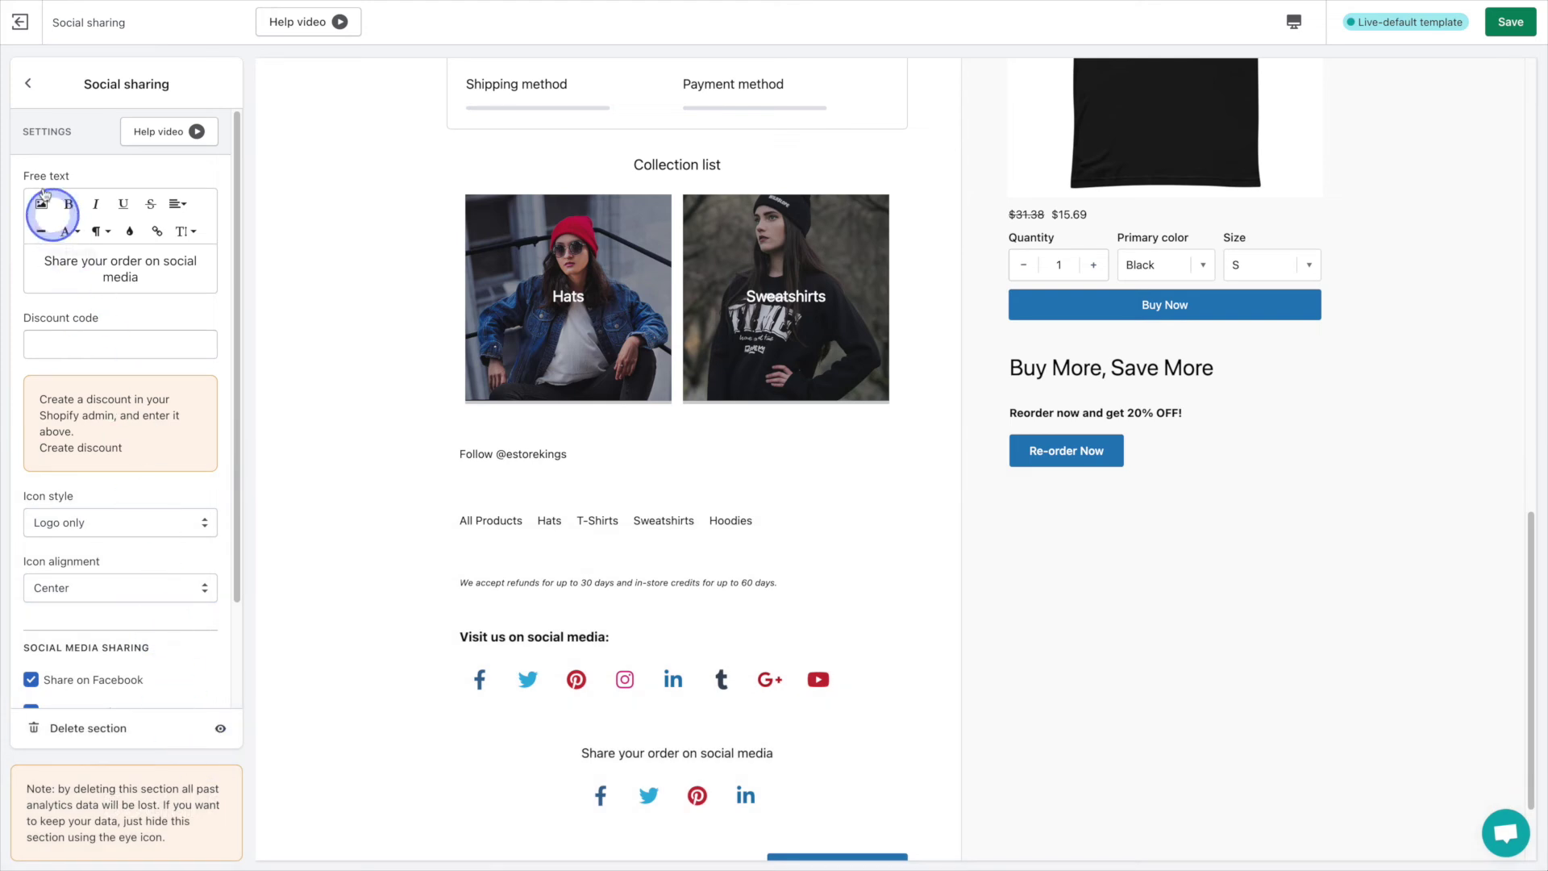
click(28, 83)
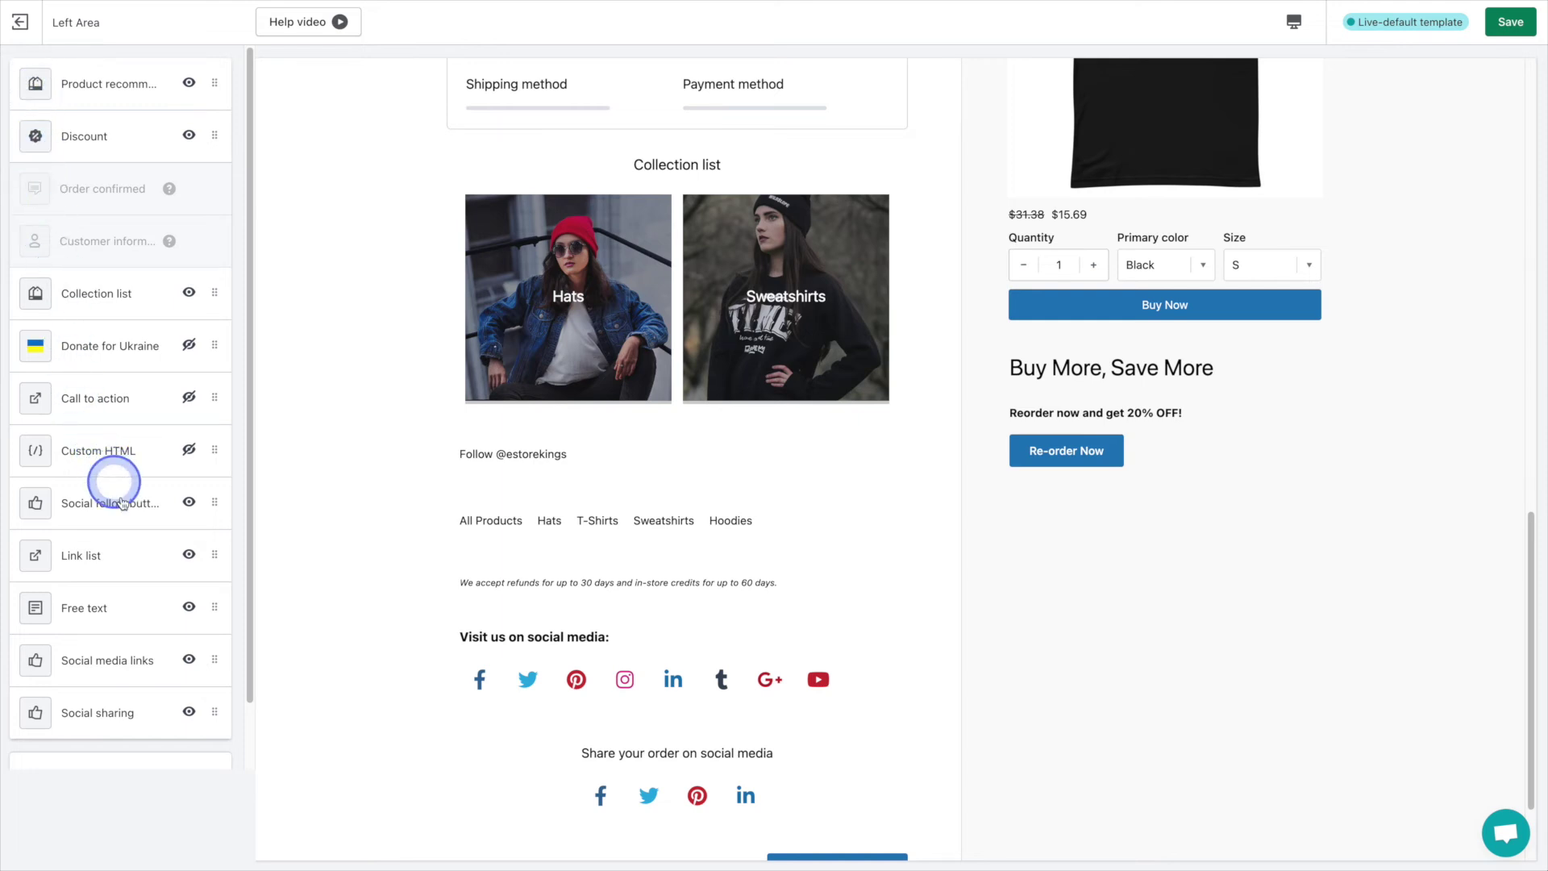
drag(214, 713, 211, 323)
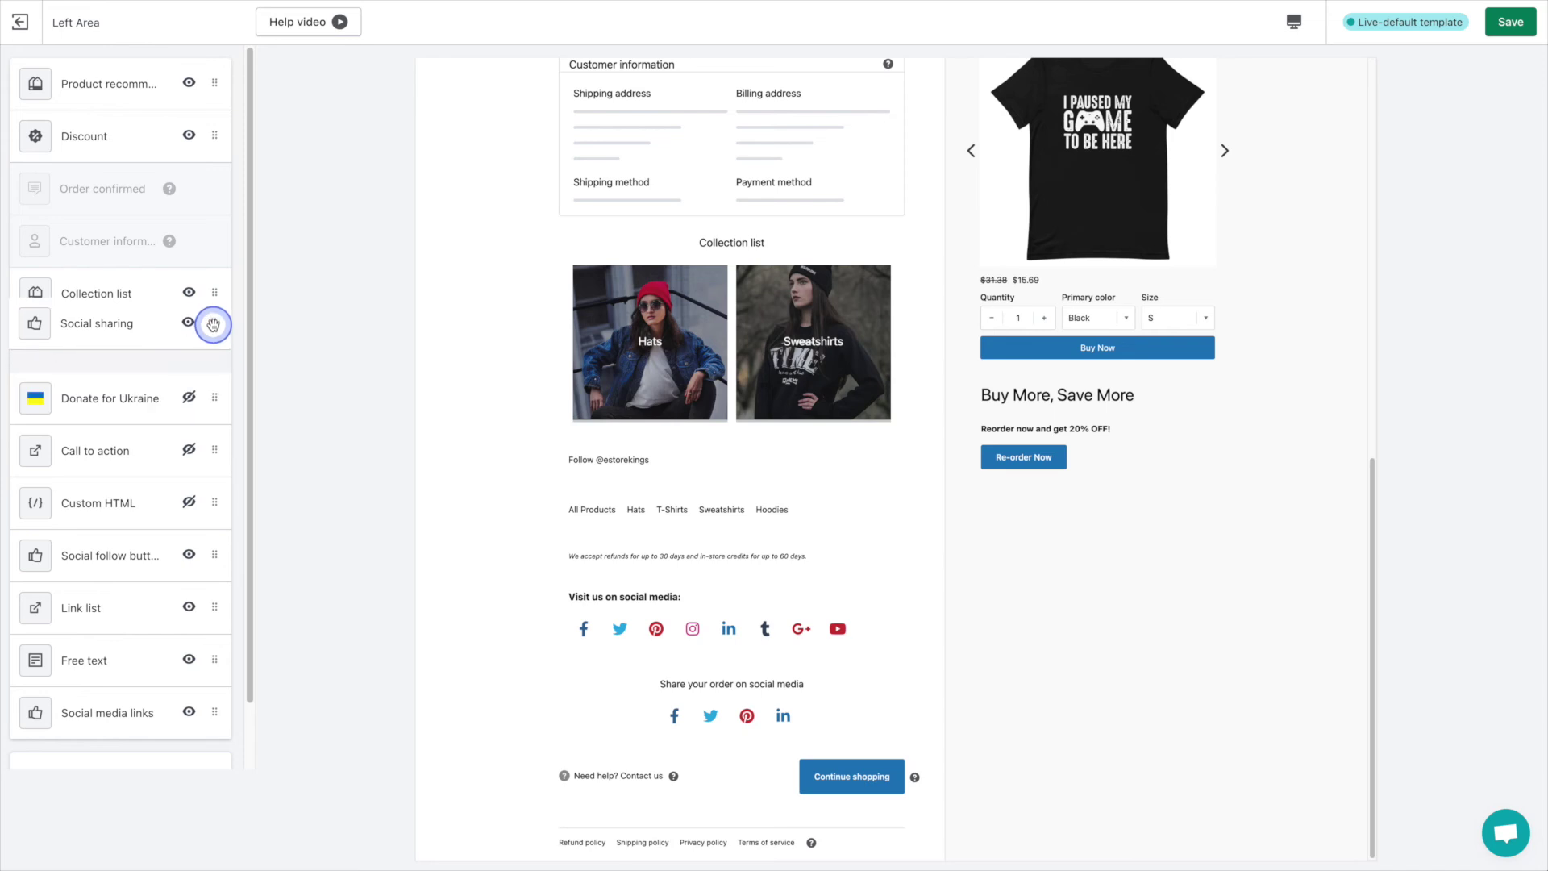
Hide the Social follow buttons and Social media links sections
click(189, 555)
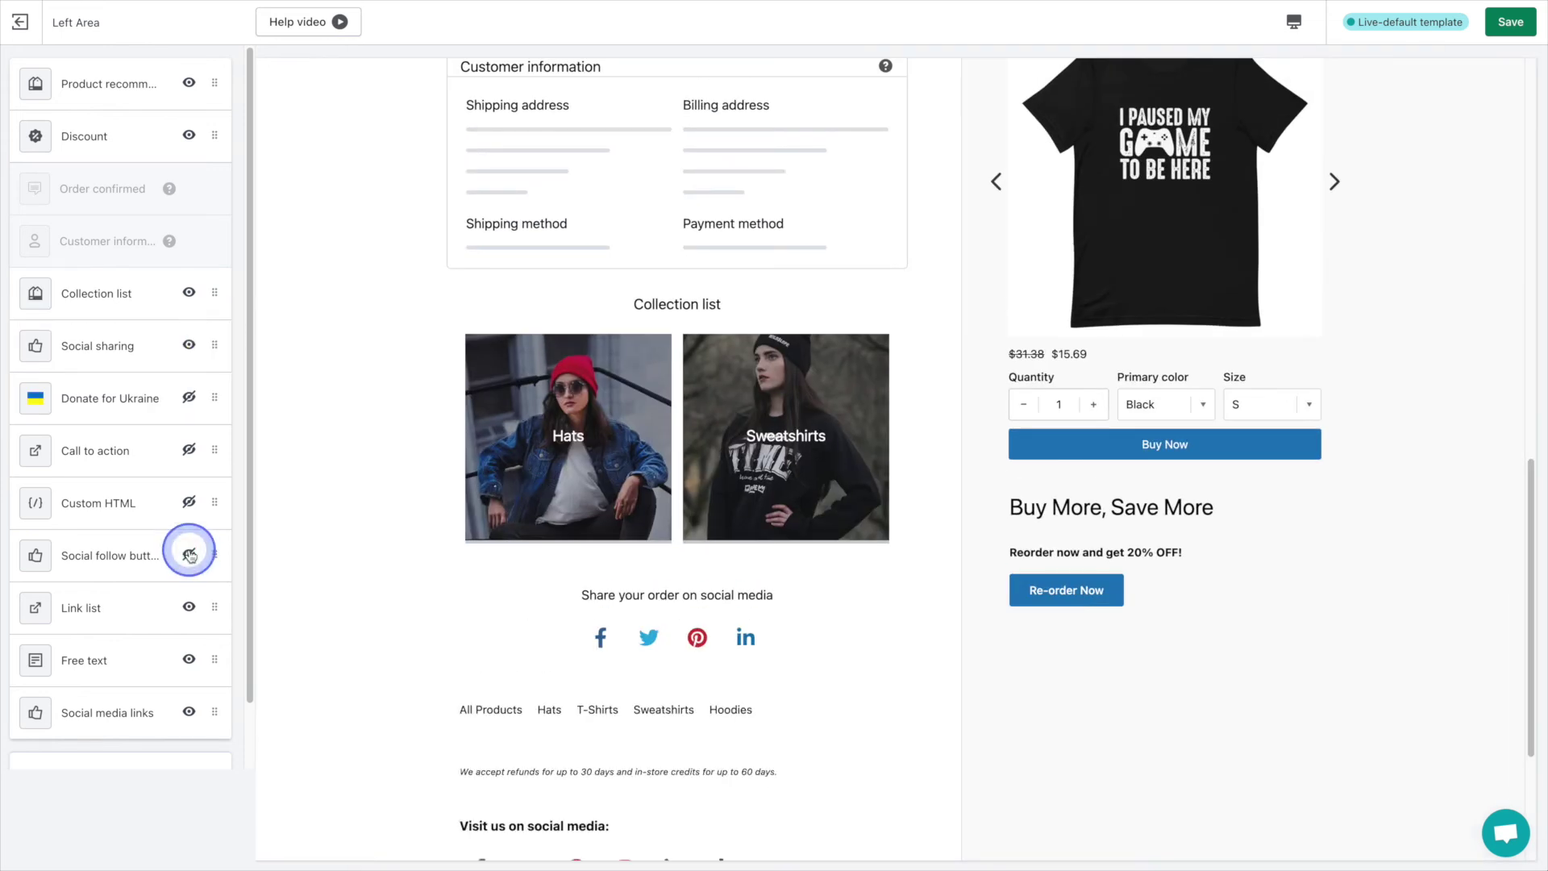
click(190, 713)
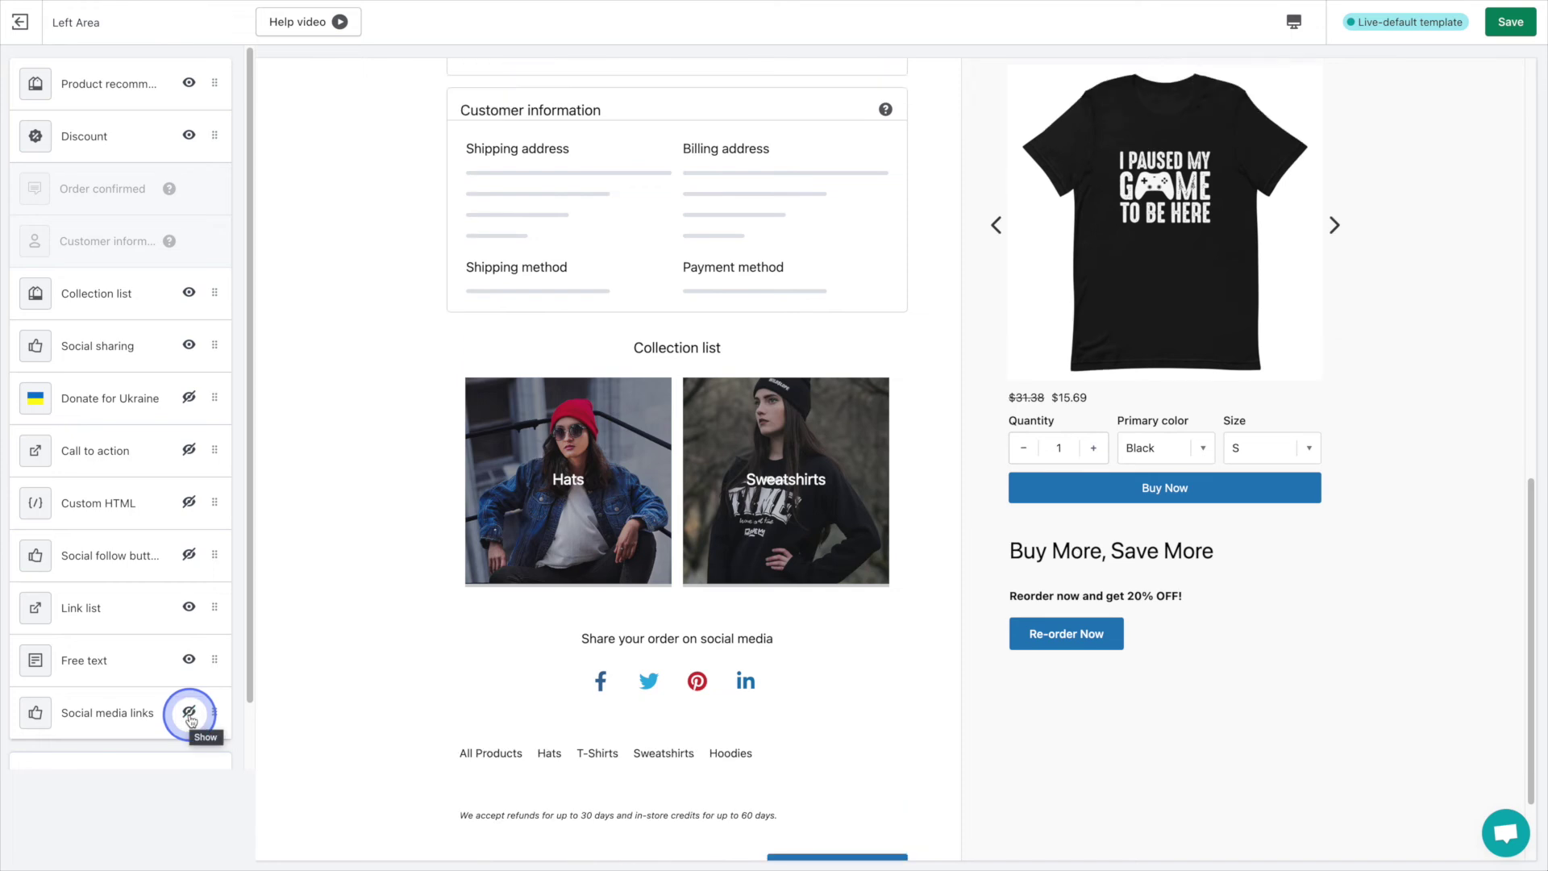
click(21, 34)
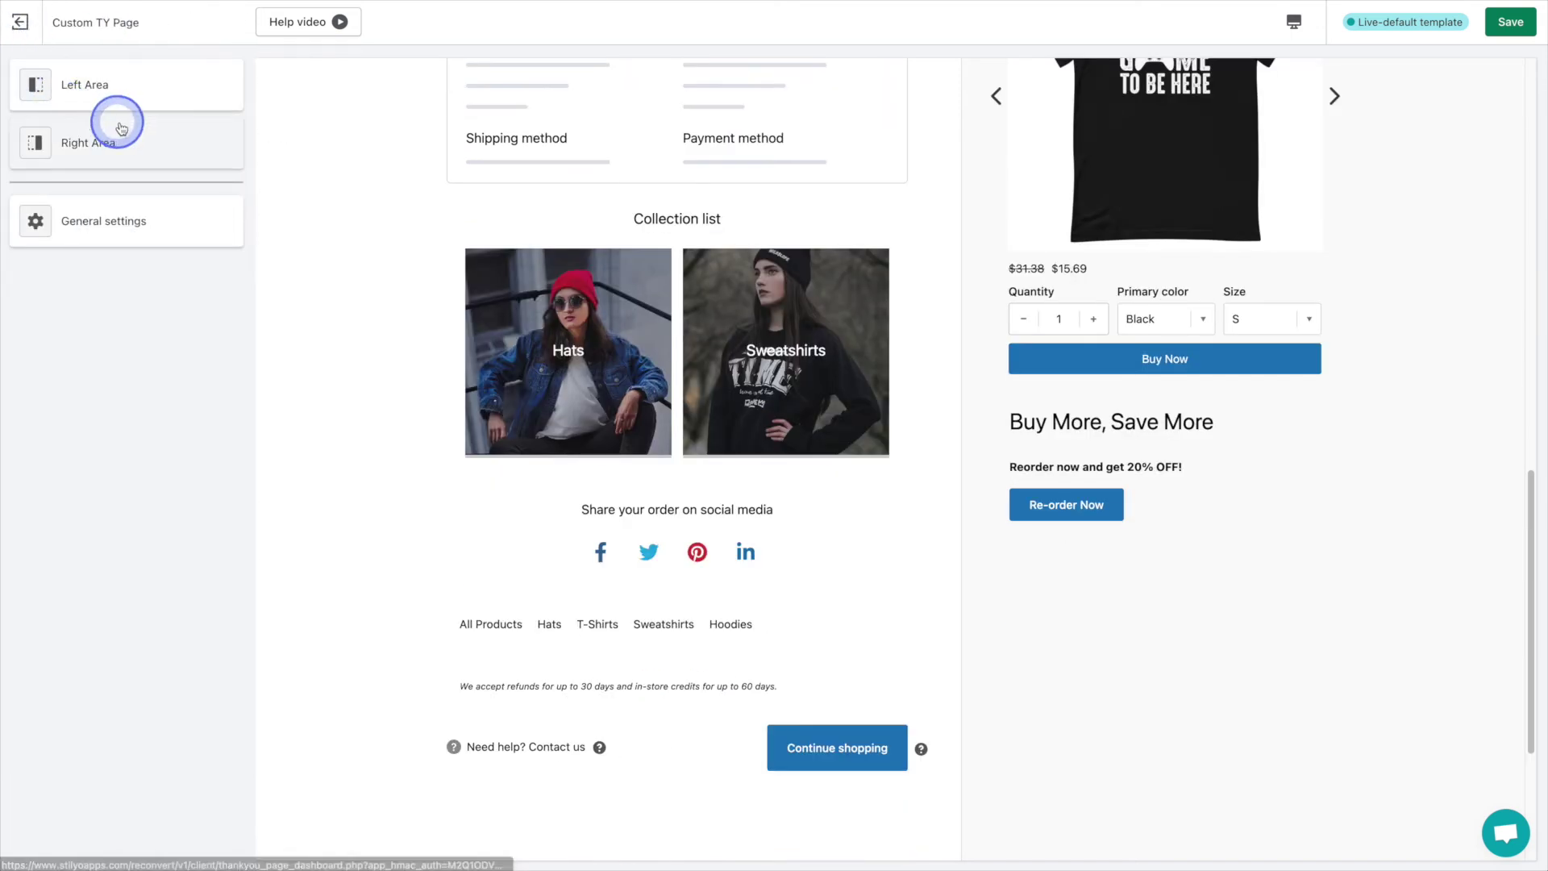
Add a YouTube Video section to the right column and delete its 'Video' heading
click(145, 131)
click(190, 407)
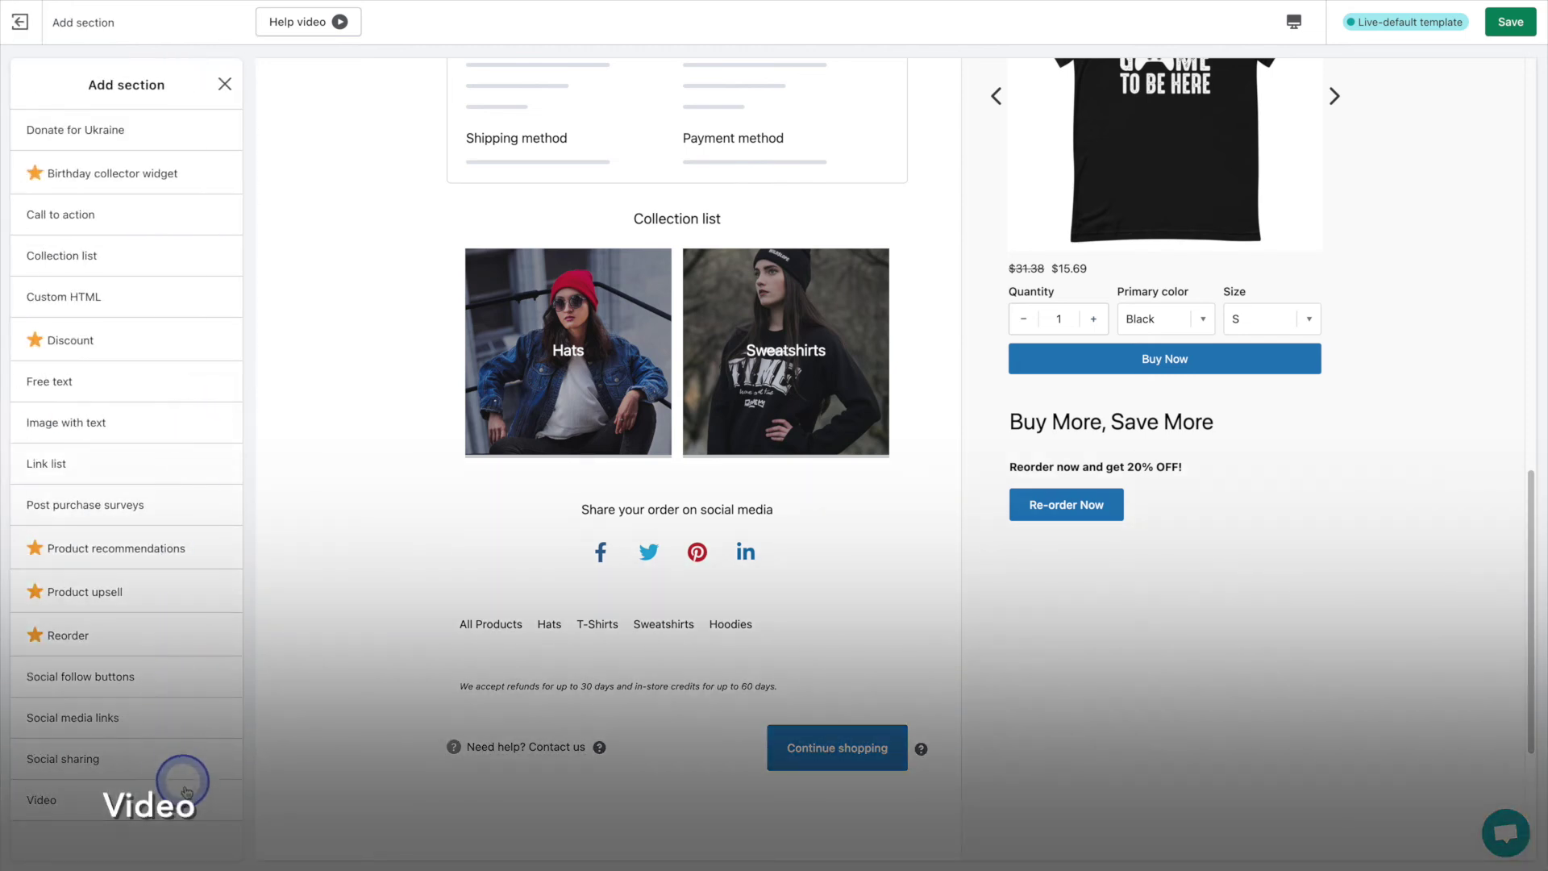
mouse_move(190, 798)
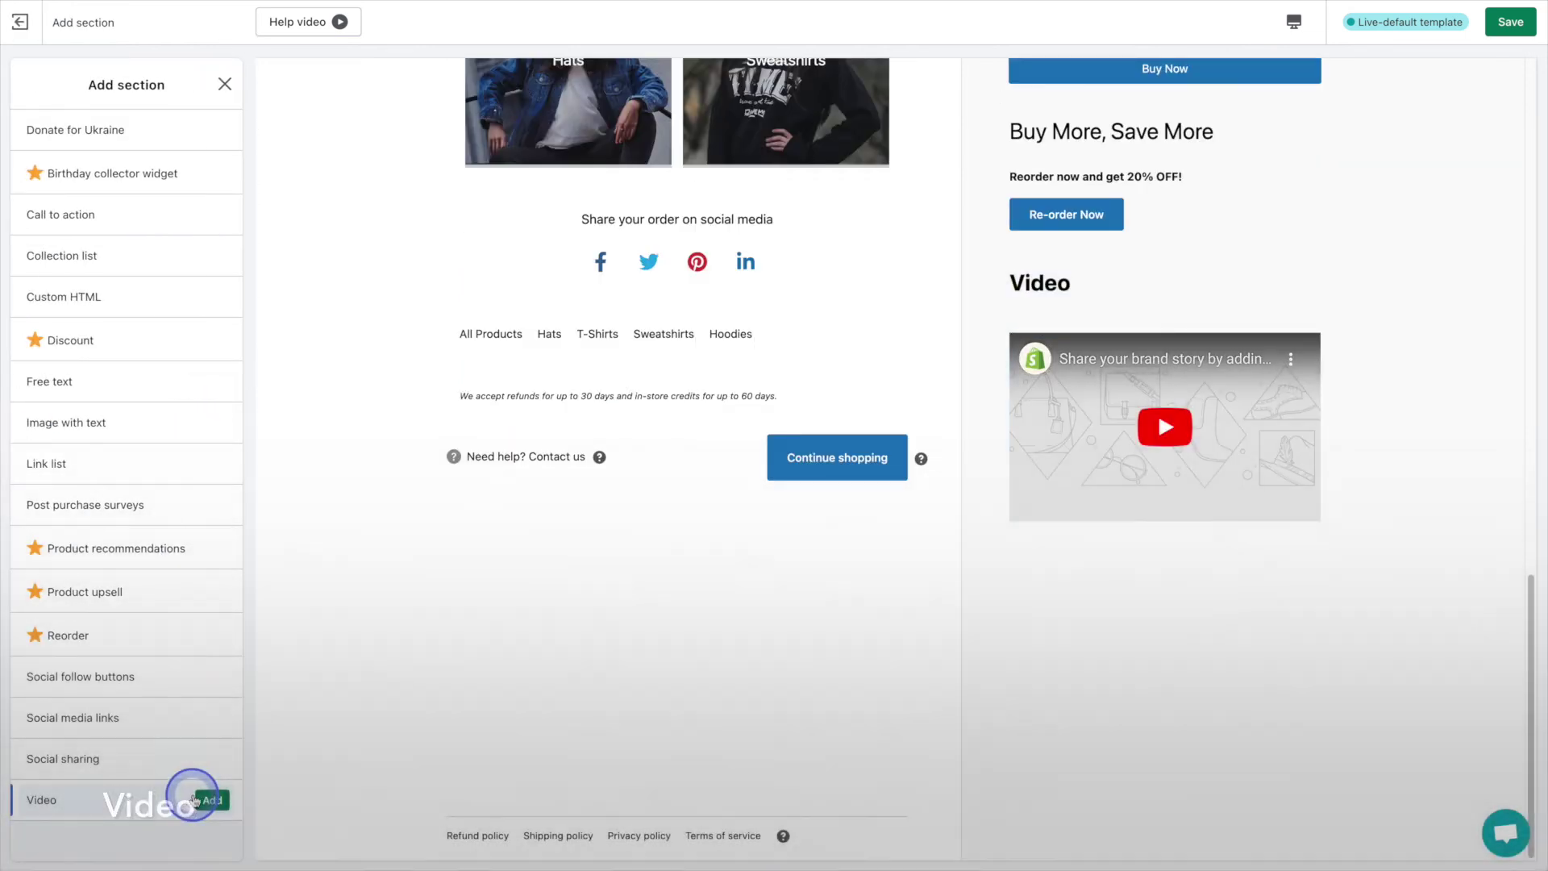
click(211, 800)
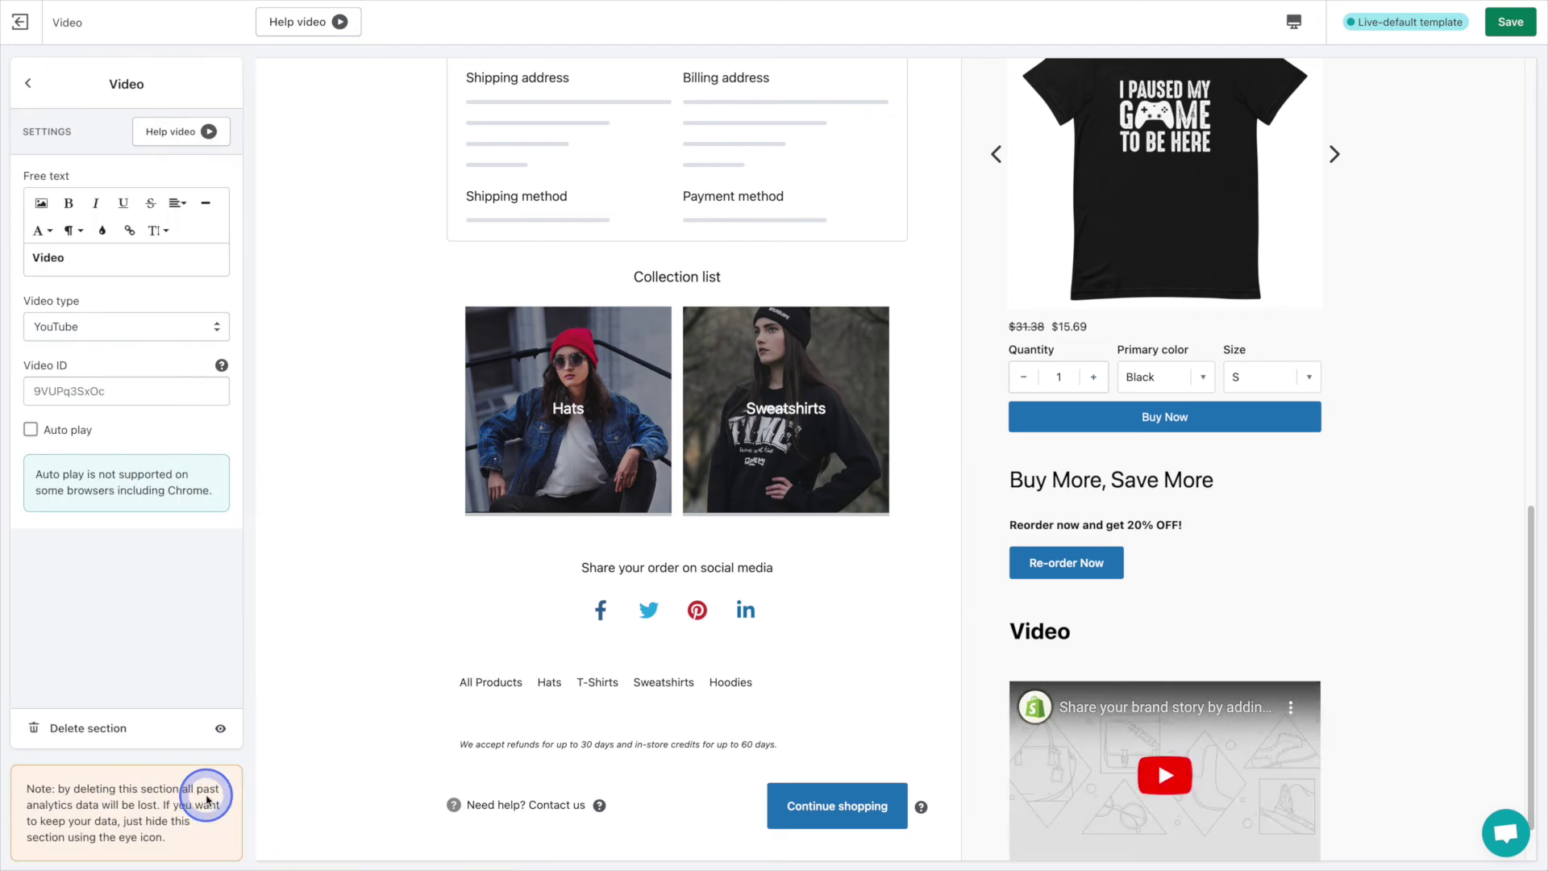
click(83, 259)
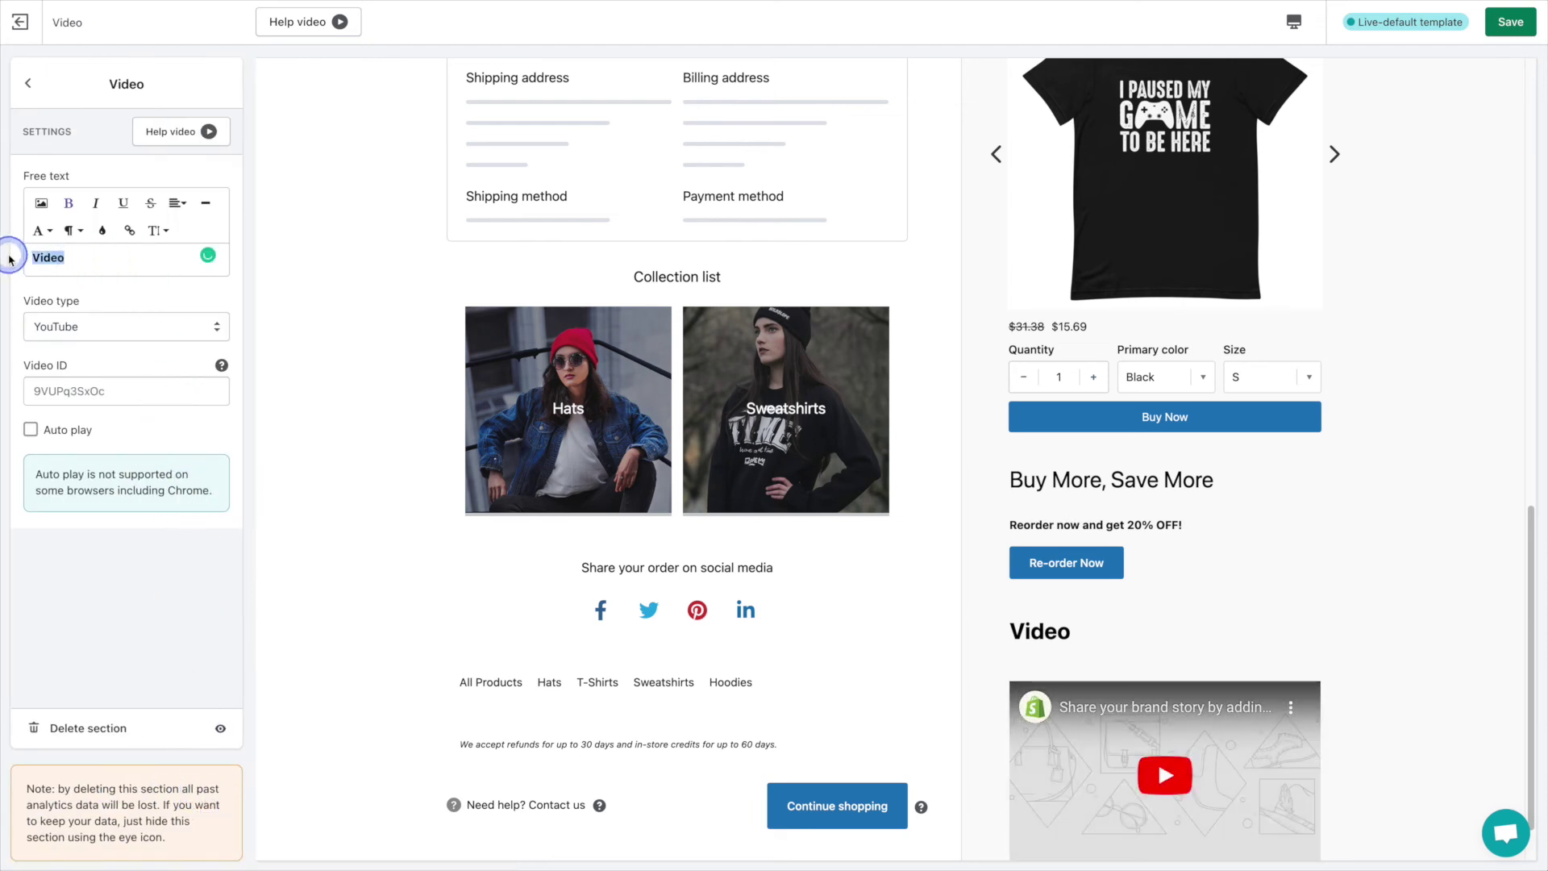
key(BackSpace)
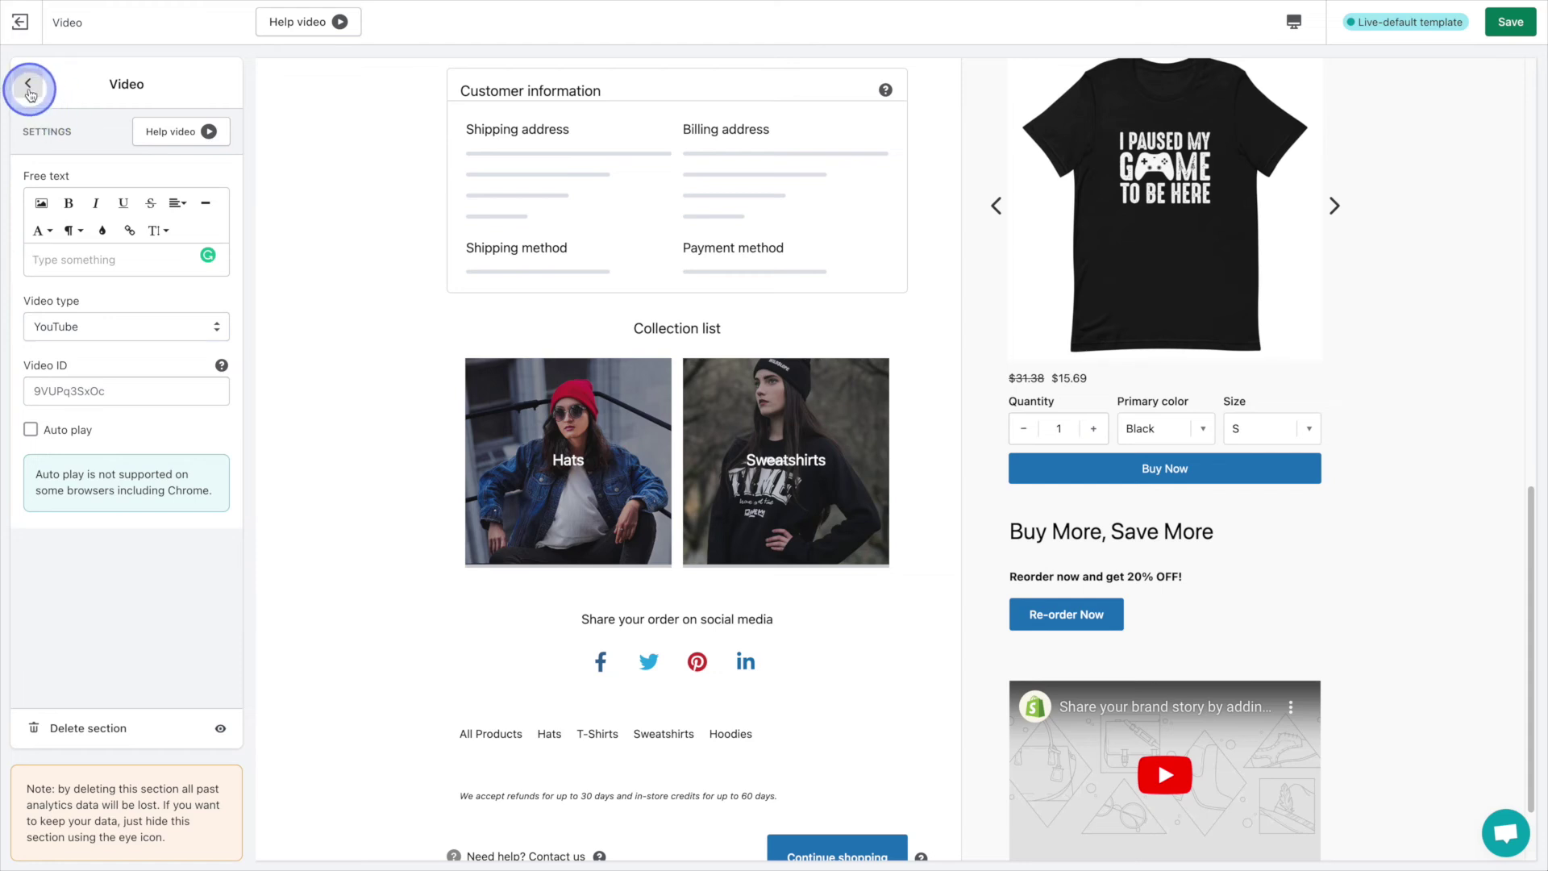
click(29, 83)
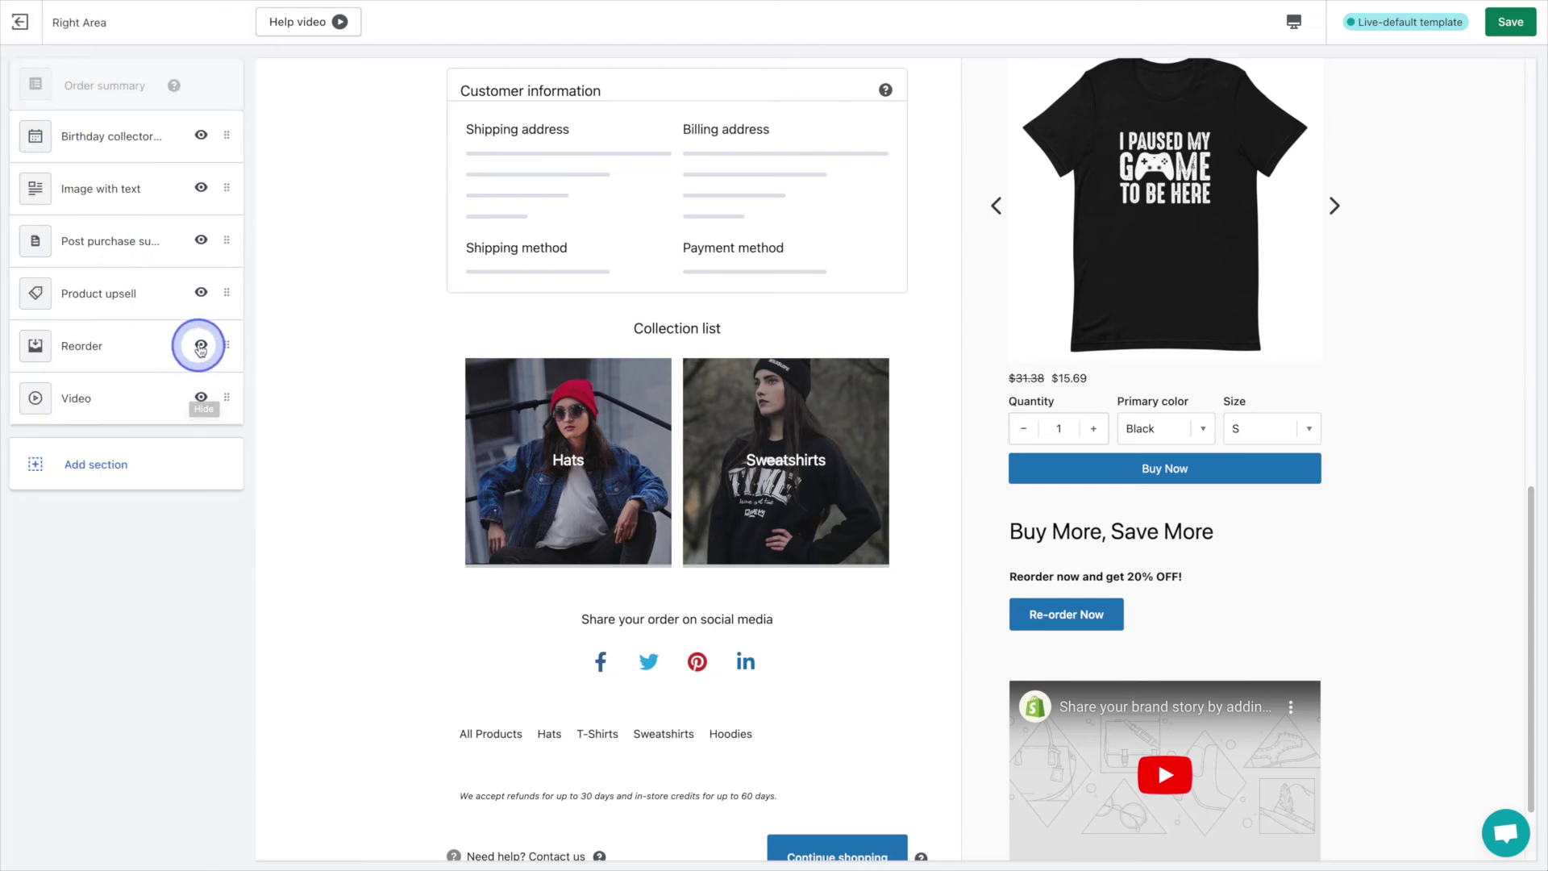
Hide the Reorder section and move Product upsell above Image with text, below Birthday collector
click(202, 346)
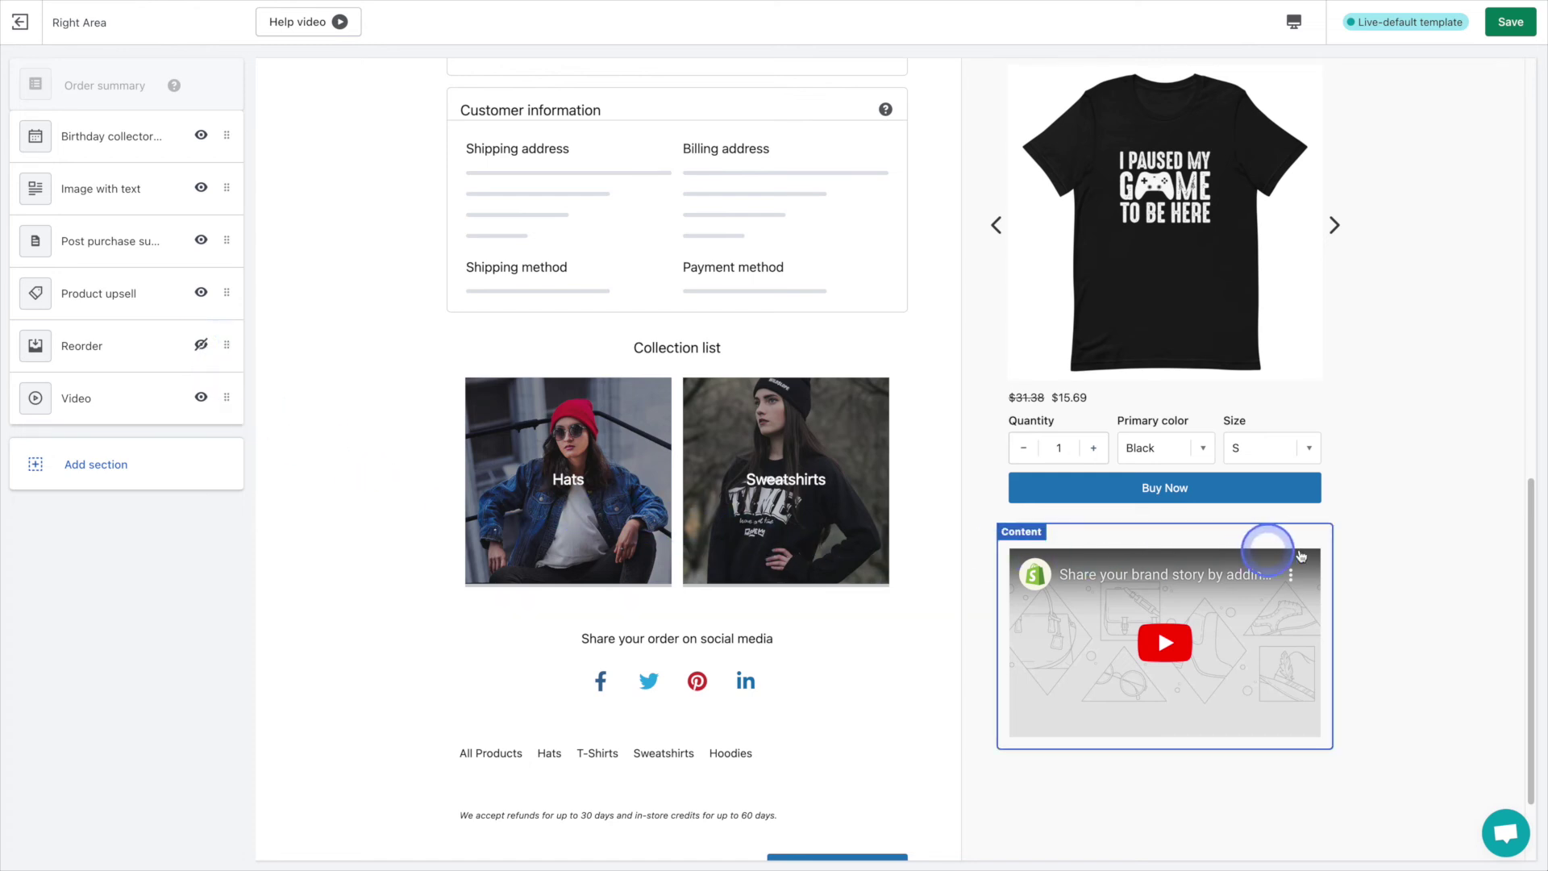
drag(1536, 550, 1507, 307)
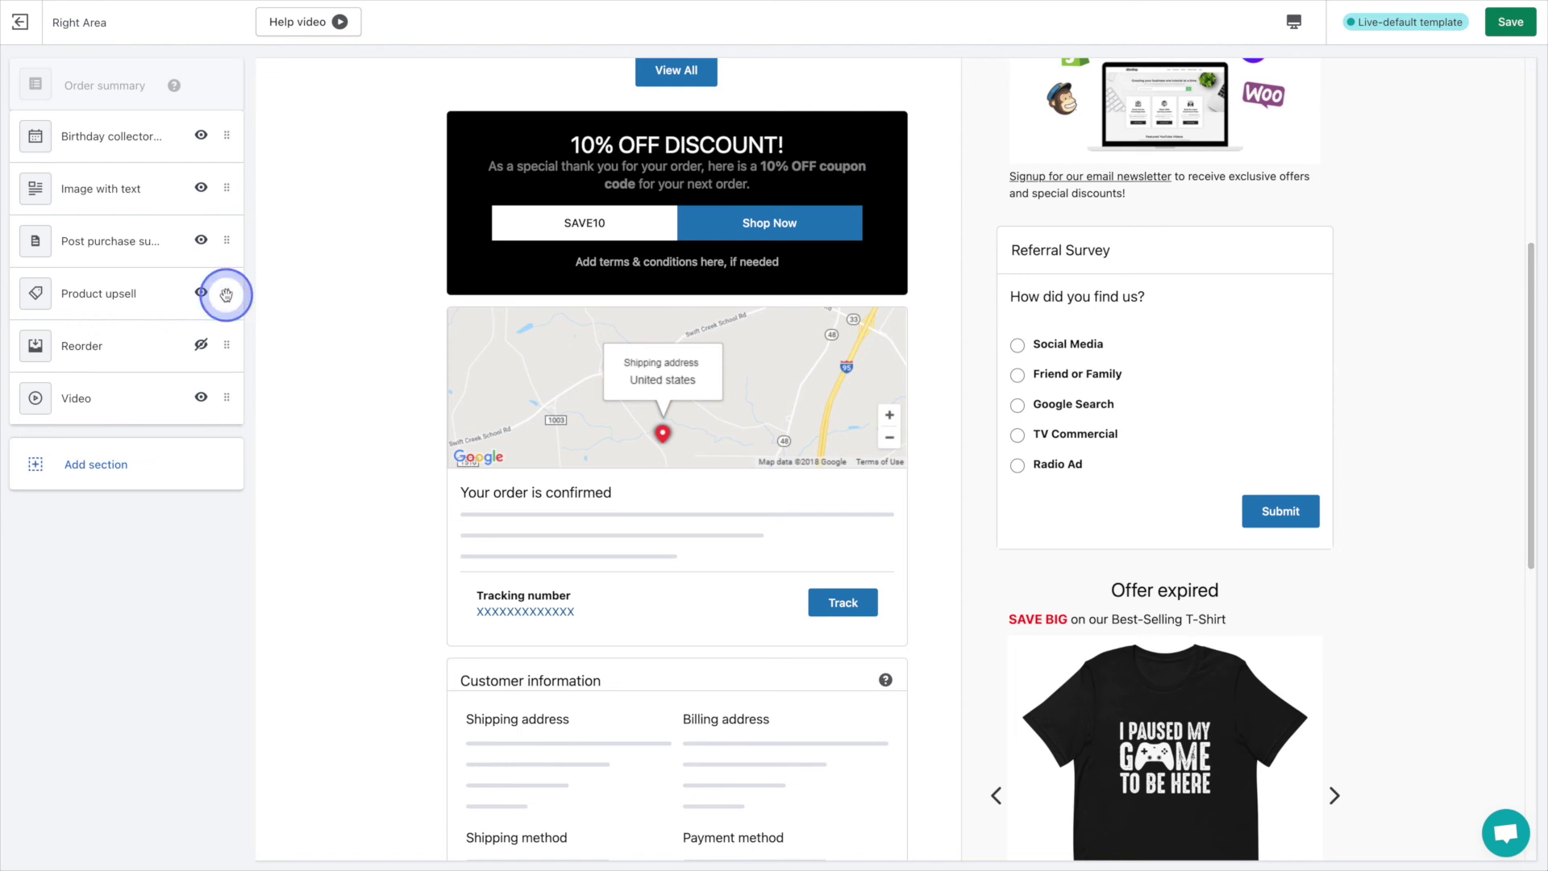
drag(226, 295, 222, 173)
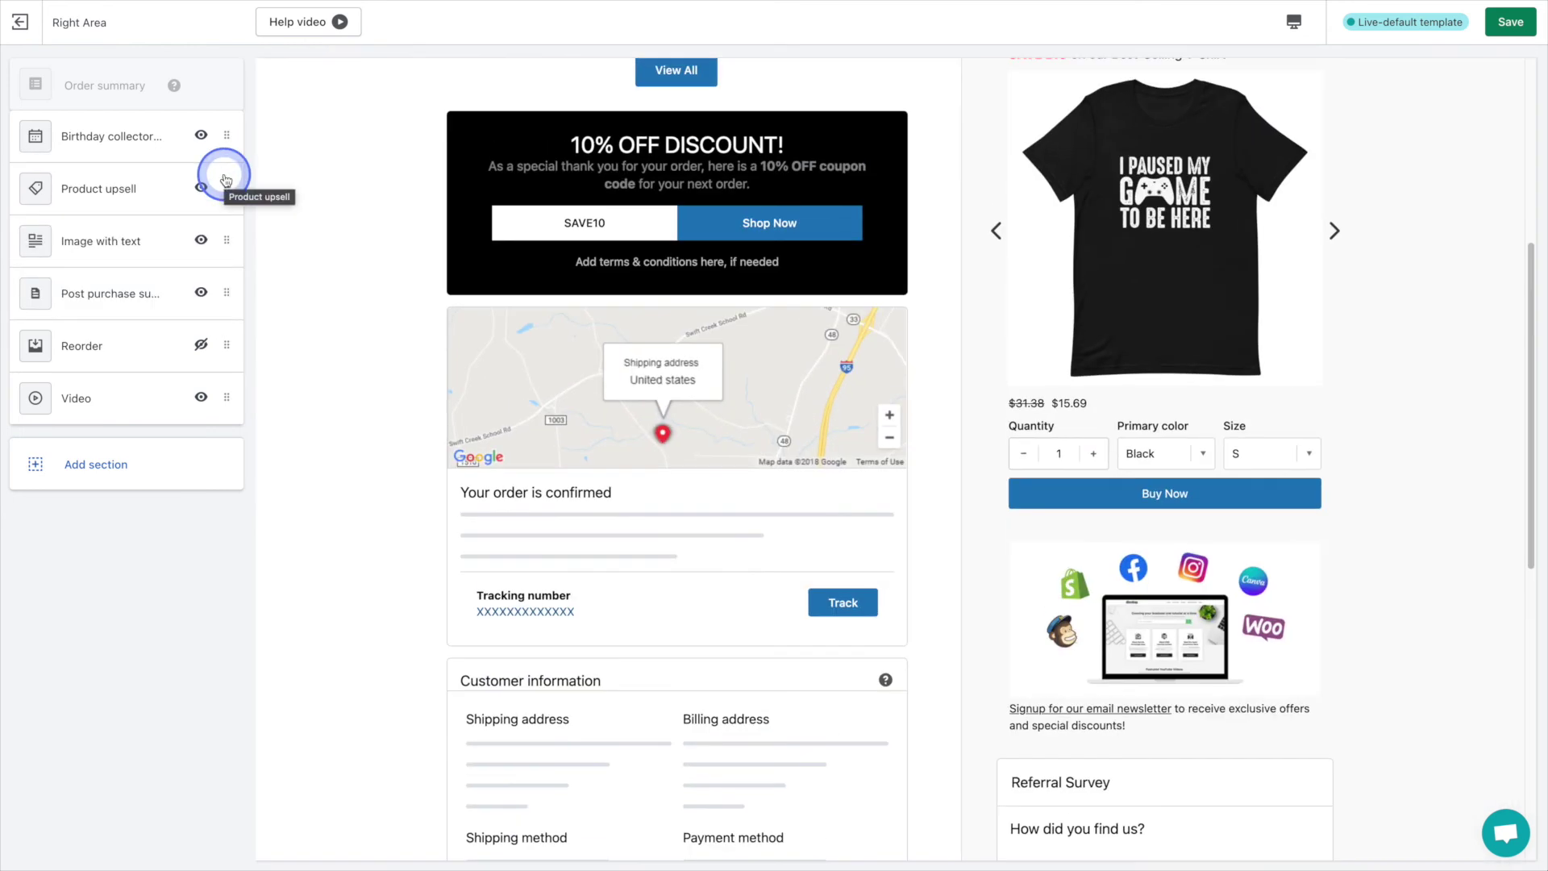
drag(1527, 465, 1519, 288)
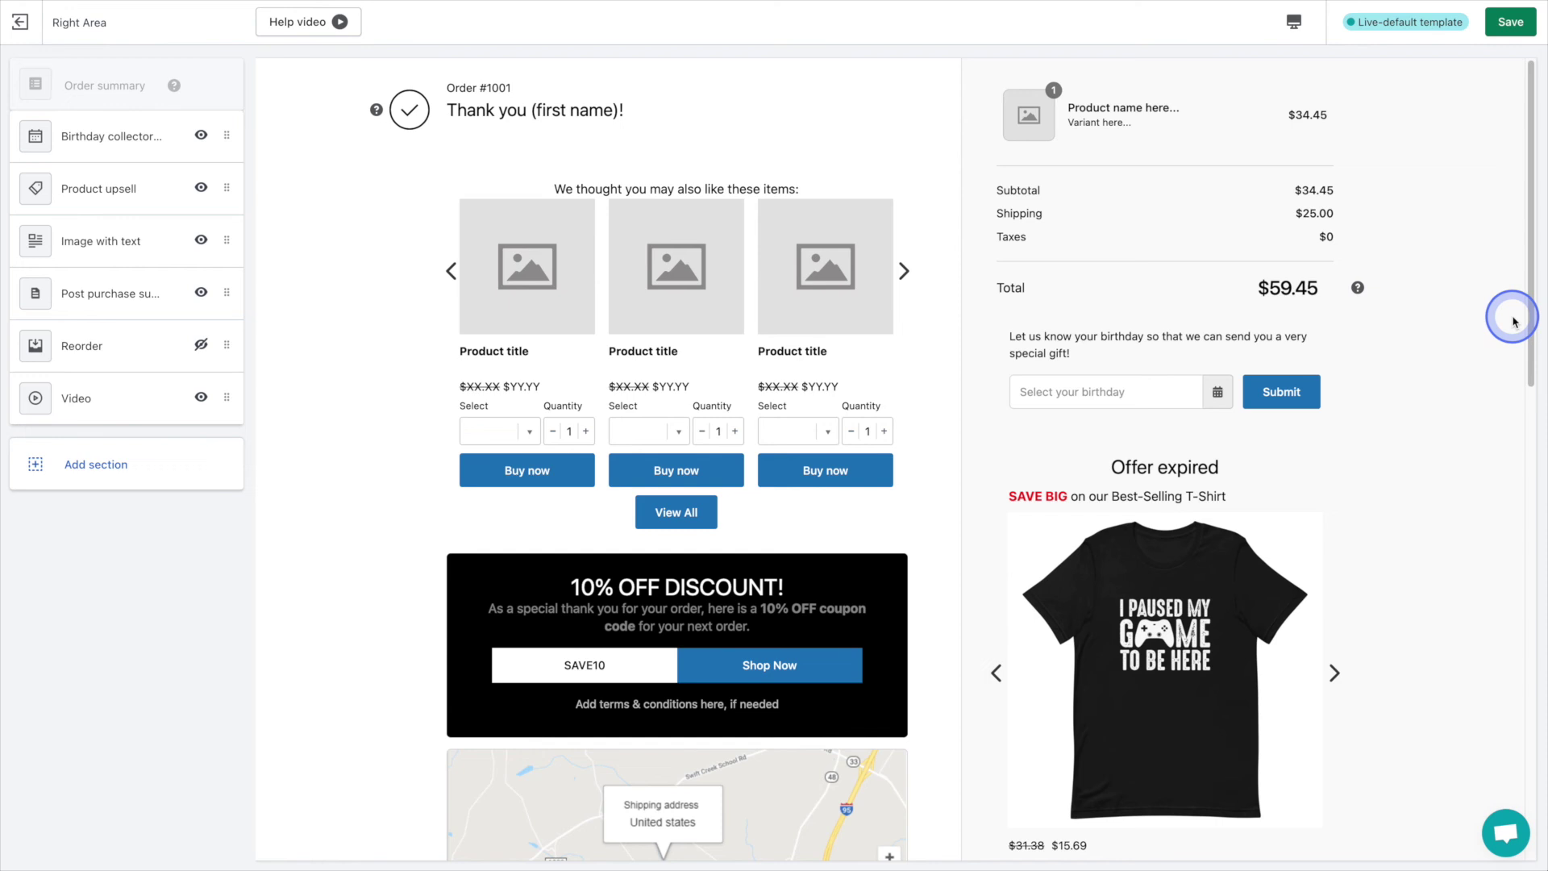
Set the timed pop-up to 25% OFF EVERYTHING, preview it, and save the template
click(32, 32)
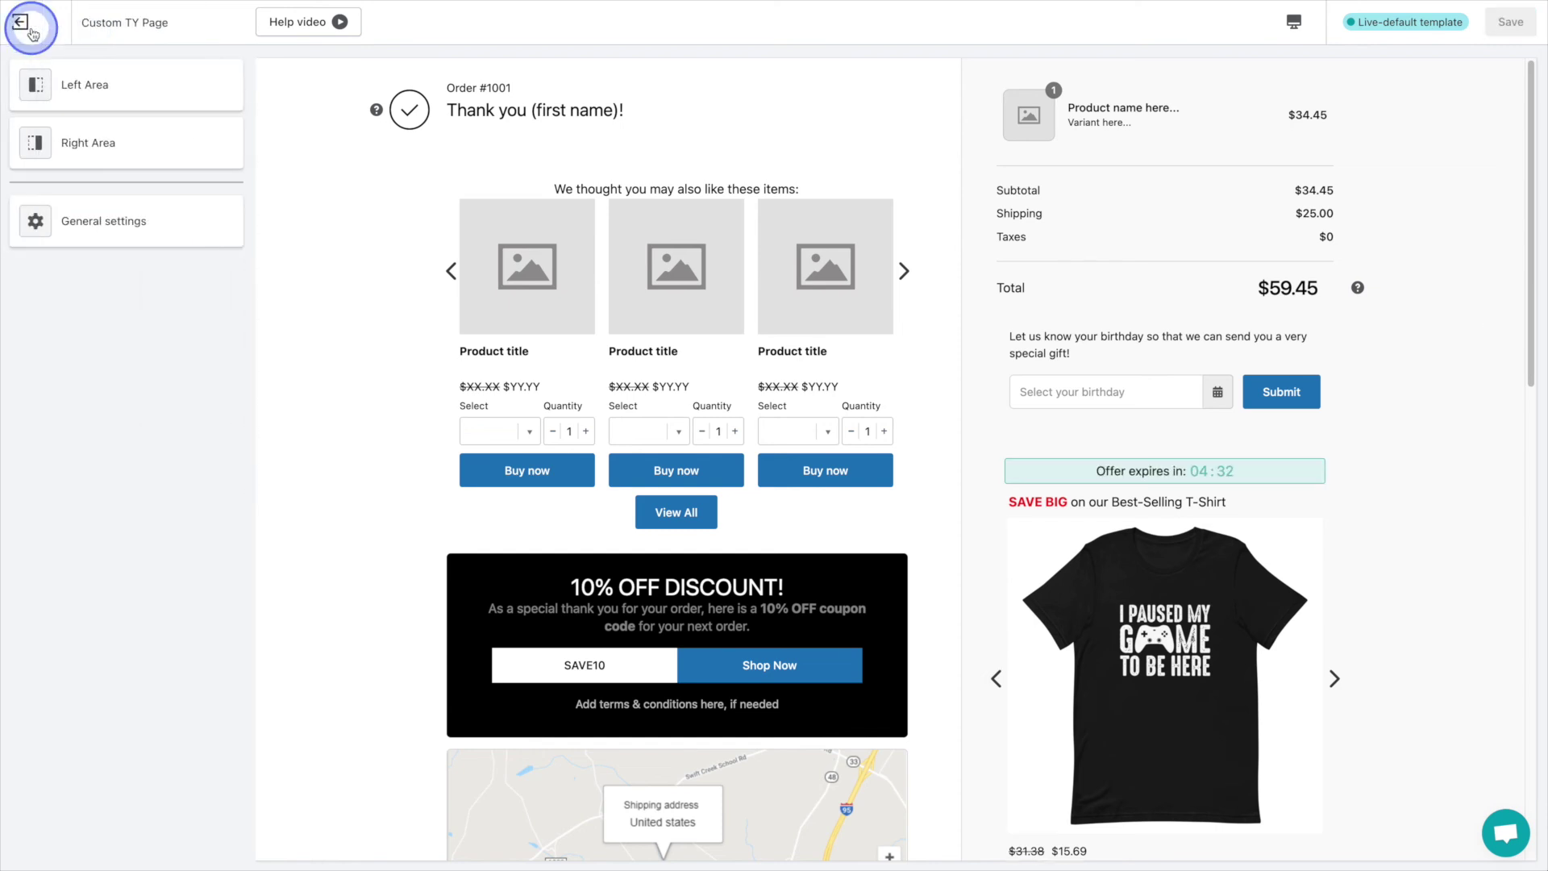
click(172, 238)
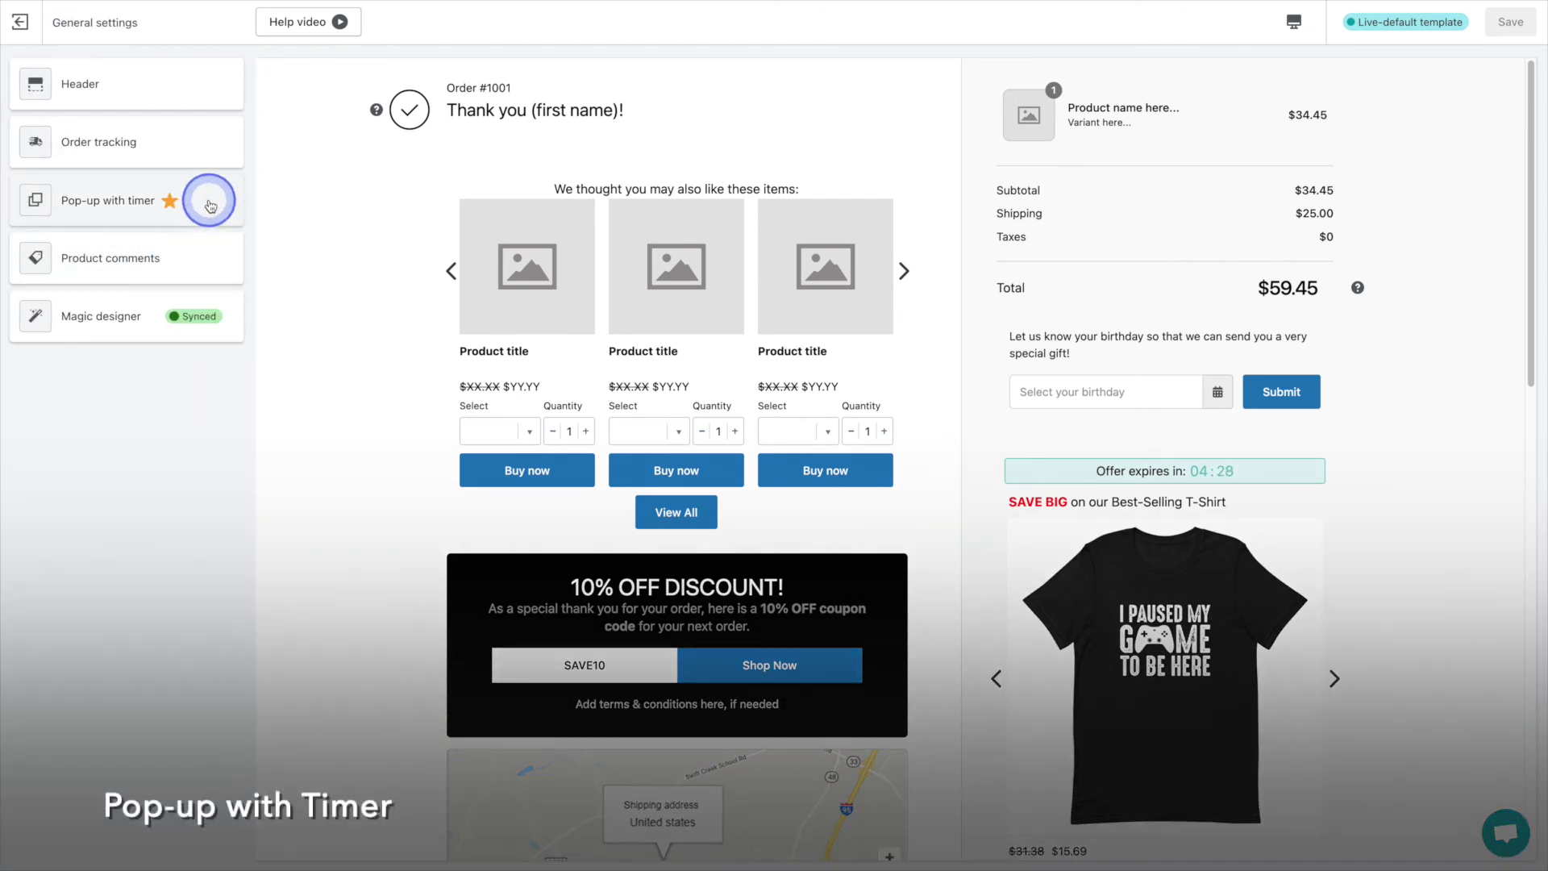
click(218, 208)
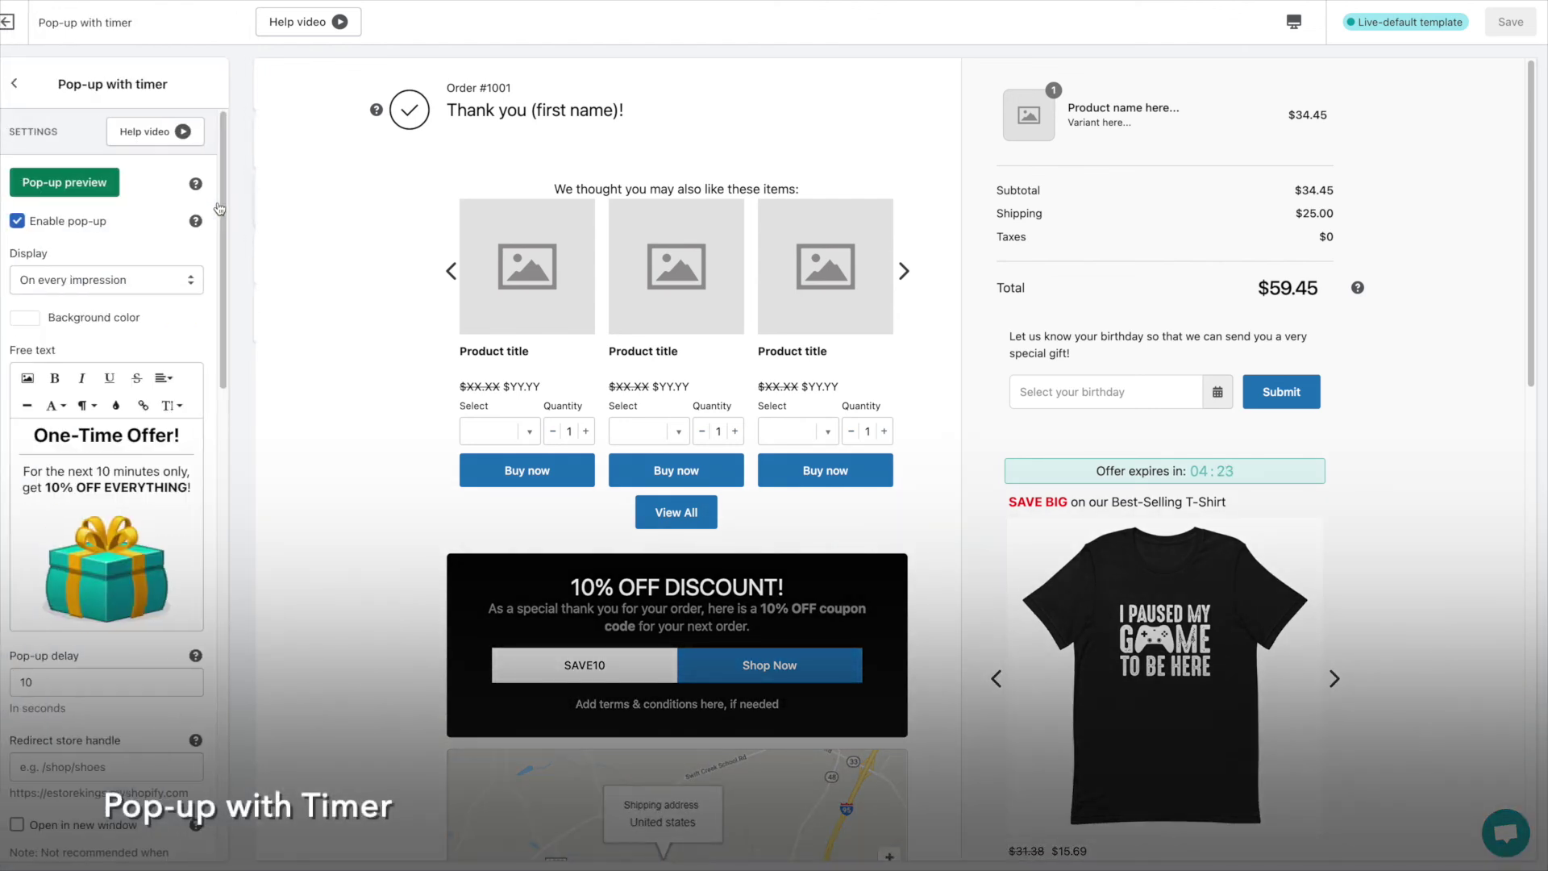
click(134, 201)
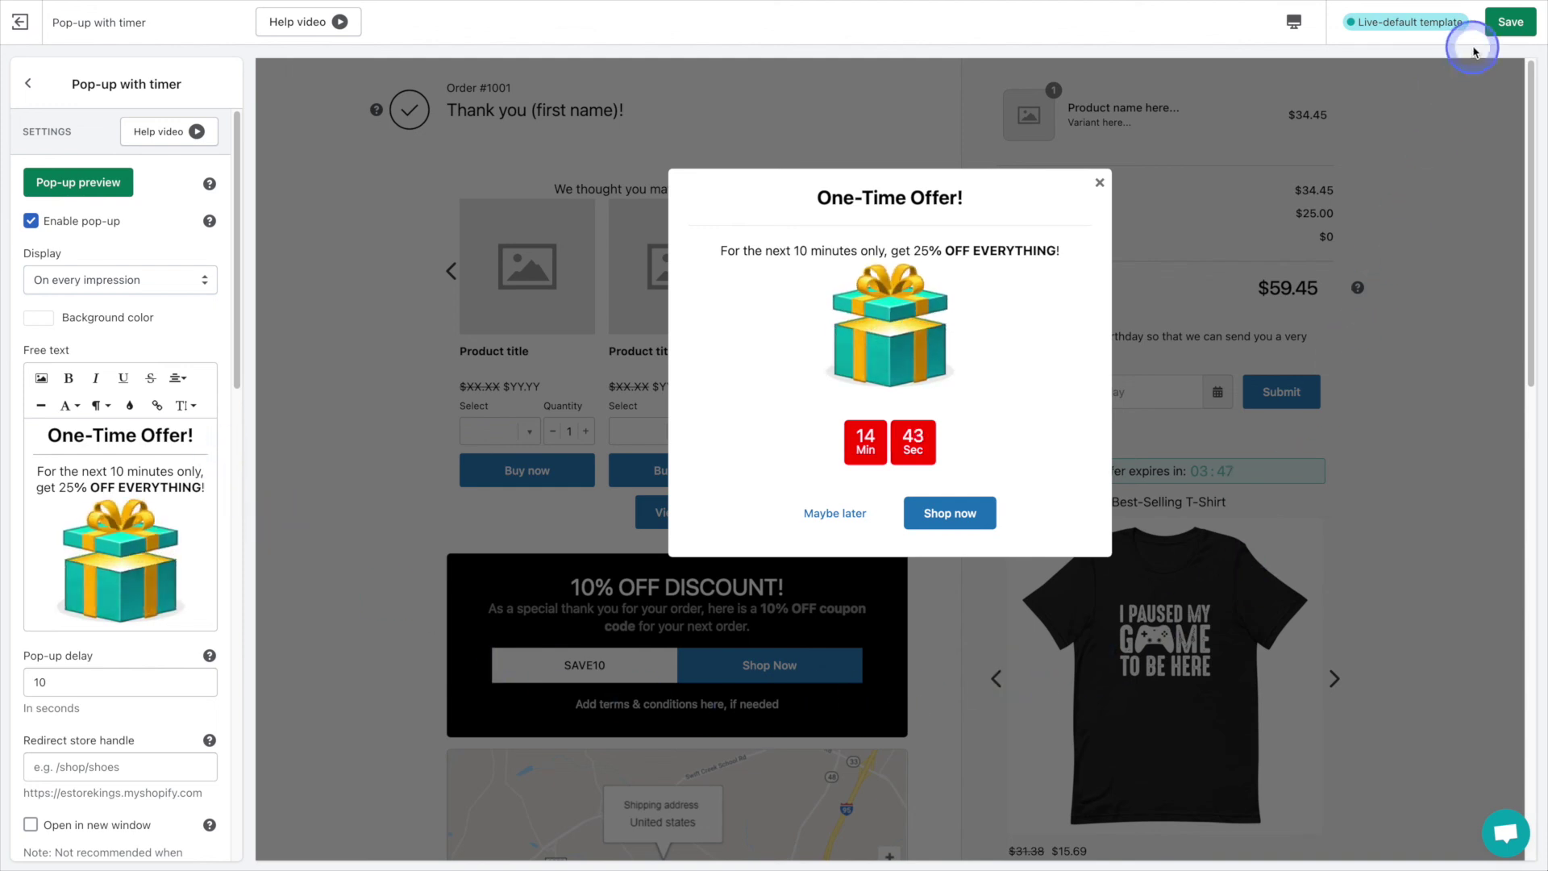
click(1496, 29)
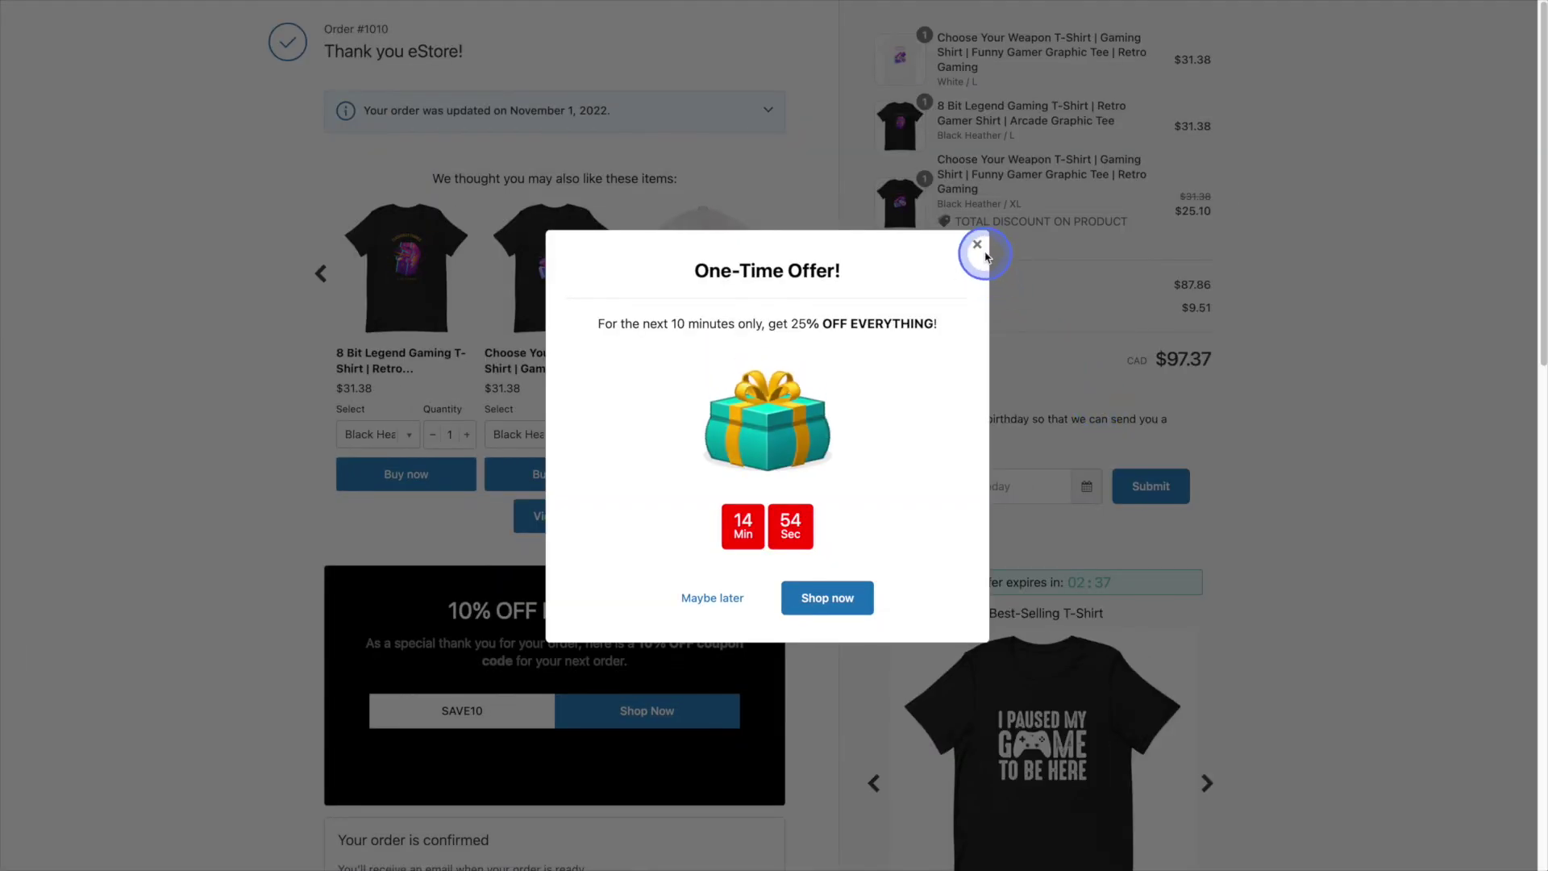
Close the one-time offer pop-up, advance the recommendations twice, and set Keep It Classic's quantity to 2
click(978, 246)
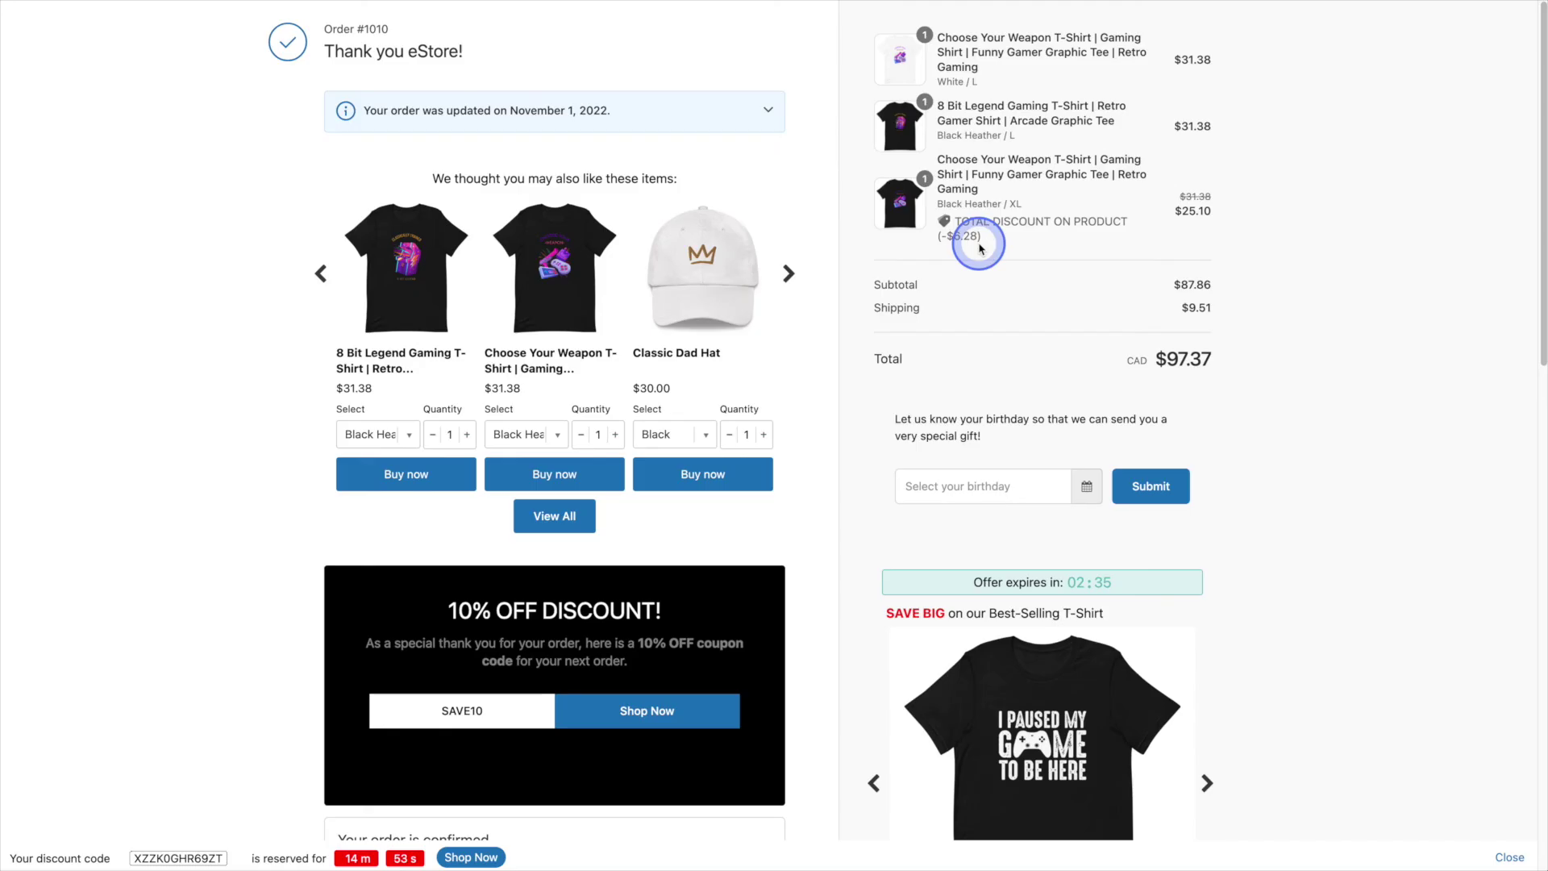
click(789, 273)
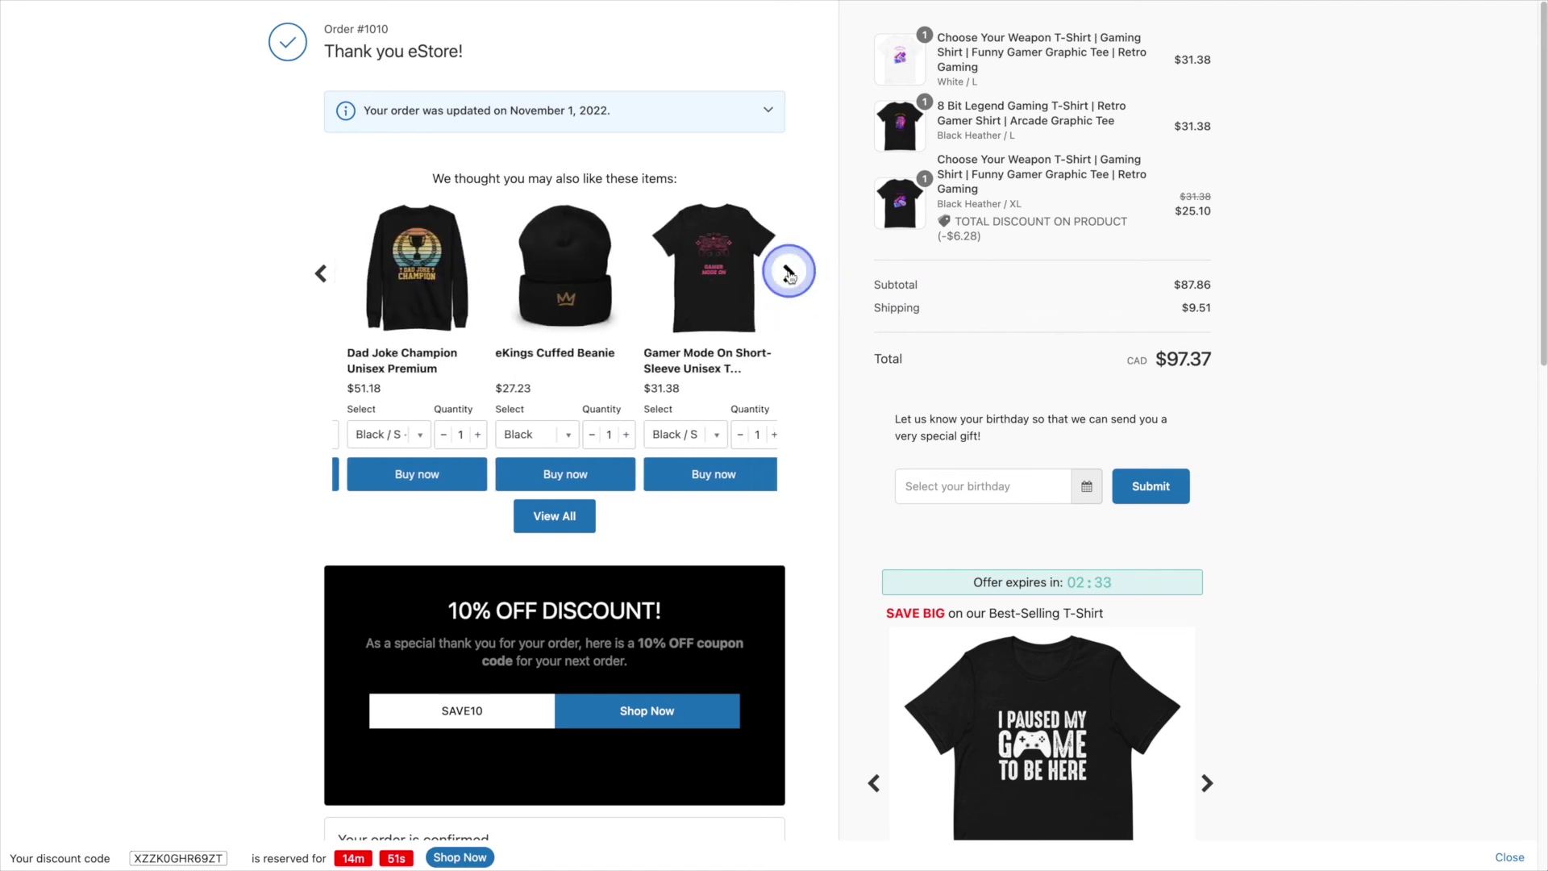
click(790, 273)
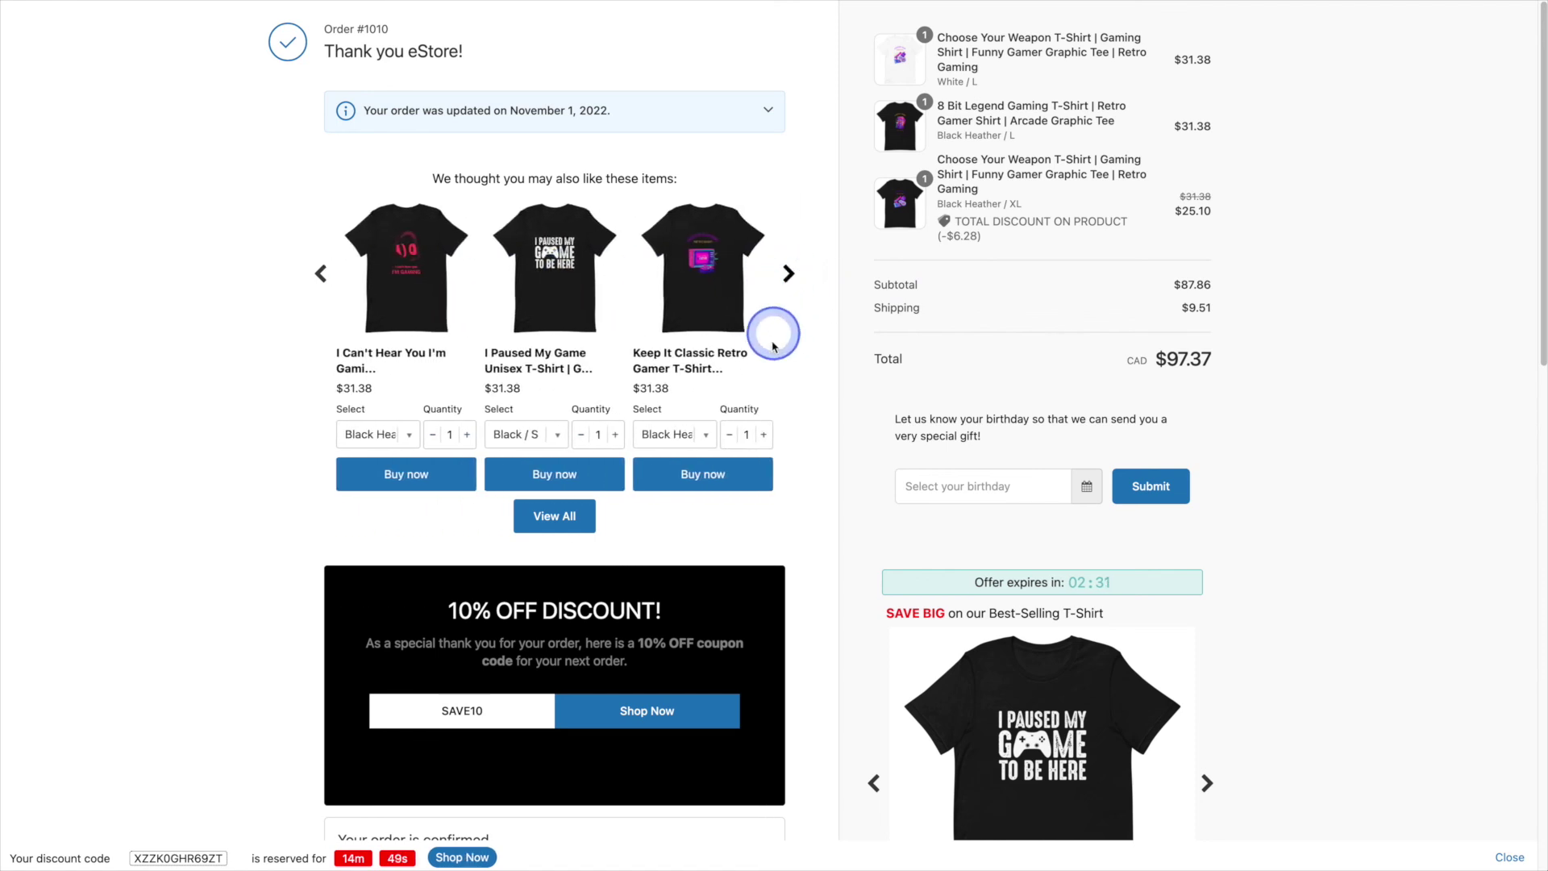
click(763, 434)
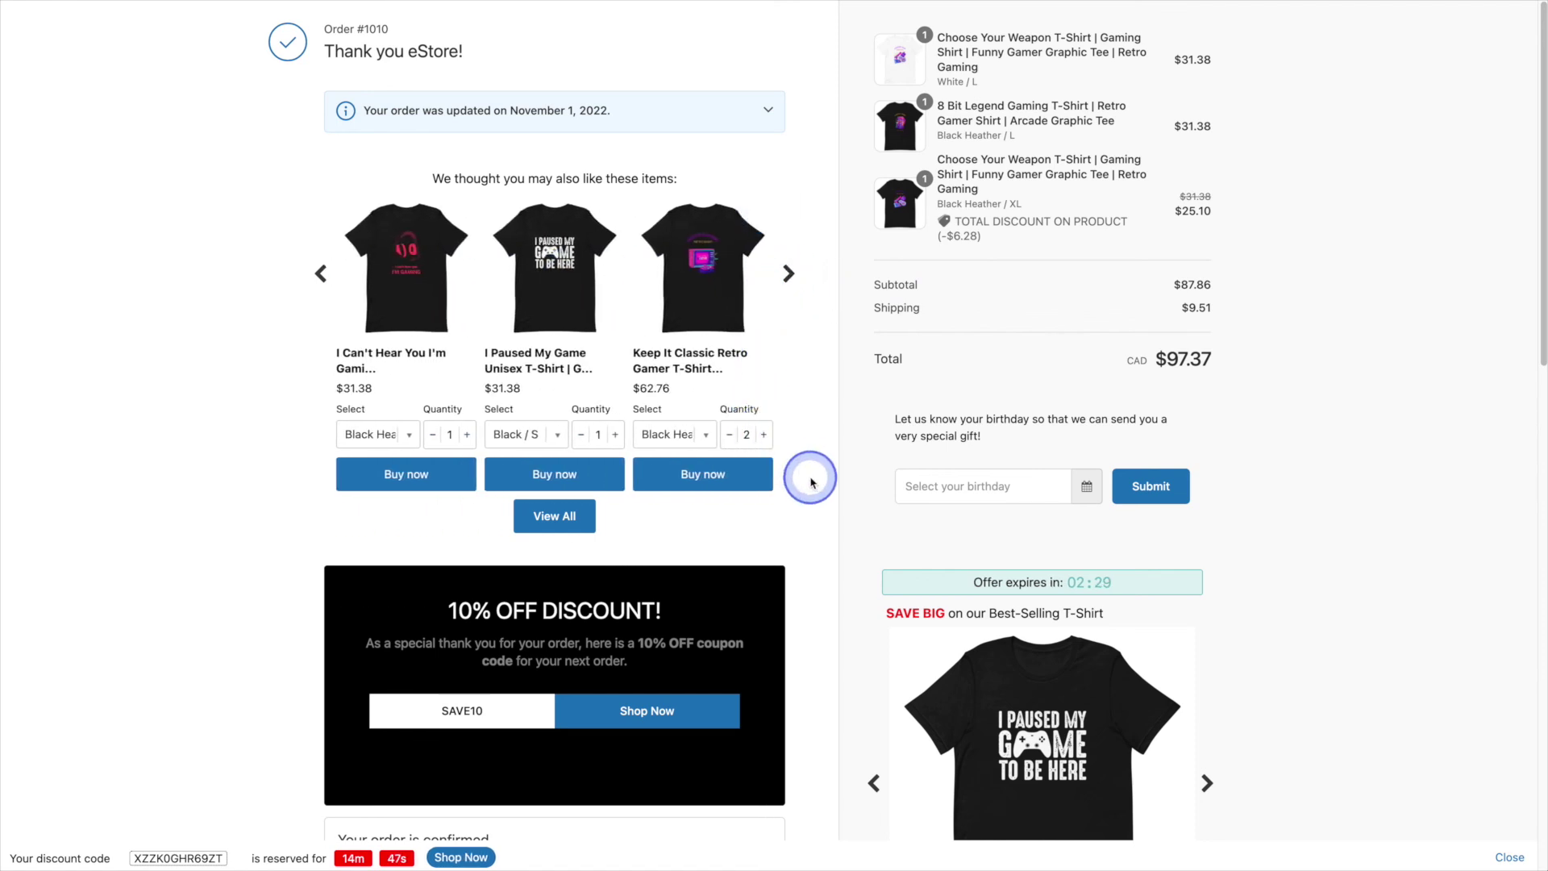